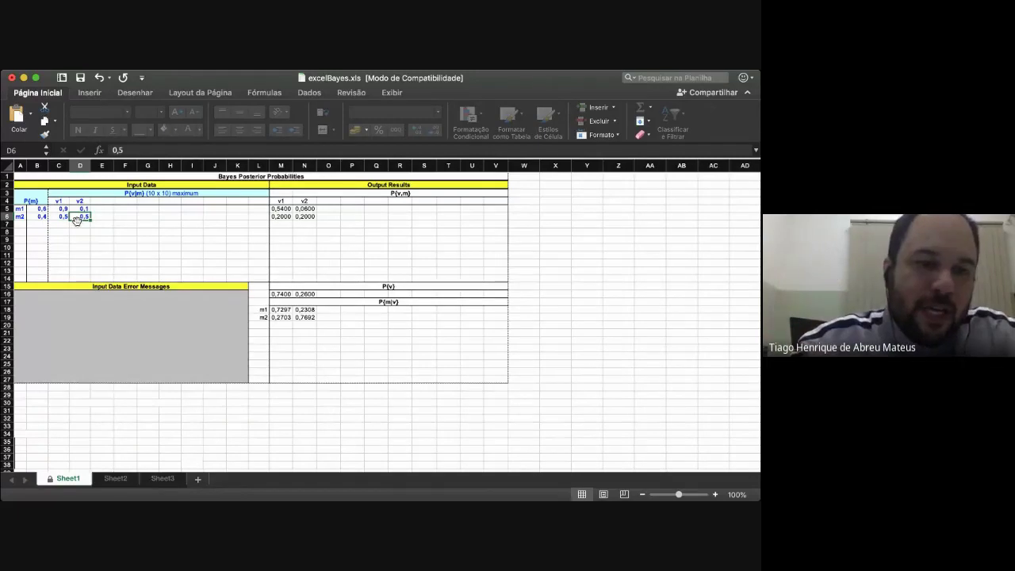
pyautogui.press('Up')
pyautogui.press('Left')
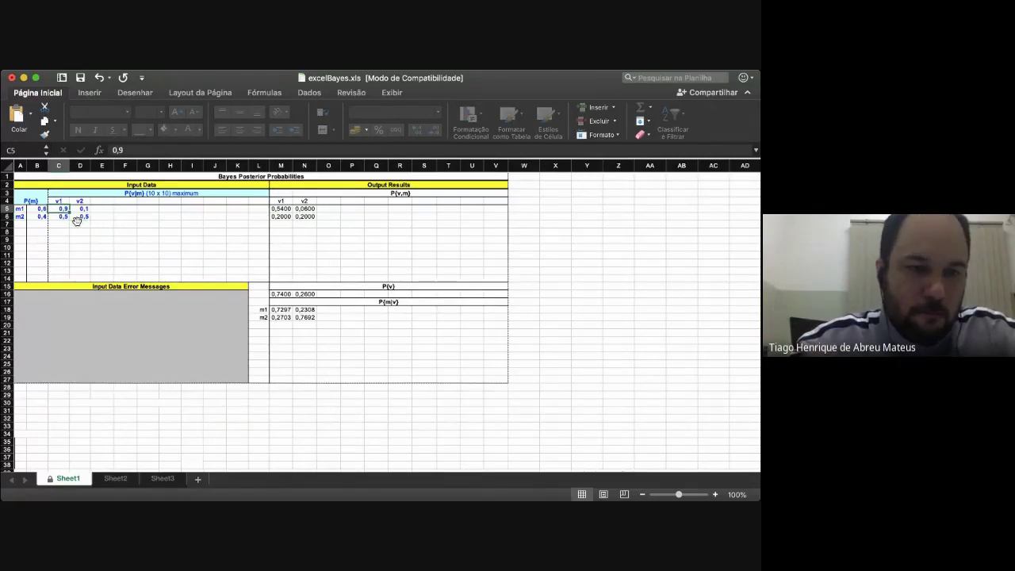
pyautogui.click(75, 217)
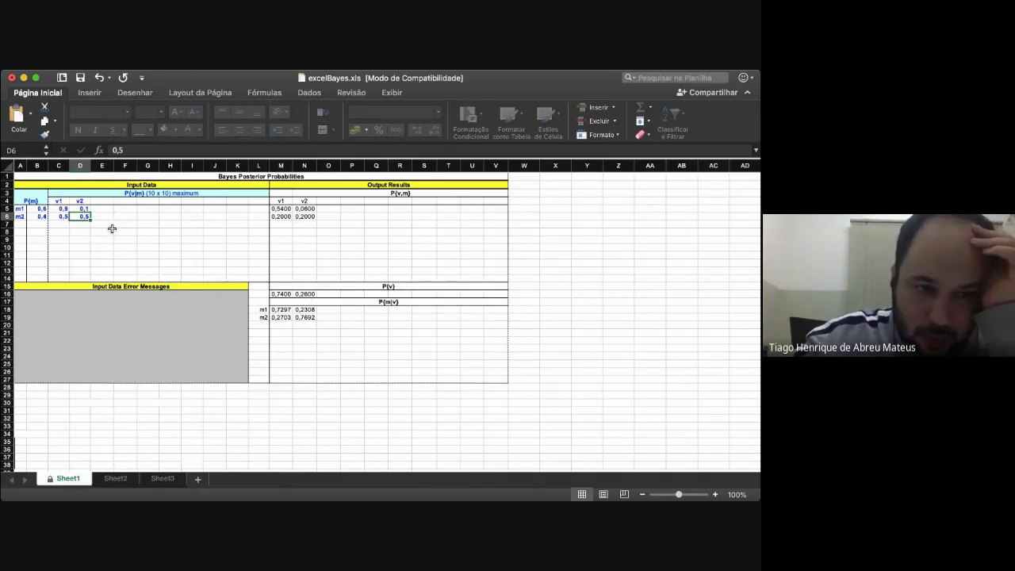
pyautogui.click(36, 209)
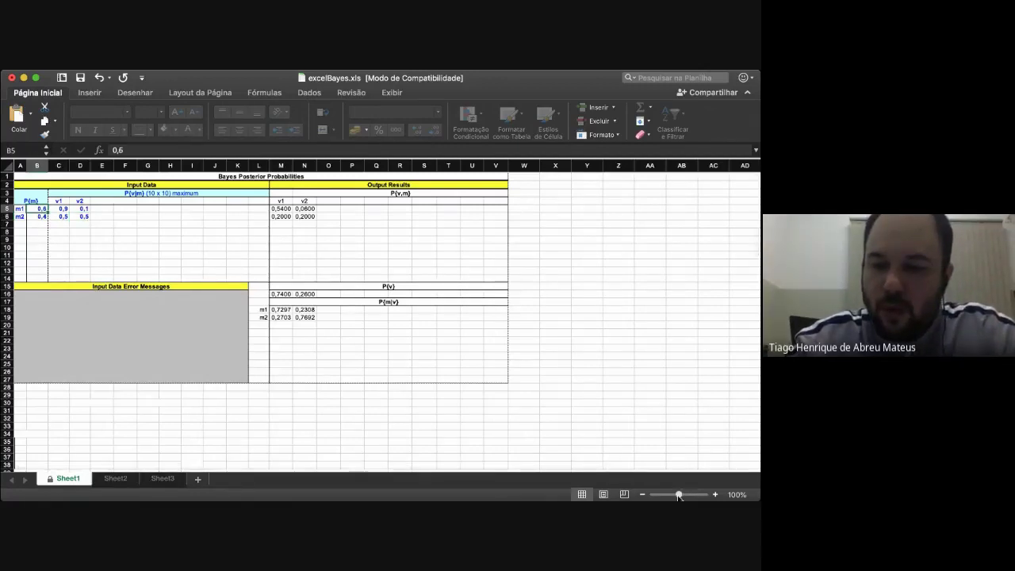
# Enter m1 in C28 below the error messages area and describe it as "Mercado em alta" in D28.
pyautogui.moveTo(679, 495); pyautogui.dragTo(680, 496)
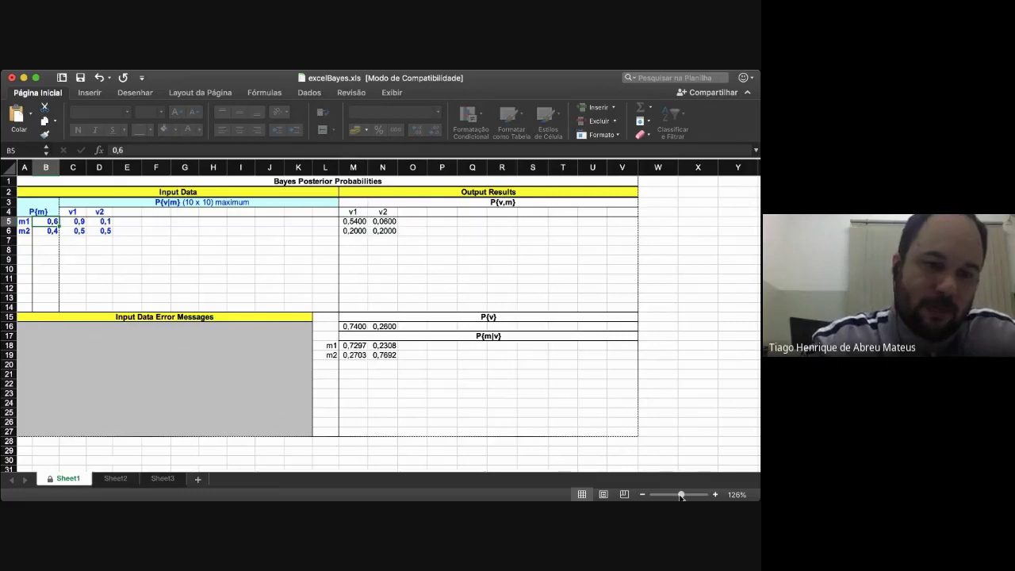
pyautogui.press('Left')
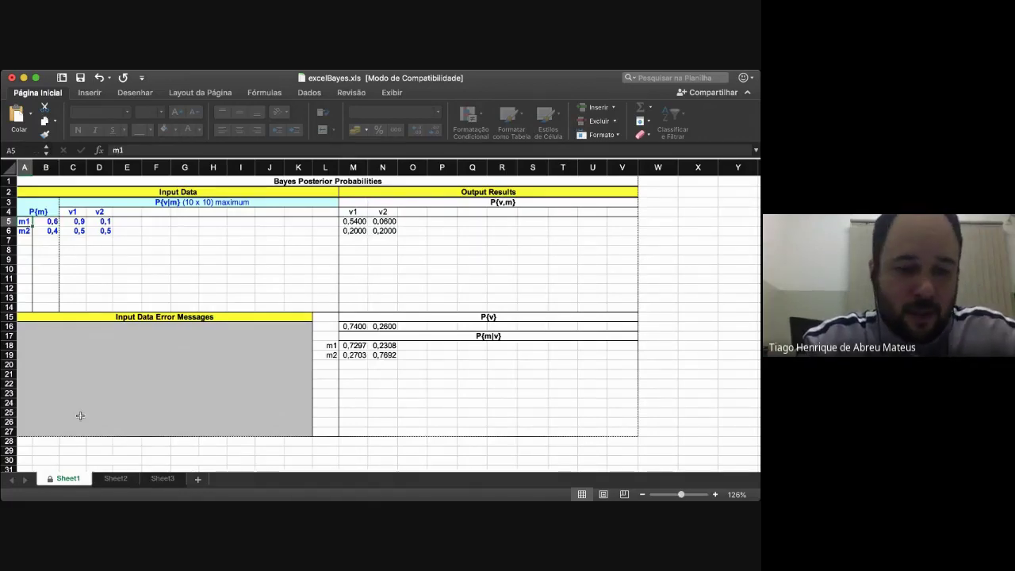
pyautogui.click(73, 441)
pyautogui.write('m1')
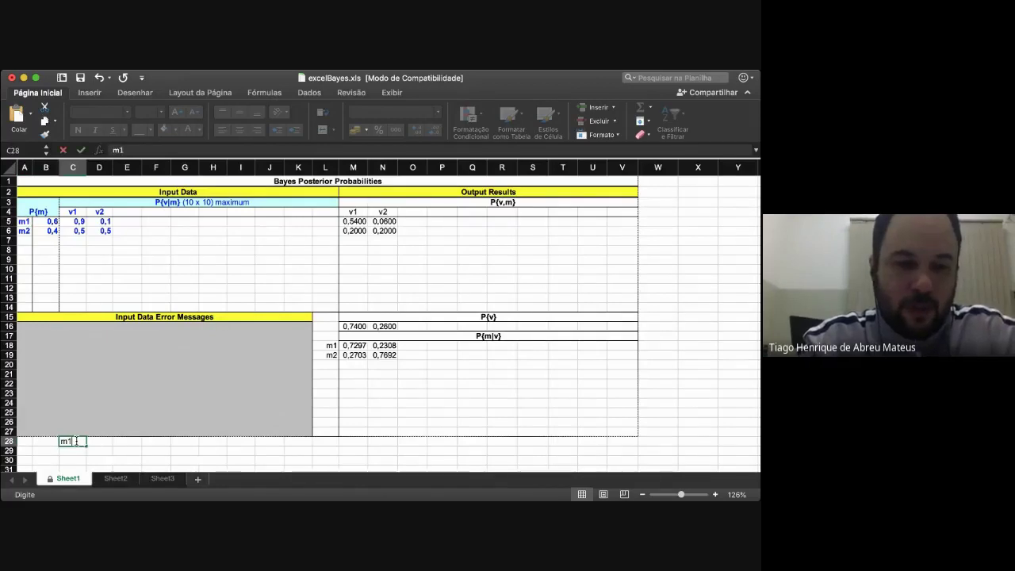
pyautogui.press('Tab')
pyautogui.write('Merc')
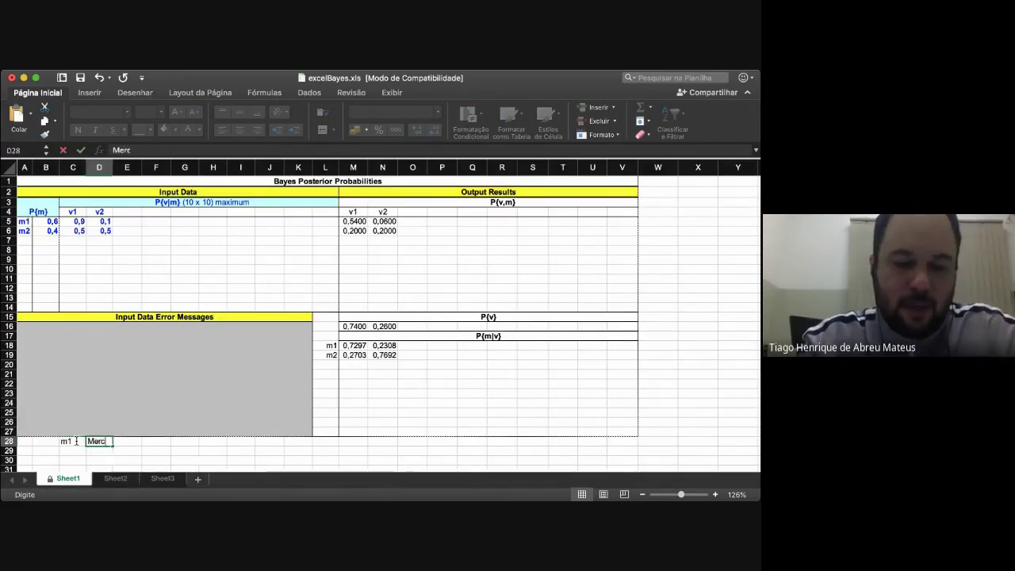
pyautogui.write('ado em alta')
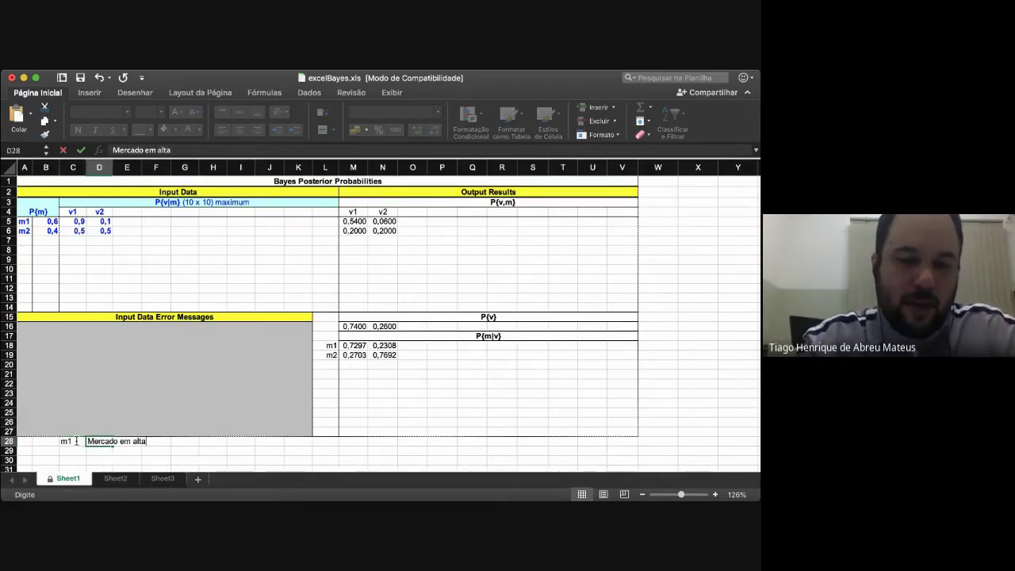
pyautogui.press('Return')
# Enter m2 in C29 and describe it as "Mercado em baixa" in D29.
pyautogui.write('m2')
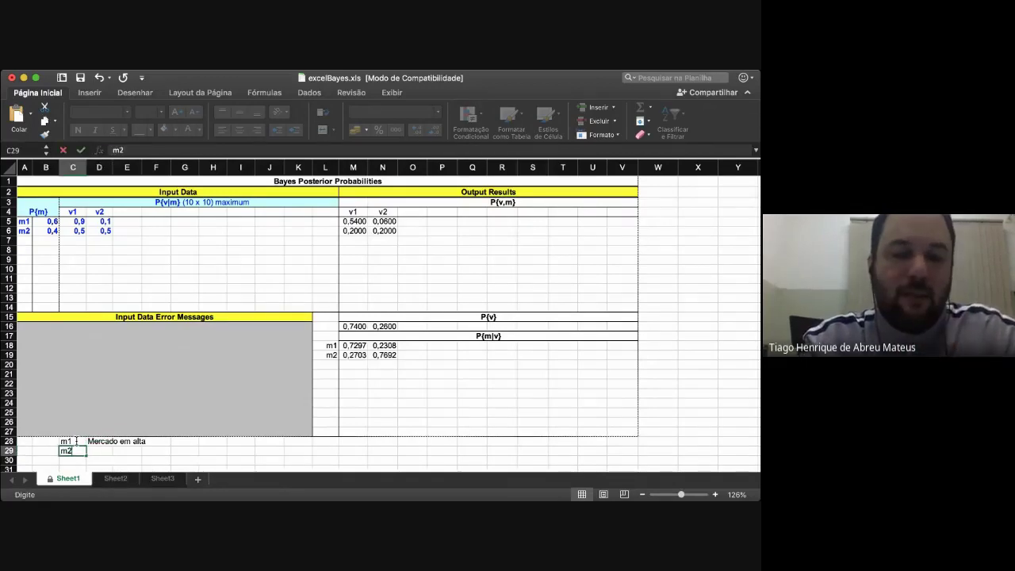
pyautogui.press('Tab')
pyautogui.write('Mercado ')
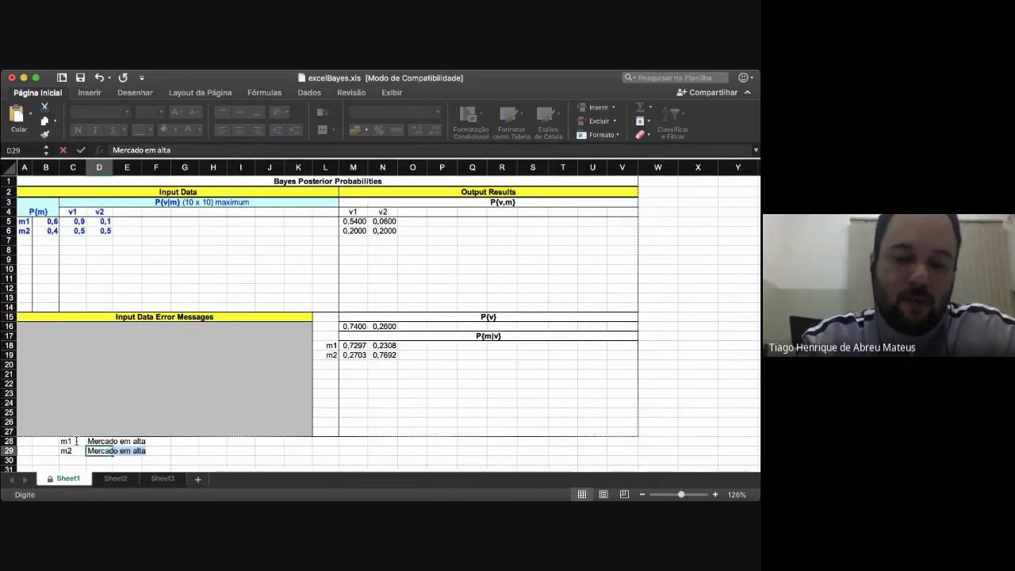
pyautogui.write('em baixa')
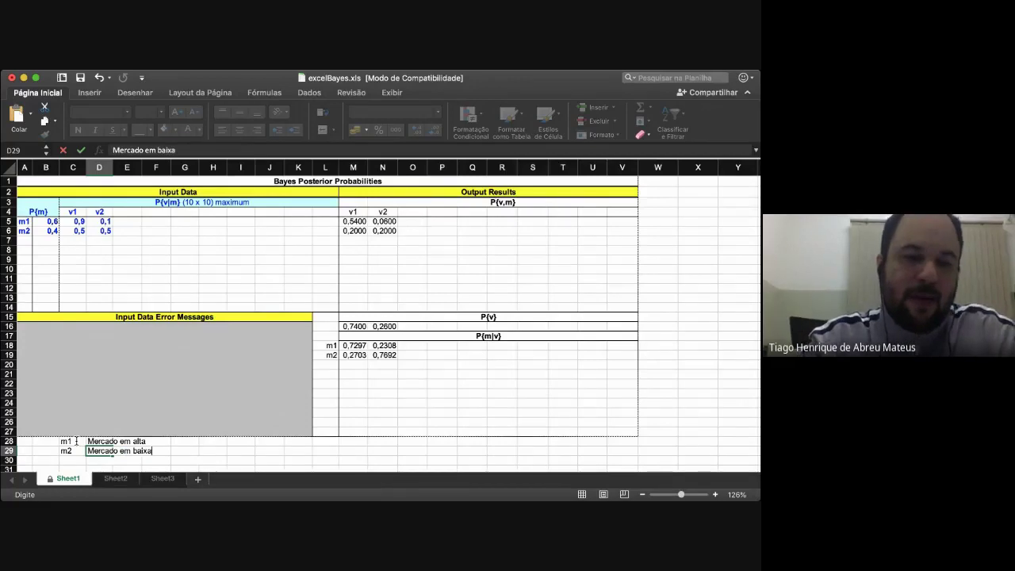
pyautogui.press('Return')
# Examine the P{m} and P{v|m} inputs for m1 and m2, and the P{v,m}, P{v} and P{m|v} output blocks.
pyautogui.click(114, 450)
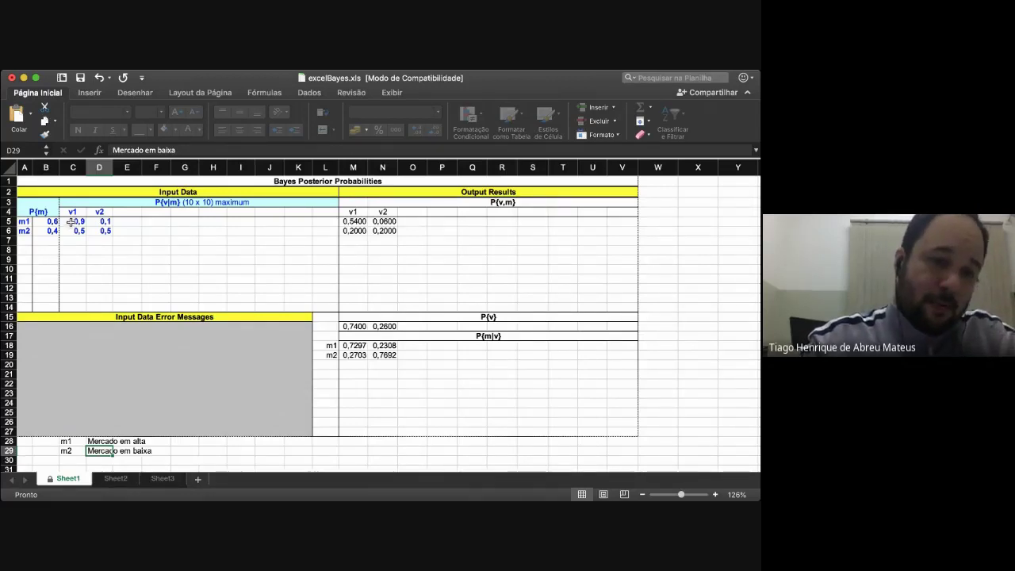
pyautogui.moveTo(72, 222); pyautogui.dragTo(106, 230)
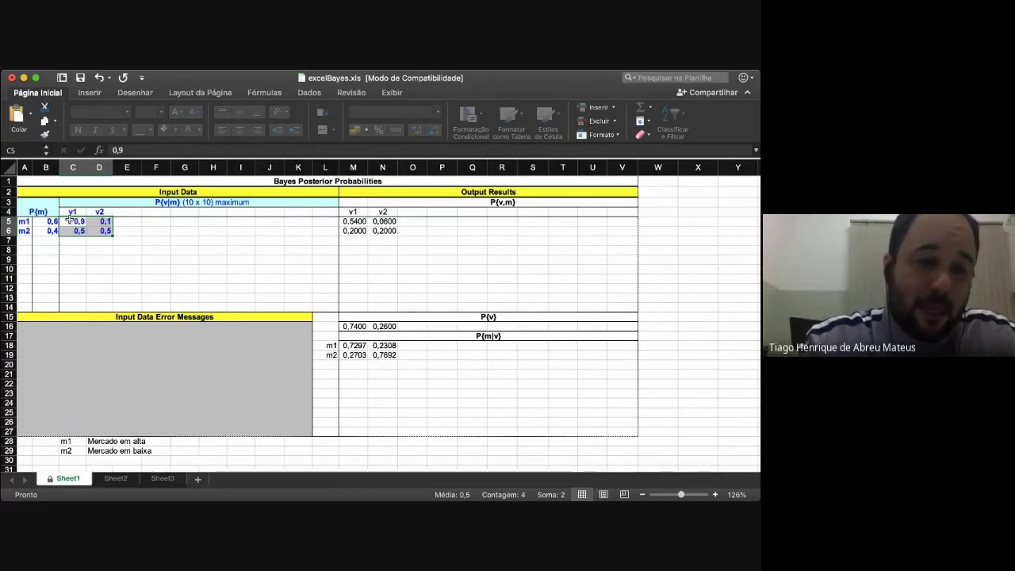
pyautogui.moveTo(28, 230); pyautogui.dragTo(29, 225)
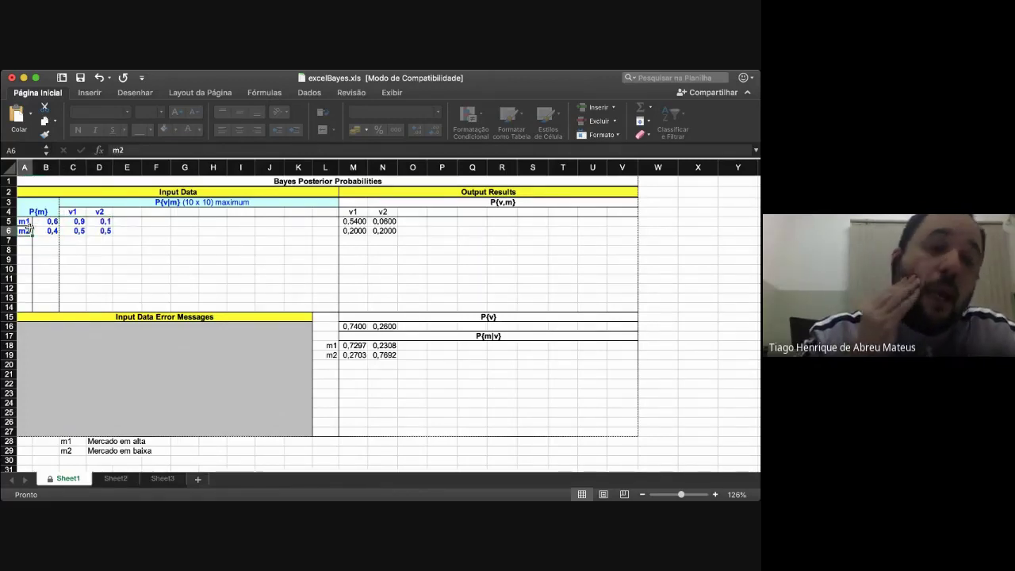
pyautogui.click(71, 221)
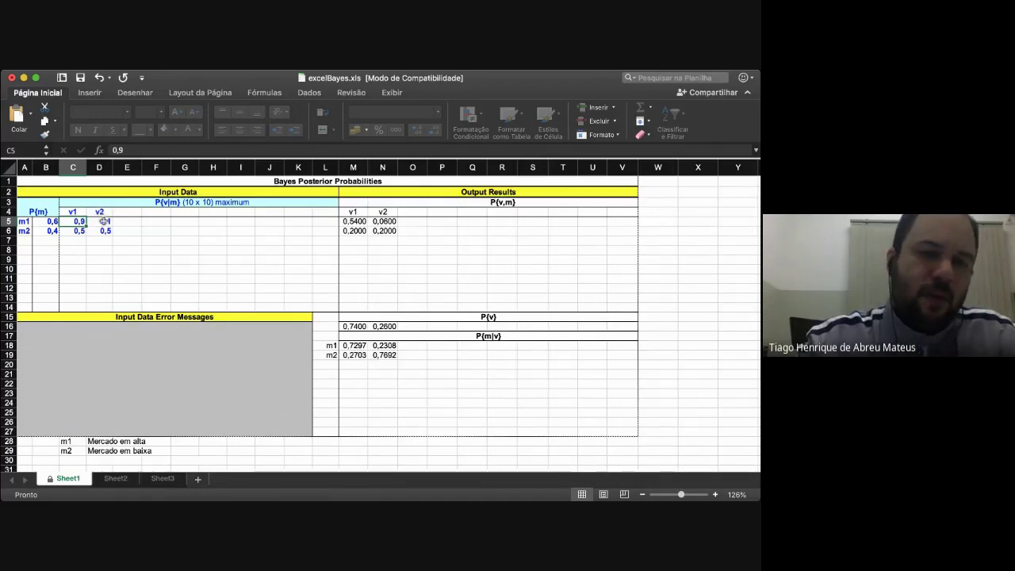
pyautogui.click(104, 222)
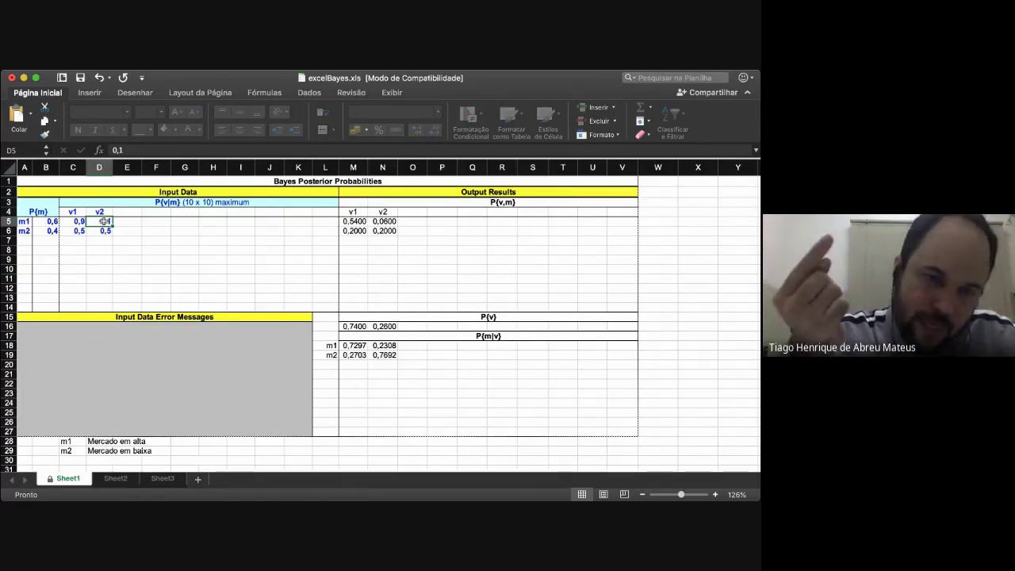
pyautogui.press('Return')
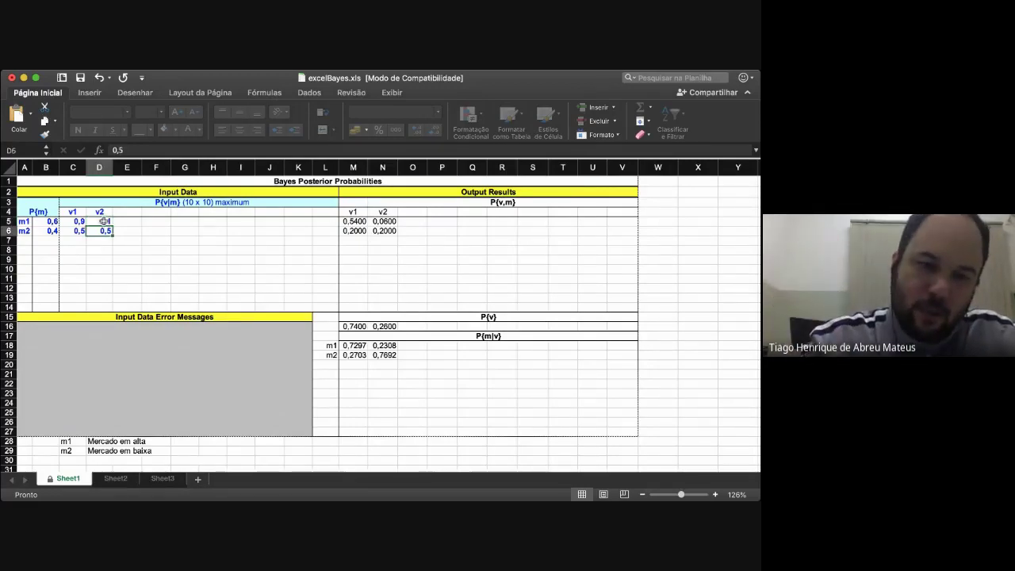
pyautogui.press('Left')
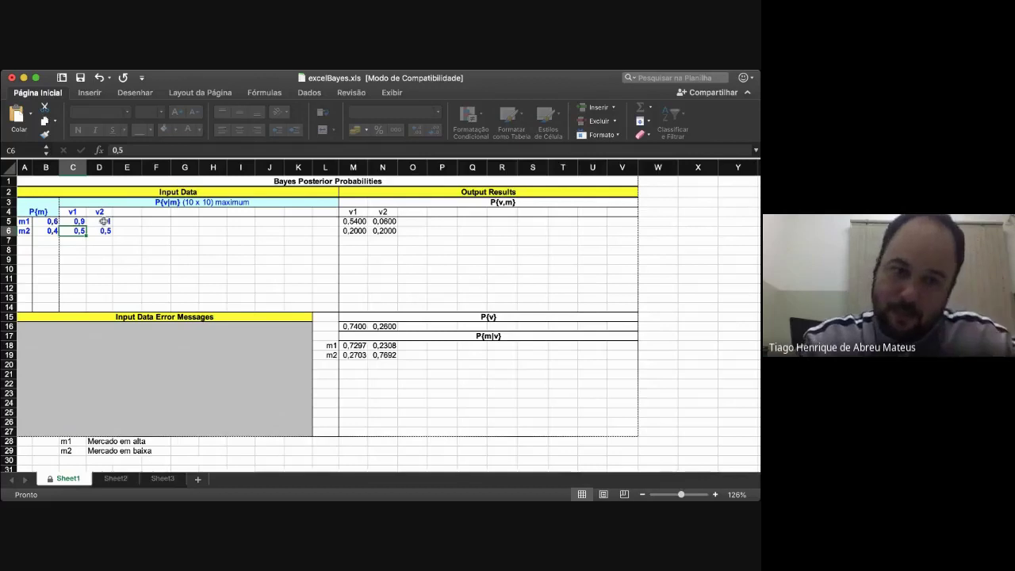
pyautogui.moveTo(78, 221); pyautogui.dragTo(105, 231)
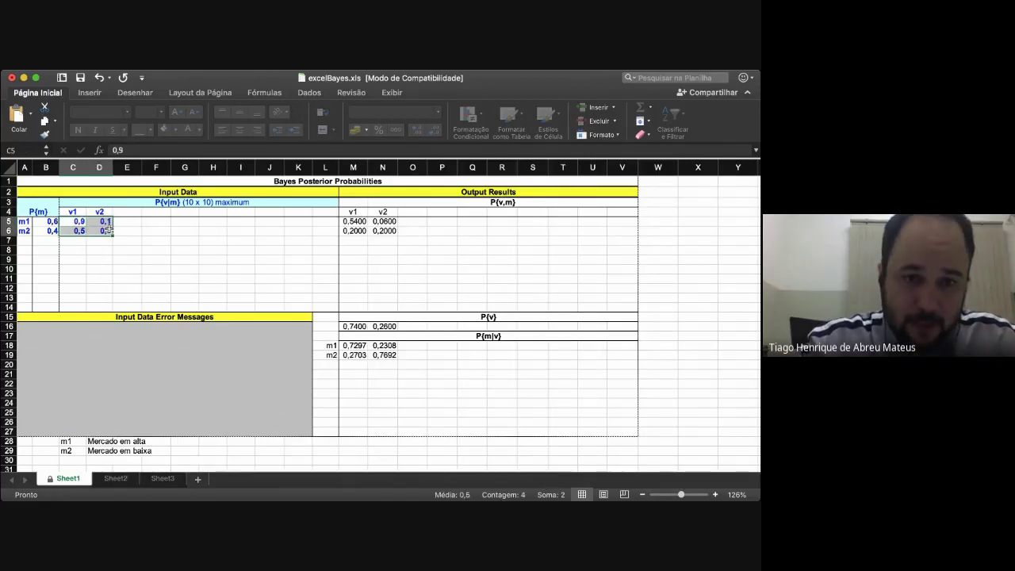
pyautogui.click(46, 223)
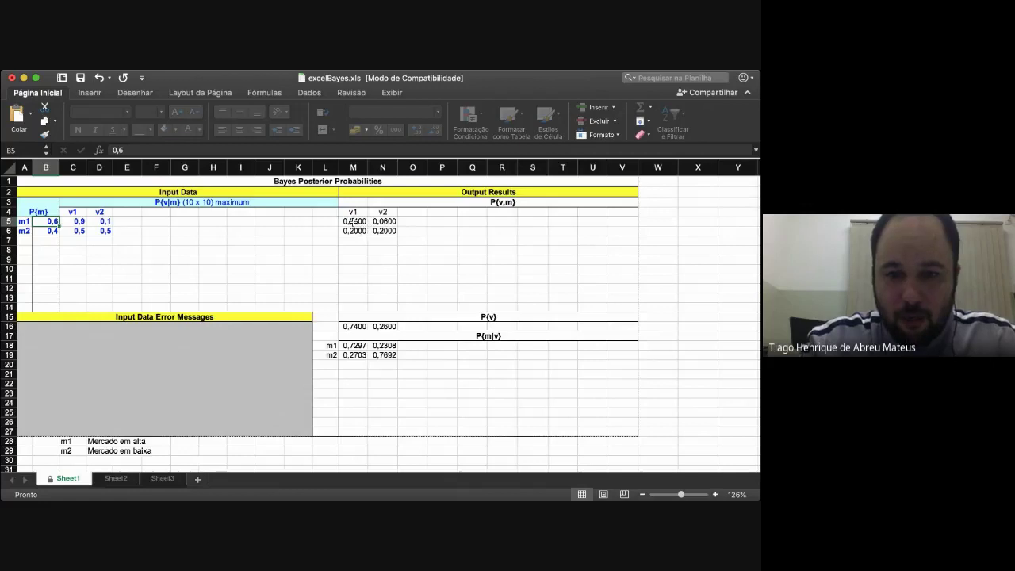
pyautogui.moveTo(353, 222); pyautogui.dragTo(392, 234)
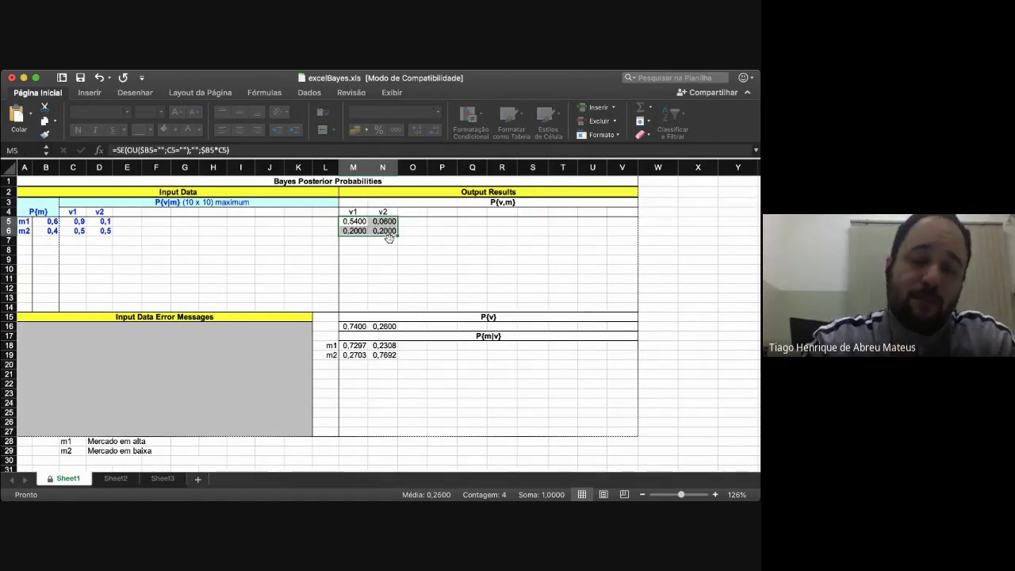
pyautogui.moveTo(353, 326); pyautogui.dragTo(384, 326)
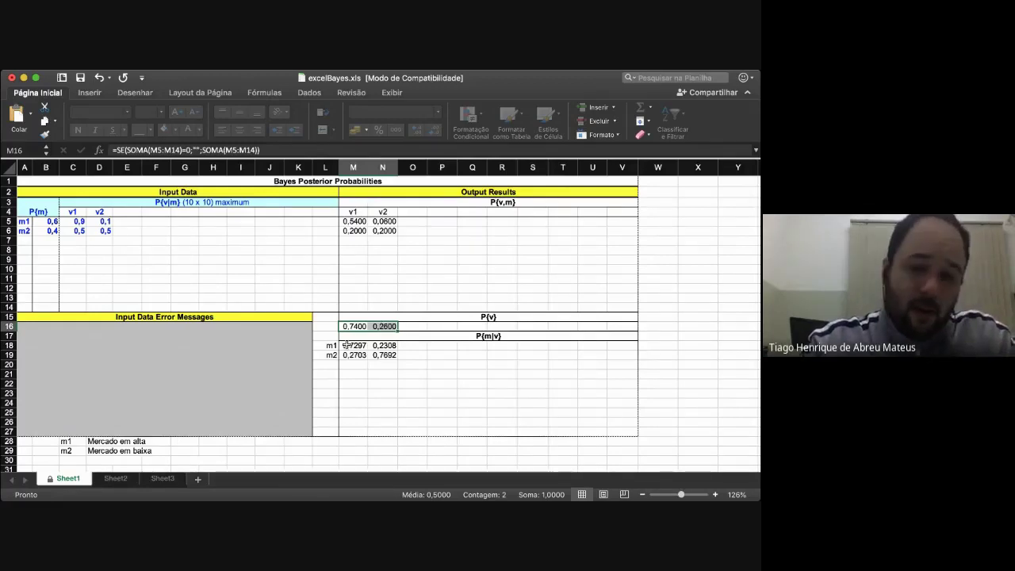
pyautogui.moveTo(350, 345); pyautogui.dragTo(381, 354)
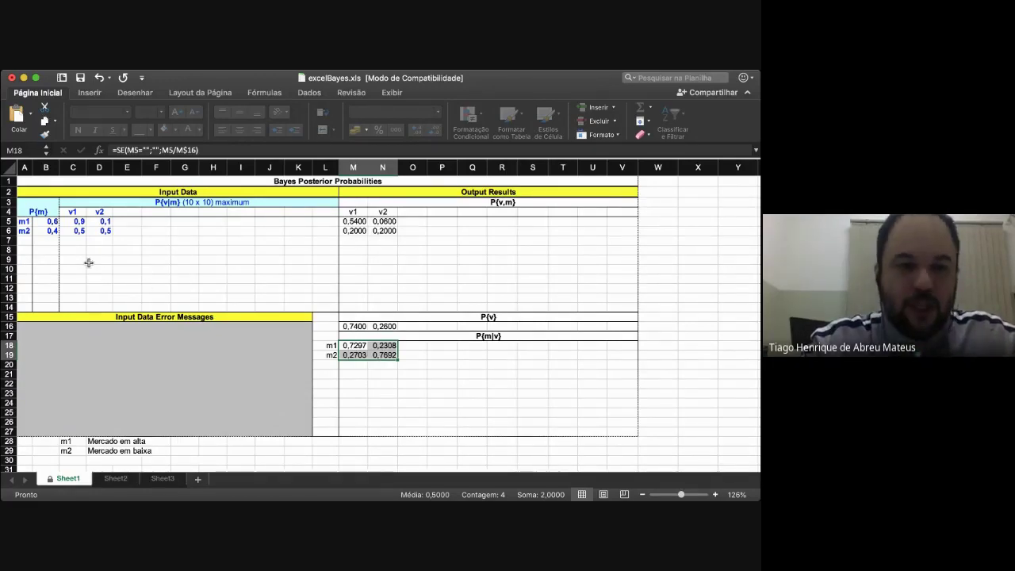
# Add a third state m3 in A7 with a prior probability P{m} of 0,1 in B7.
pyautogui.click(73, 239)
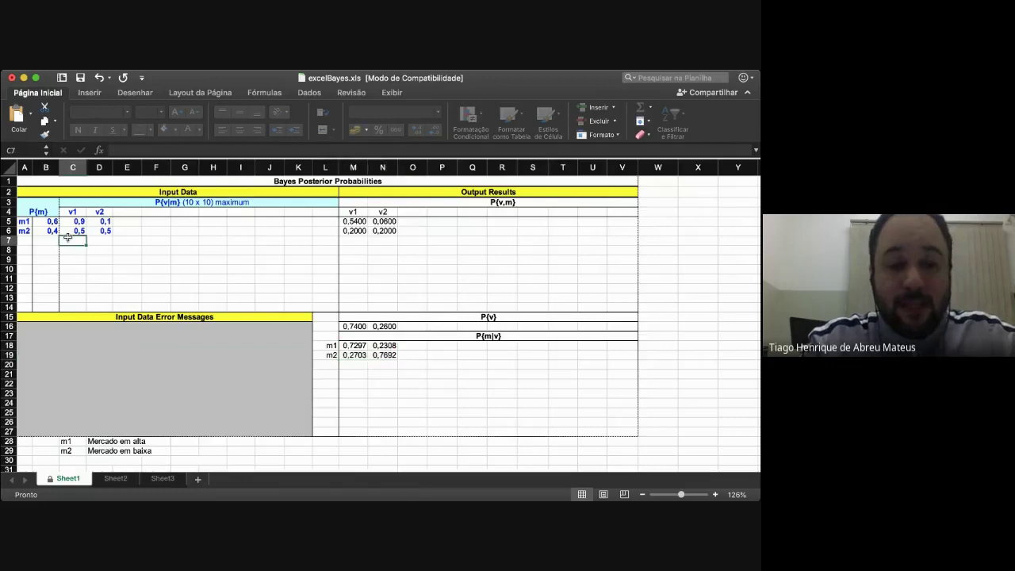
pyautogui.click(53, 240)
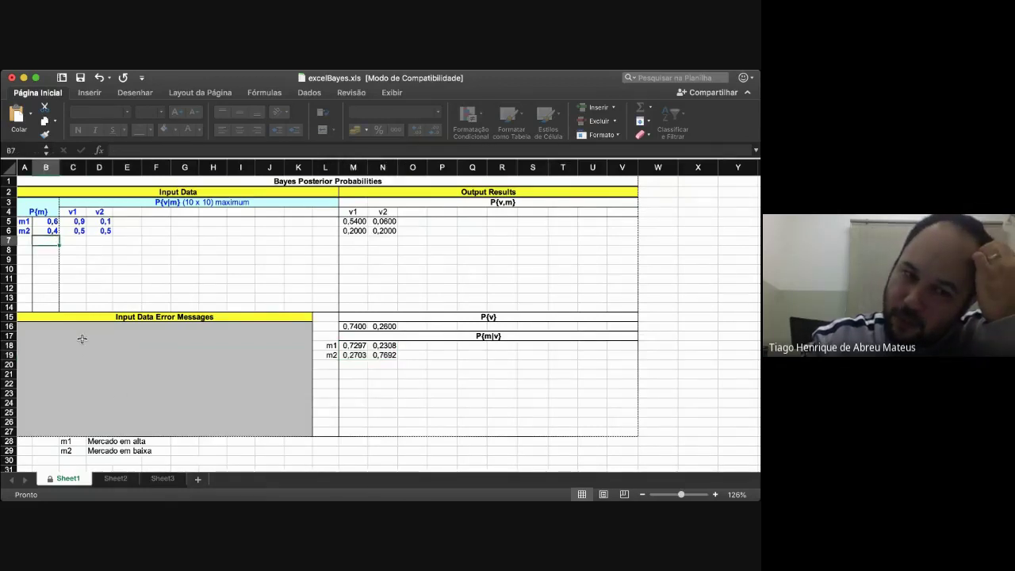
pyautogui.click(23, 242)
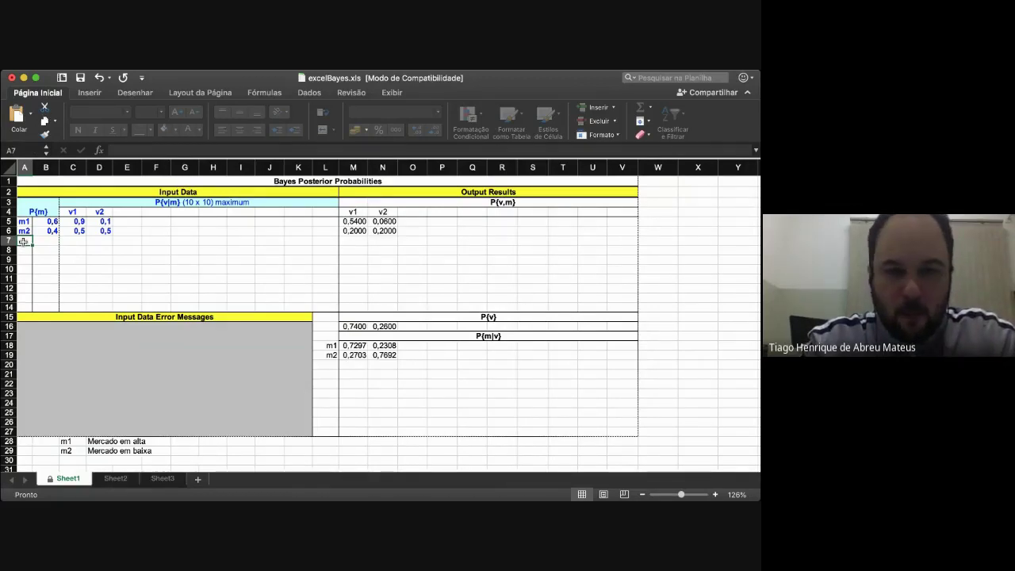
pyautogui.write('m3')
pyautogui.press('Tab')
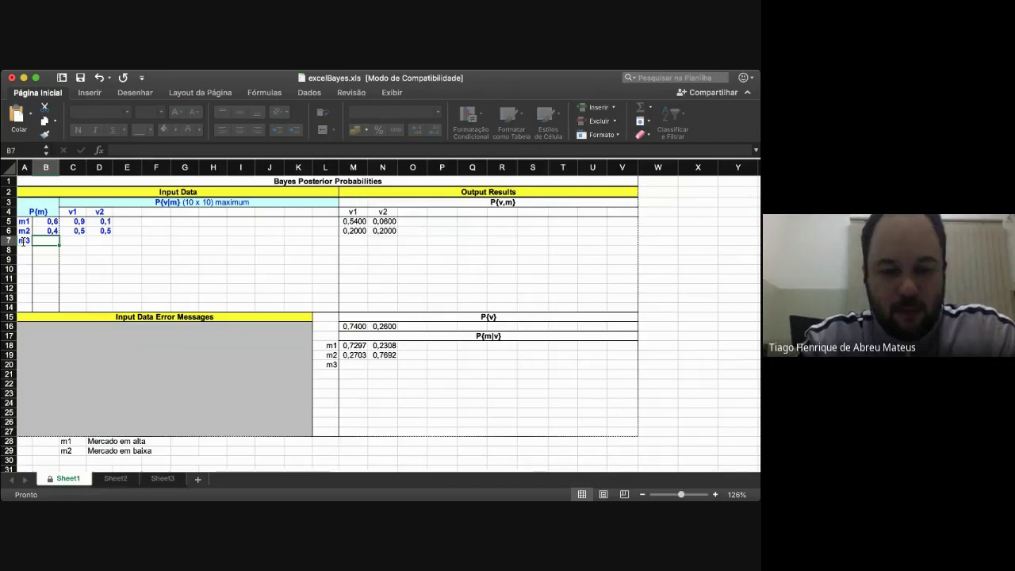
pyautogui.write('0,1')
pyautogui.press('Return')
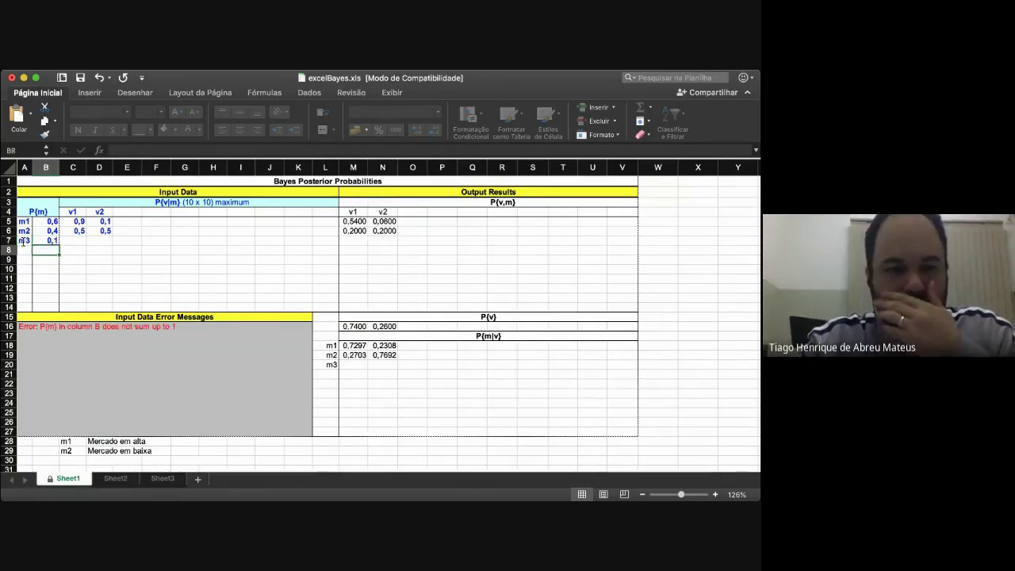
# Set the prior probability P{m} of m2 in B6 to 0,3.
pyautogui.press('Up')
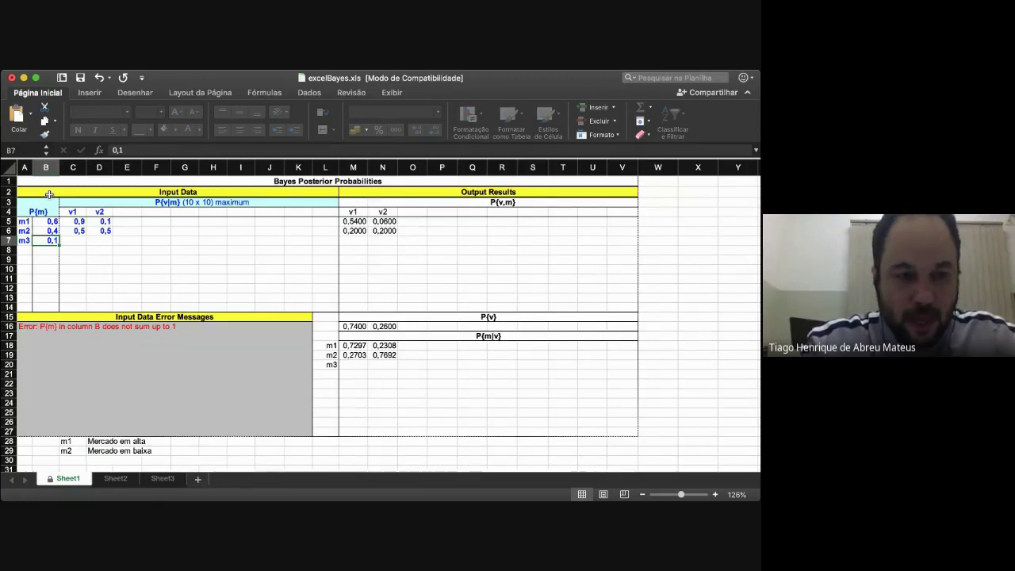
pyautogui.press('Up')
pyautogui.write('0,3')
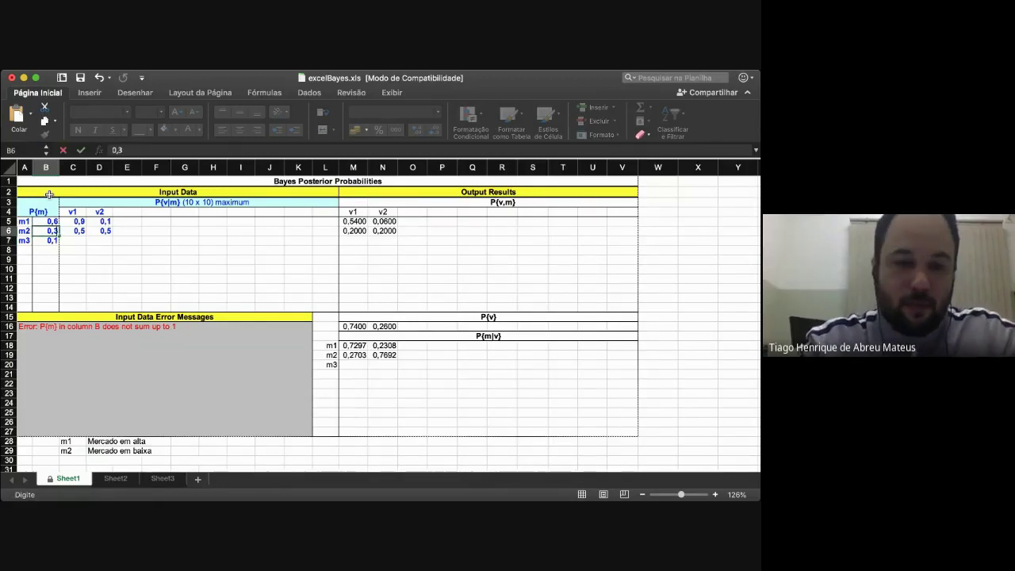
pyautogui.press('Return')
# Add a third outcome header v3 in E4 of the P{v|m} input table.
pyautogui.press('Up')
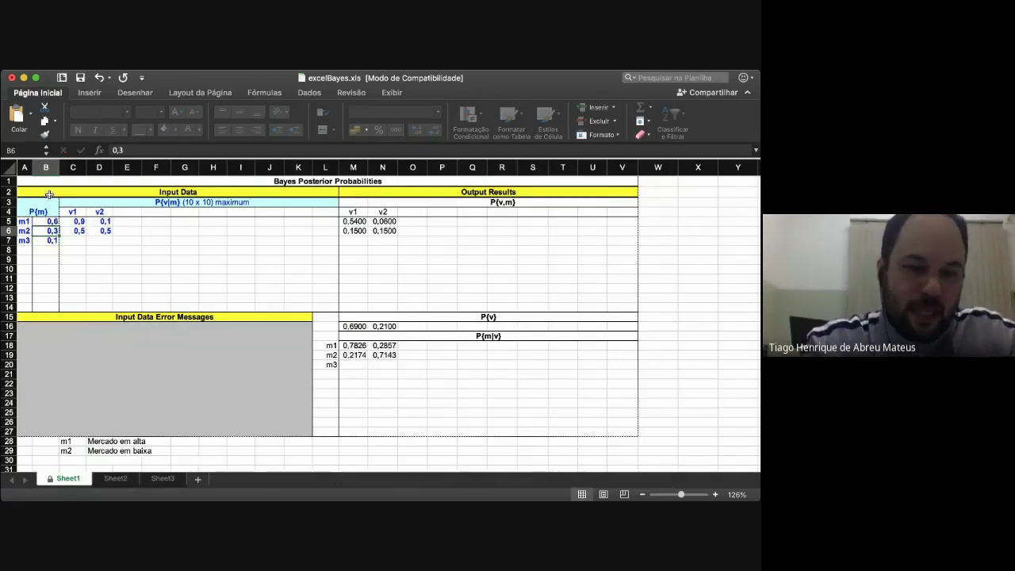
pyautogui.press('Right')
pyautogui.press('Right')
pyautogui.press('Right')
pyautogui.press('Up')
pyautogui.press('Up')
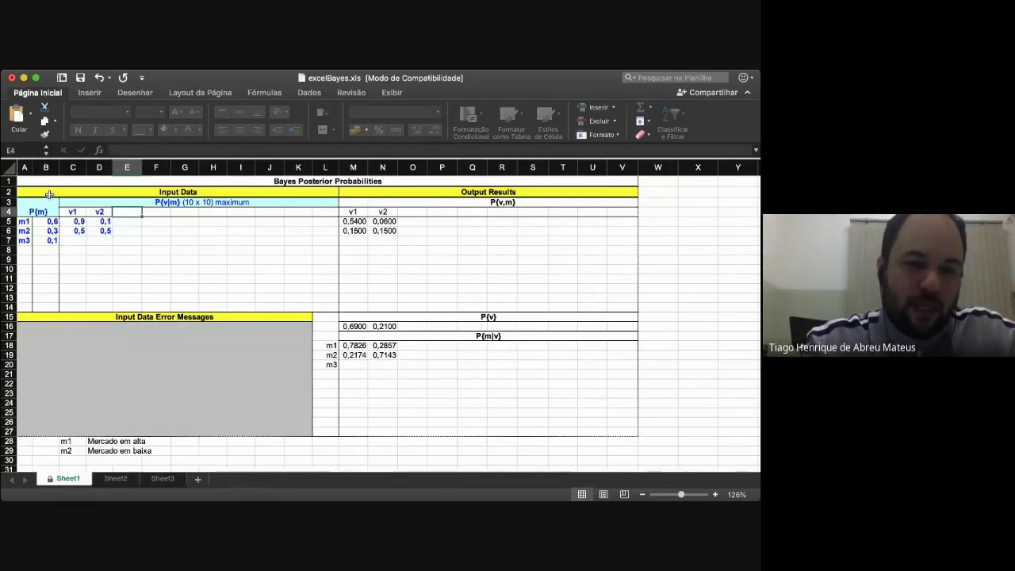
pyautogui.write('V3')
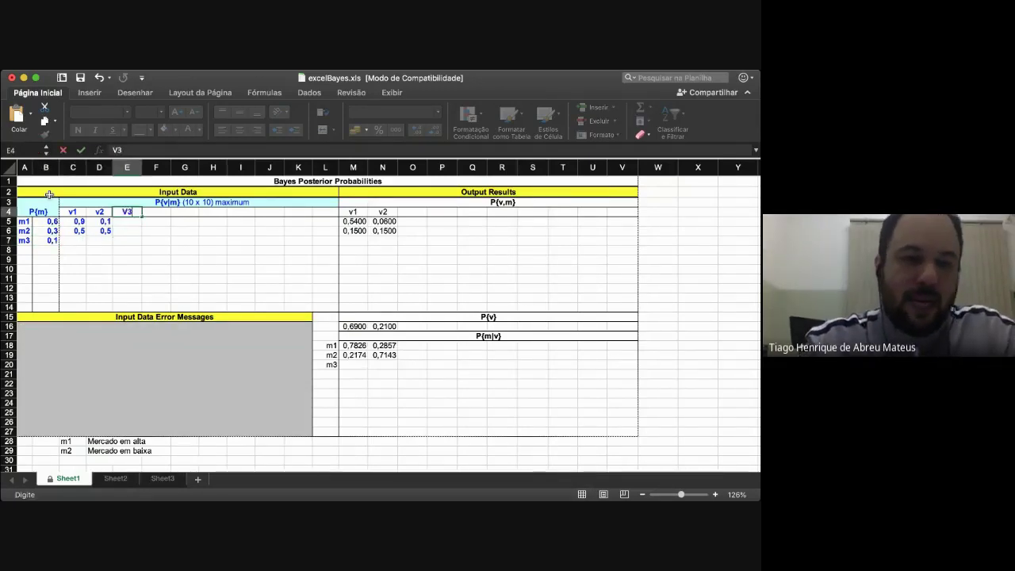
pyautogui.write('v')
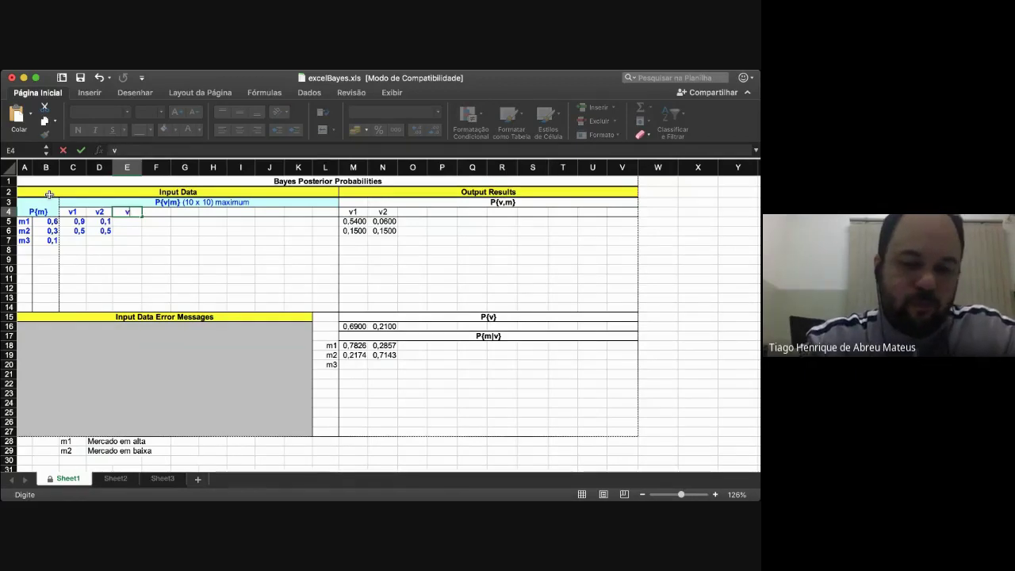
pyautogui.press('Return')
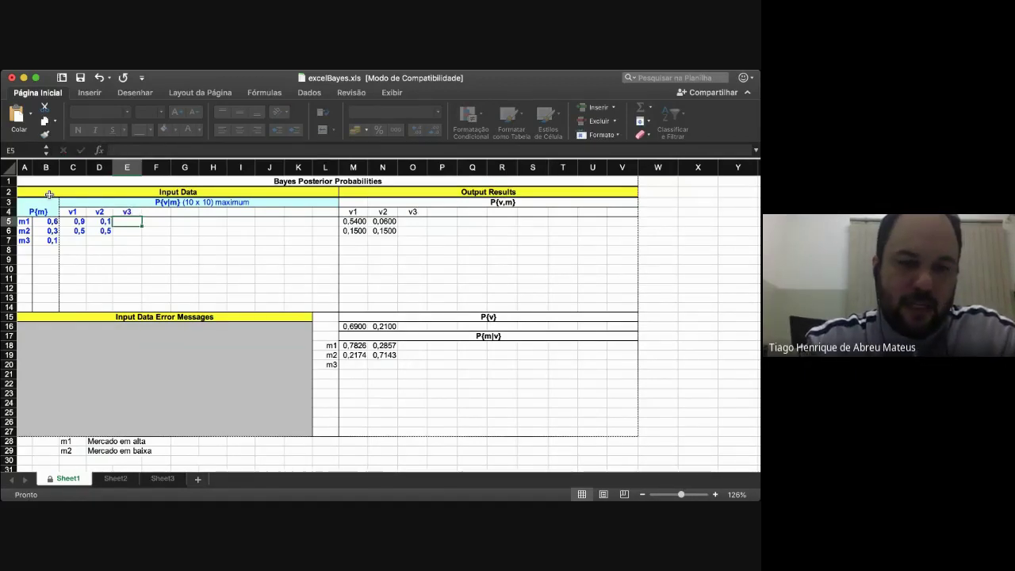
# Fill the v3 column of the P{v|m} table with 0,1 for m1, m2 and m3 in E5:E7.
pyautogui.write('0,1')
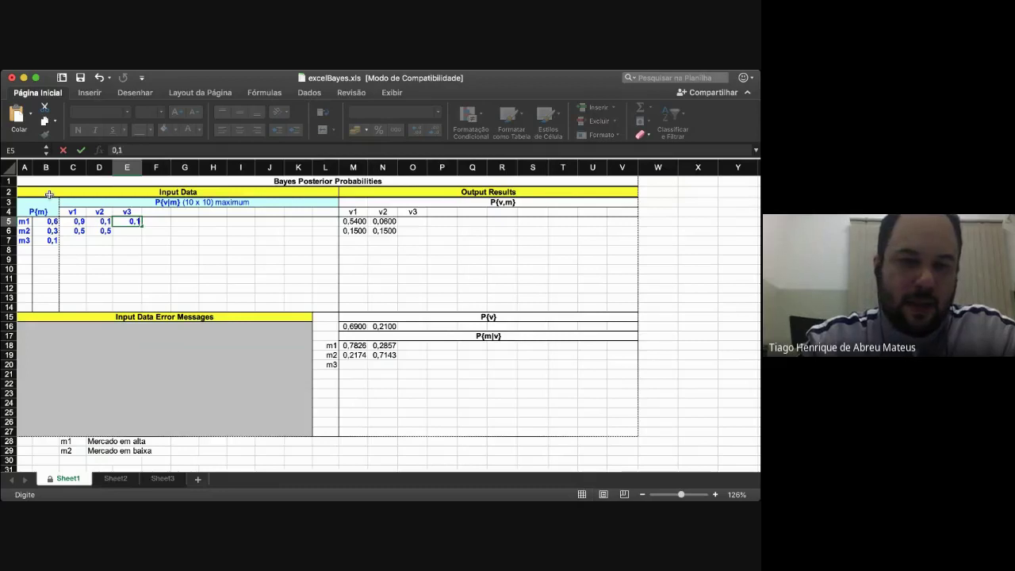
pyautogui.press('Return')
pyautogui.write('0,1')
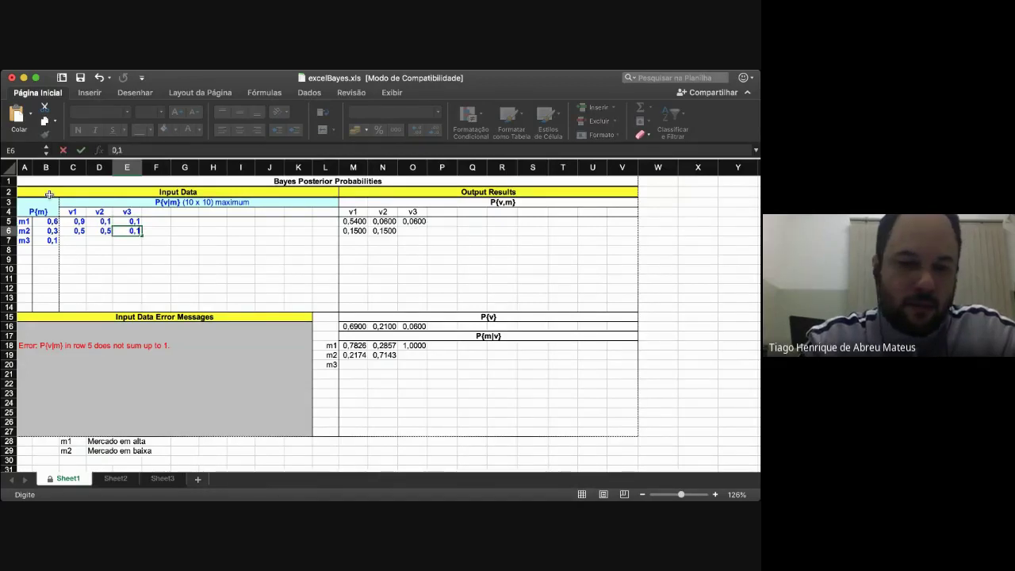
pyautogui.press('Return')
pyautogui.write('0,1')
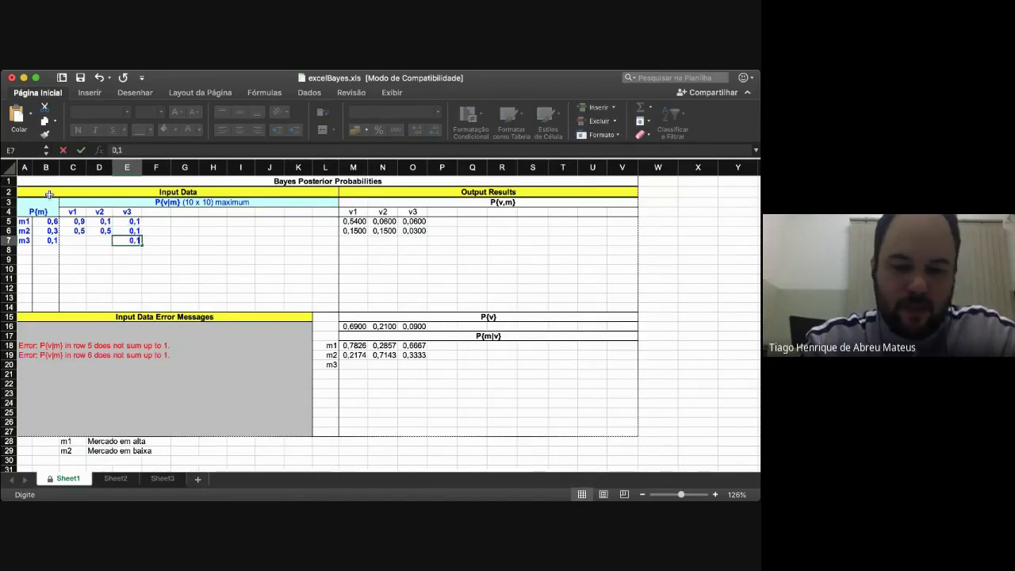
# Enter 0,1 for m3 under v2 in D7 and under v1 in C7.
pyautogui.press('Left')
pyautogui.write('0,1')
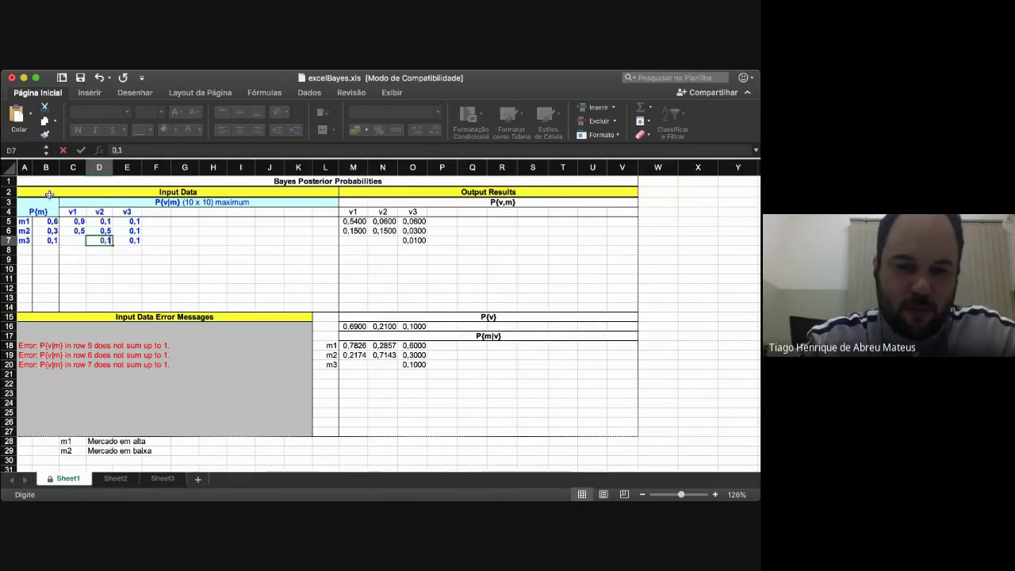
pyautogui.press('Left')
pyautogui.write('0,1')
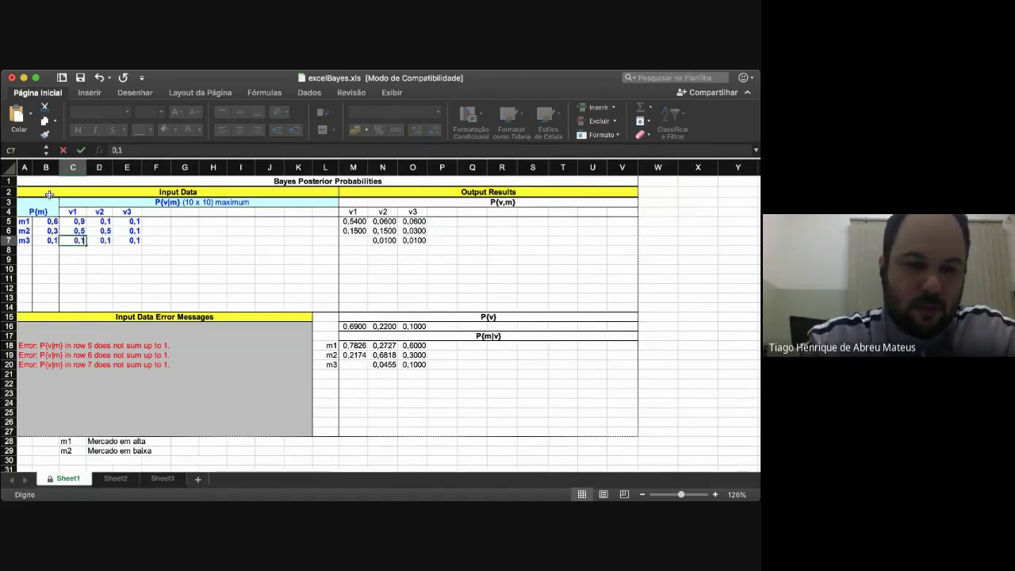
# Set the v1 conditional probabilities in C5:C7 to 0,8 for m1, 0,4 for m2 and 0,8 for m3.
pyautogui.press('Up')
pyautogui.press('Up')
pyautogui.write('0')
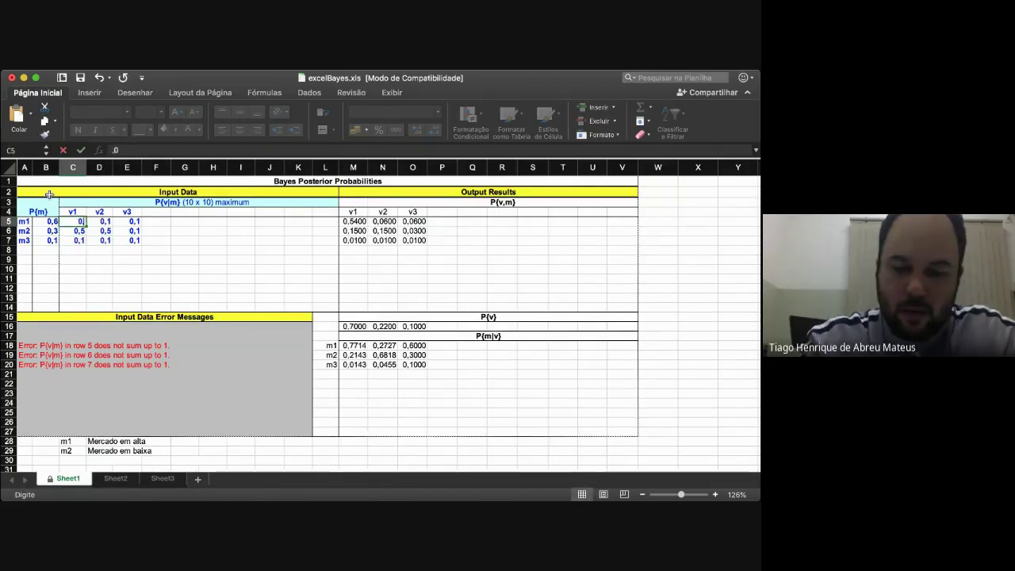
pyautogui.write(',8')
pyautogui.press('Return')
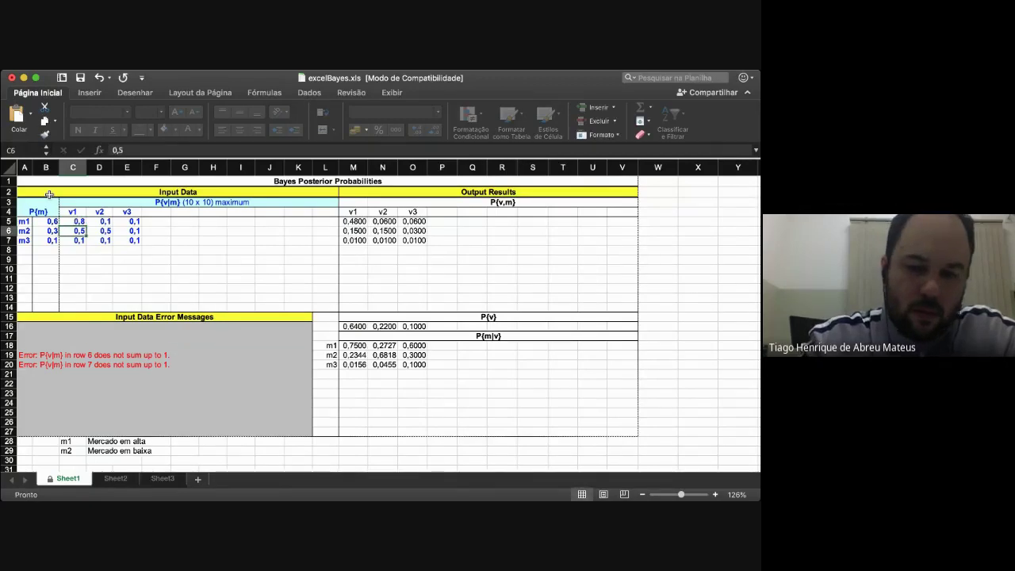
pyautogui.write('0,4')
pyautogui.press('Return')
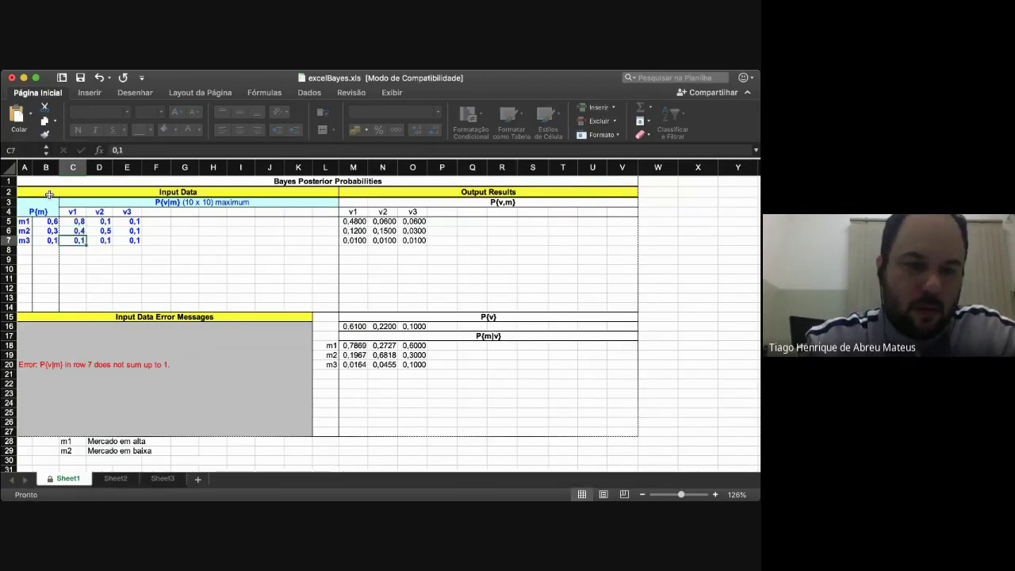
pyautogui.write('0,8')
pyautogui.press('Return')
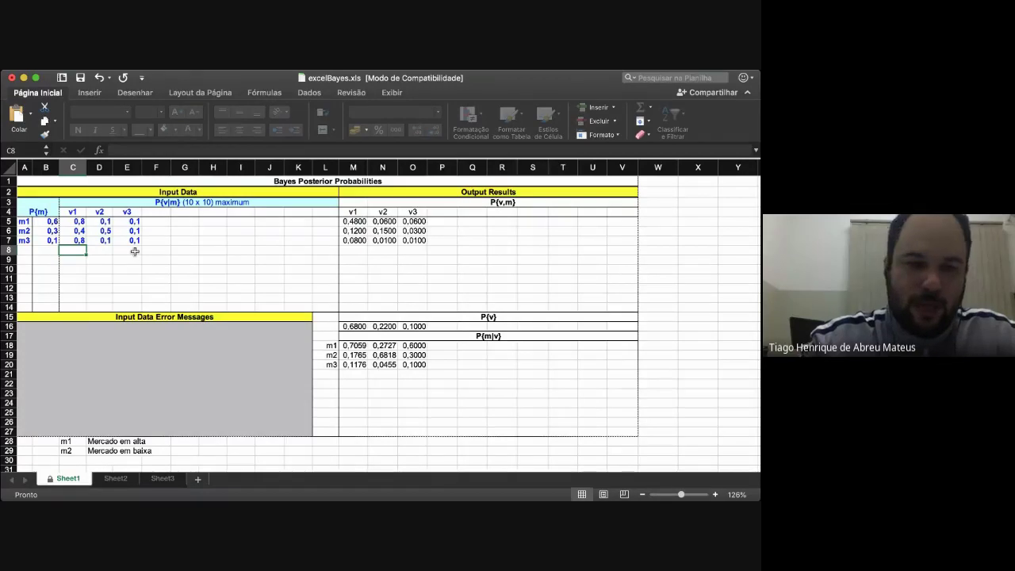
# Examine the joint probabilities P{v,m} in M5:O7, including the formula in M5 and the block's sum.
pyautogui.click(353, 221)
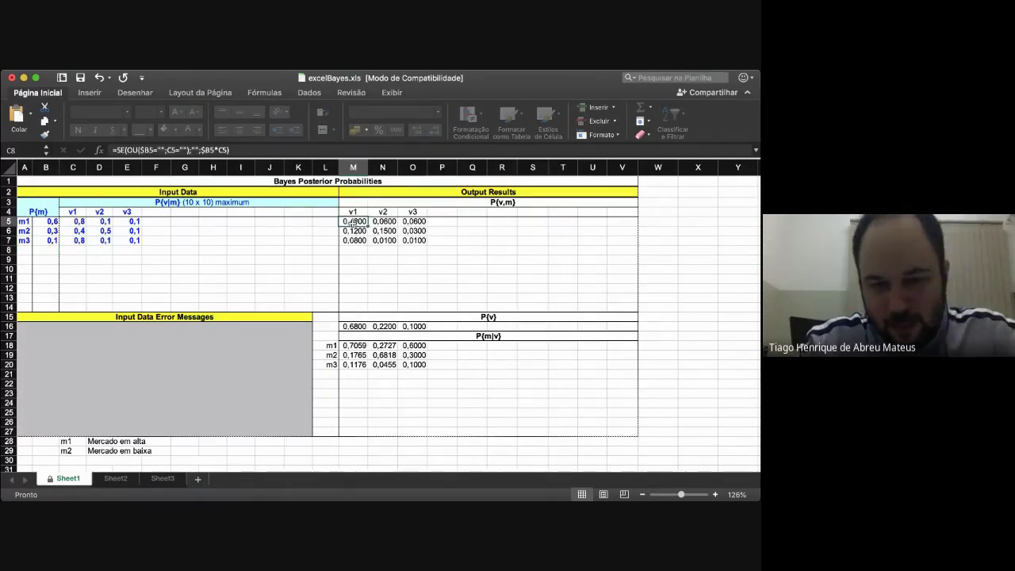
pyautogui.moveTo(353, 222); pyautogui.dragTo(413, 241)
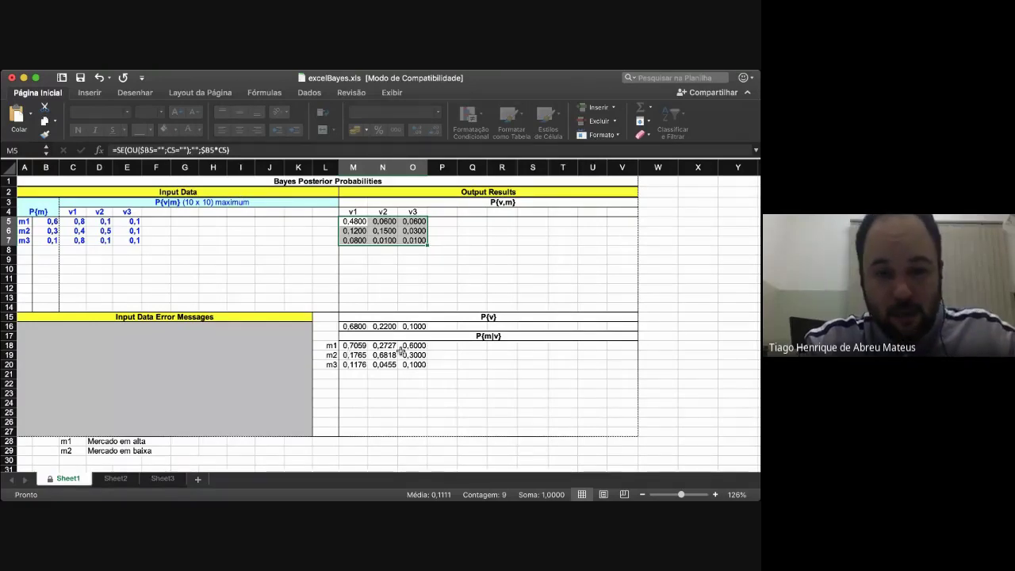
pyautogui.click(230, 249)
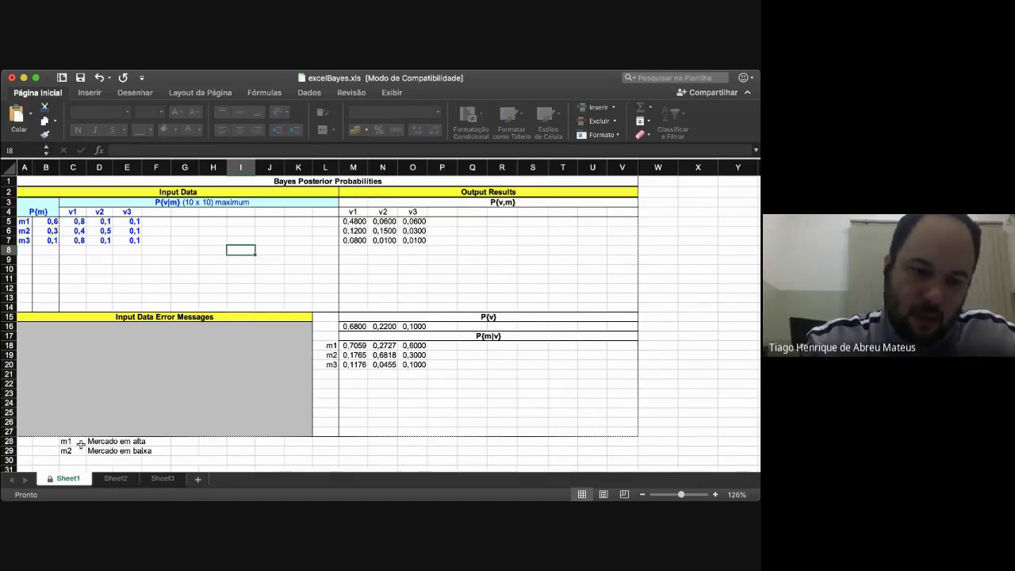
# Delete the m1 and m2 market state labels in rows 28 and 29.
pyautogui.moveTo(66, 441); pyautogui.dragTo(128, 453)
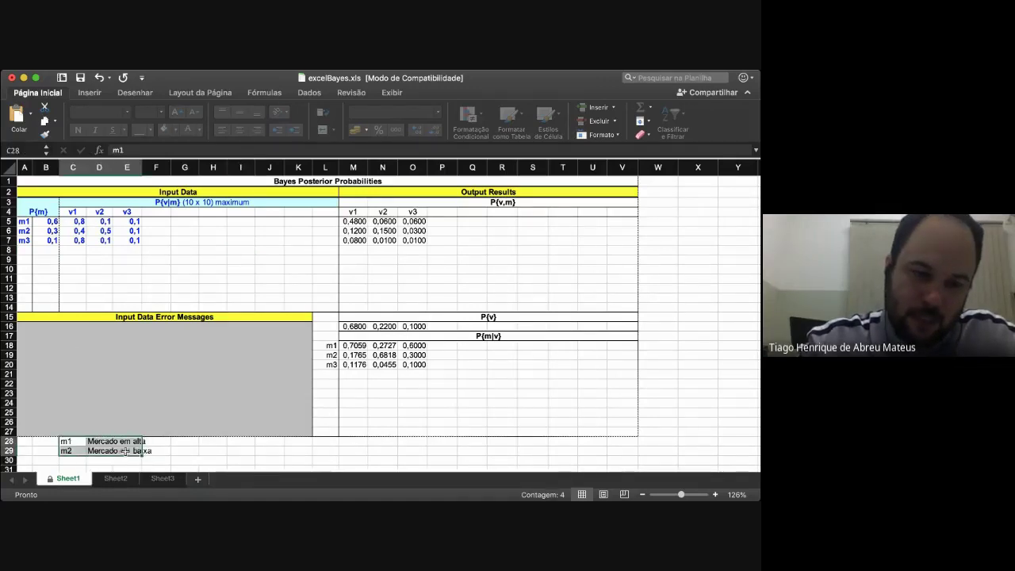
pyautogui.press('Delete')
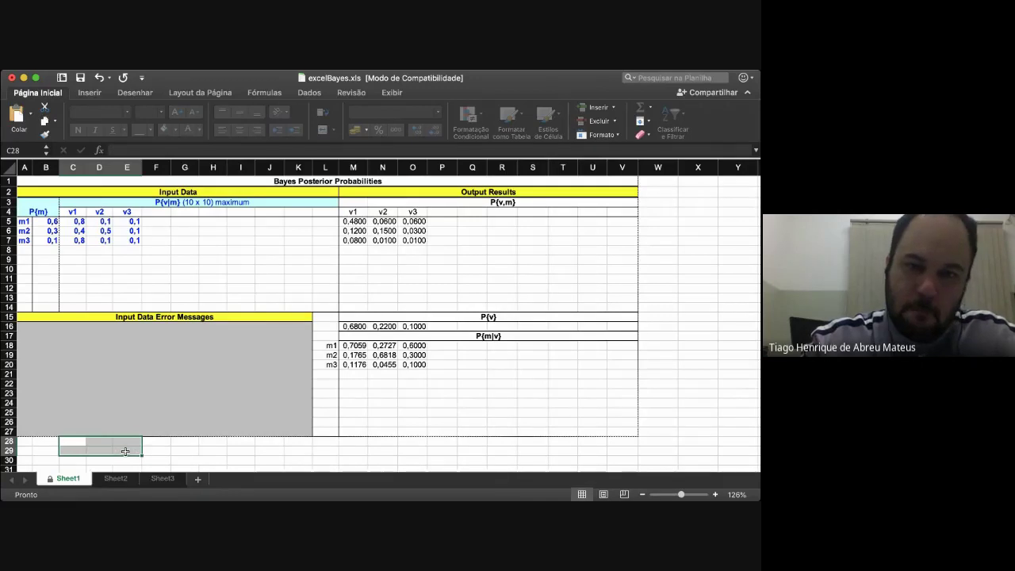
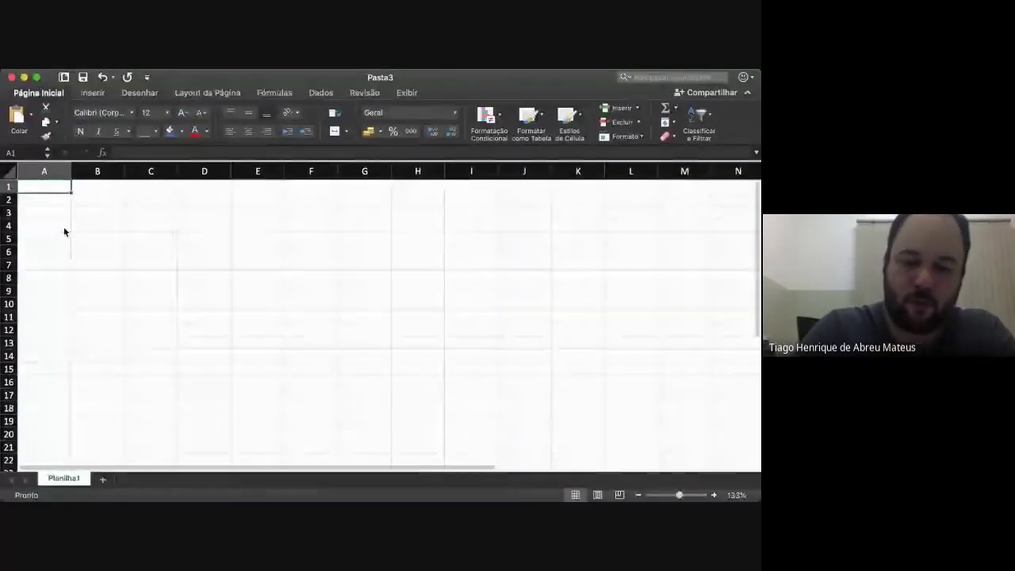
# In the blank workbook Pasta3, enter the prior probability P{A} = 0,75 in A1.
pyautogui.write('P(')
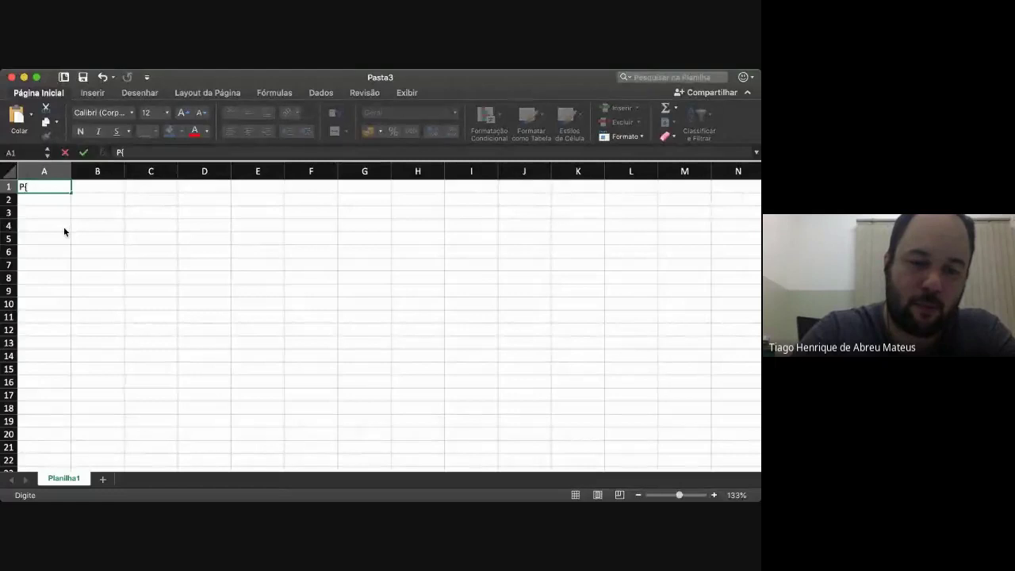
pyautogui.write('A)')
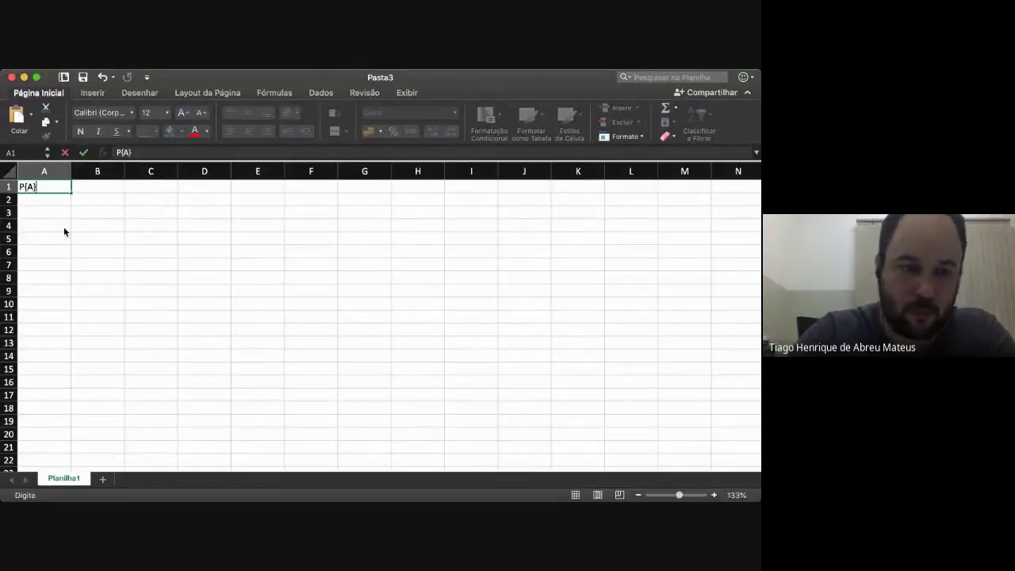
pyautogui.write(' = ')
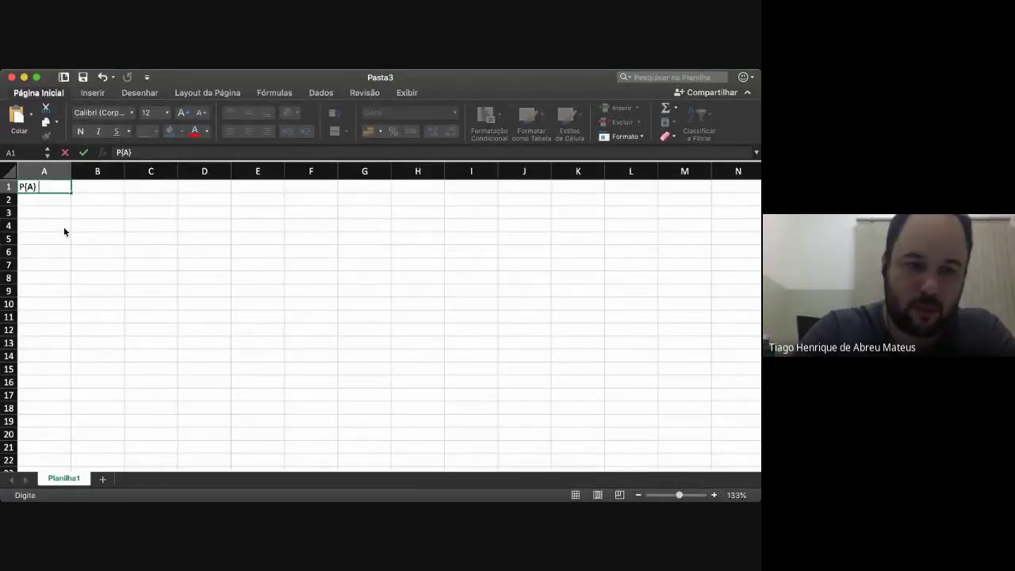
pyautogui.write('0,75')
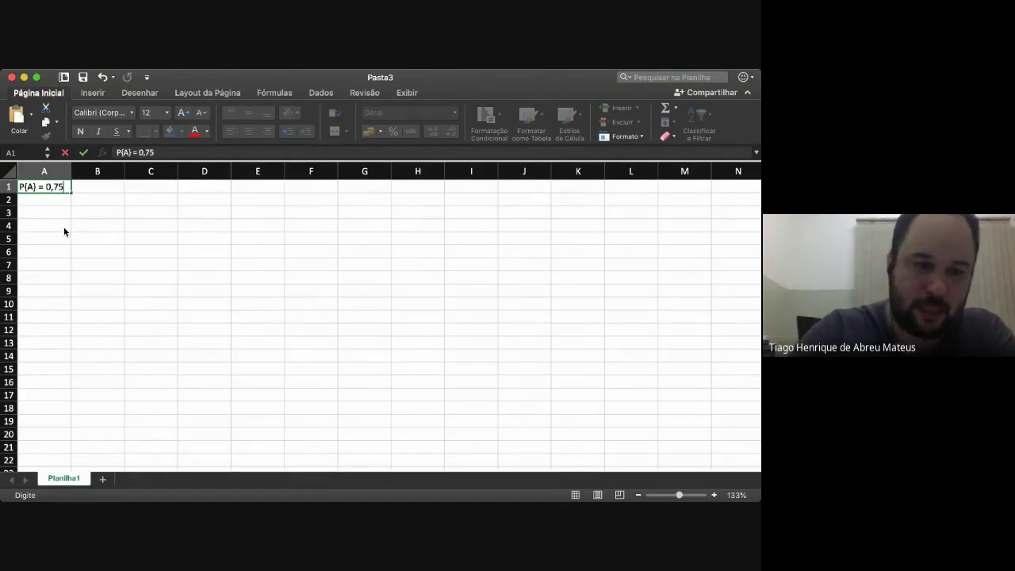
pyautogui.press('Return')
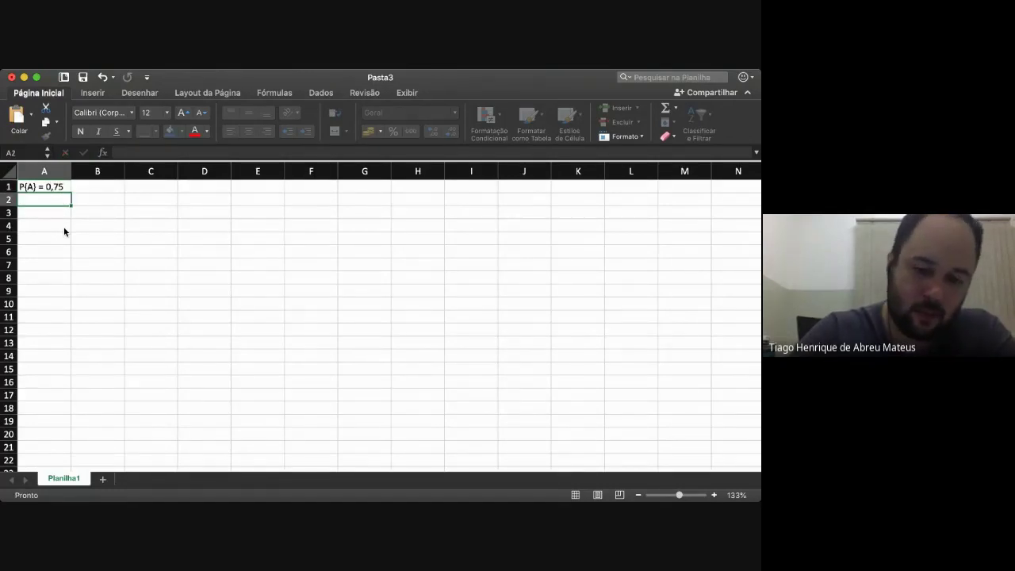
# Enter the prior probability P{B}=0,25 in A2.
pyautogui.write('P')
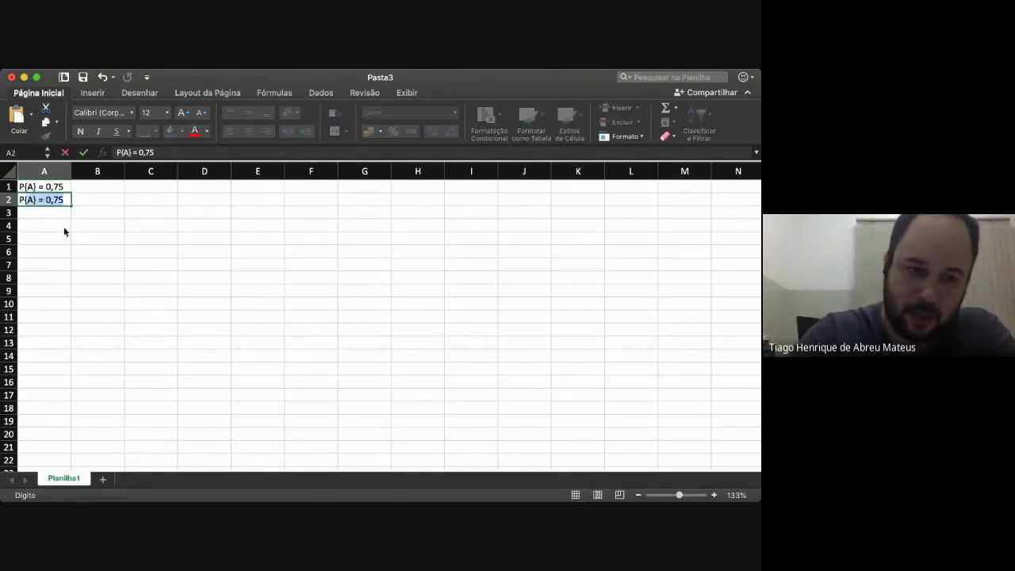
pyautogui.write('(B')
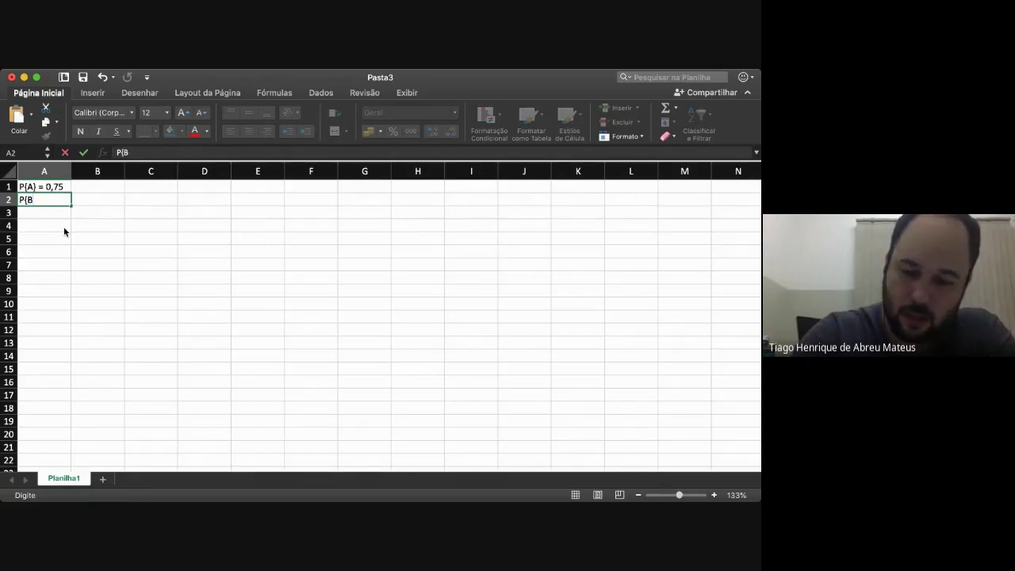
pyautogui.write(')')
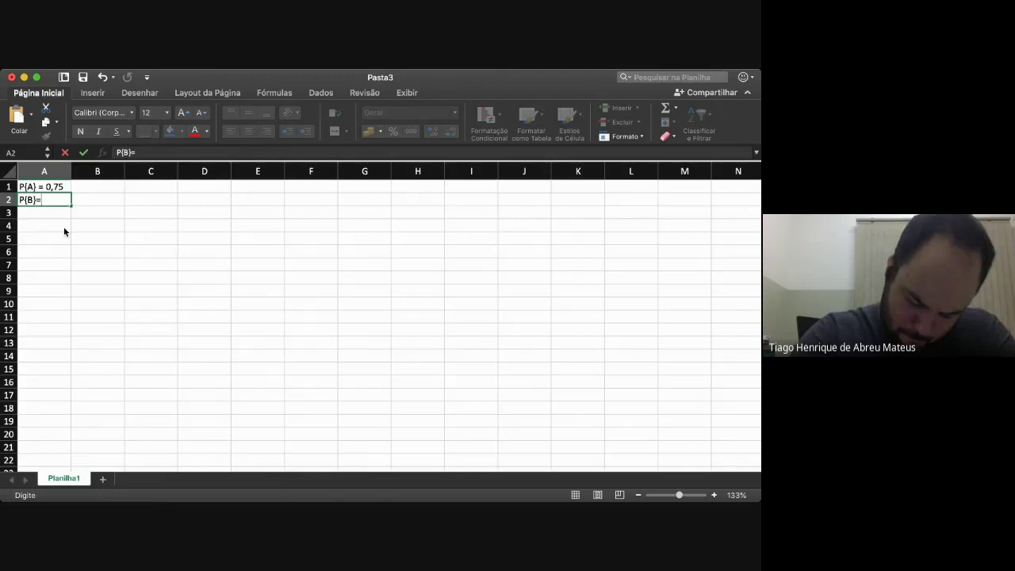
pyautogui.write('=0,')
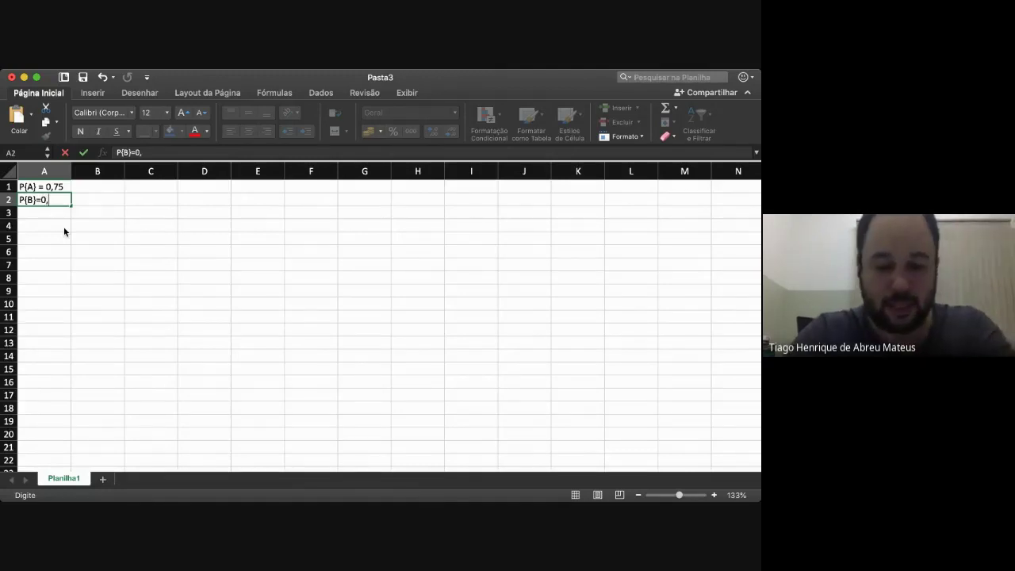
pyautogui.write('25')
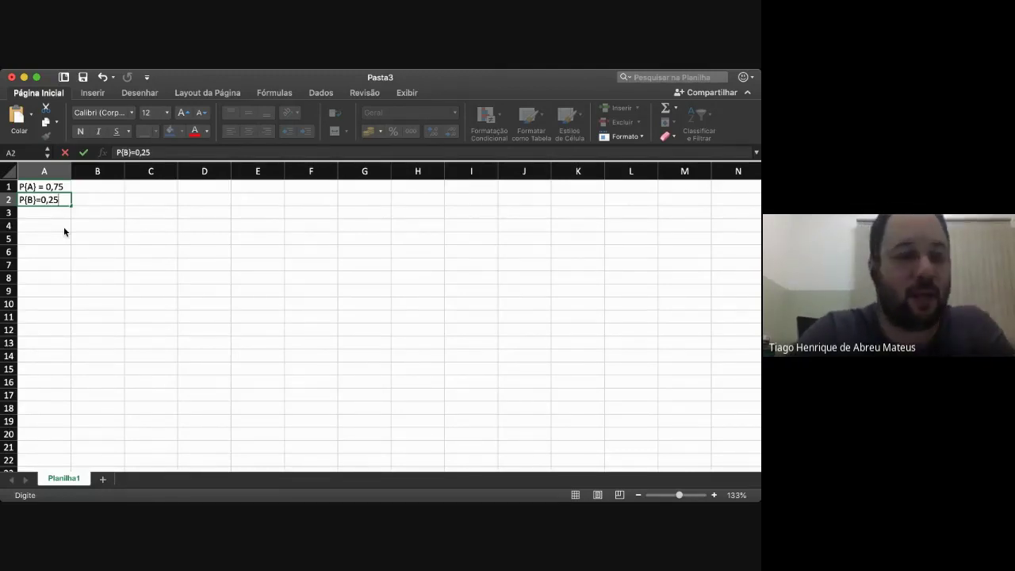
pyautogui.hotkey('ctrl', 'Return')
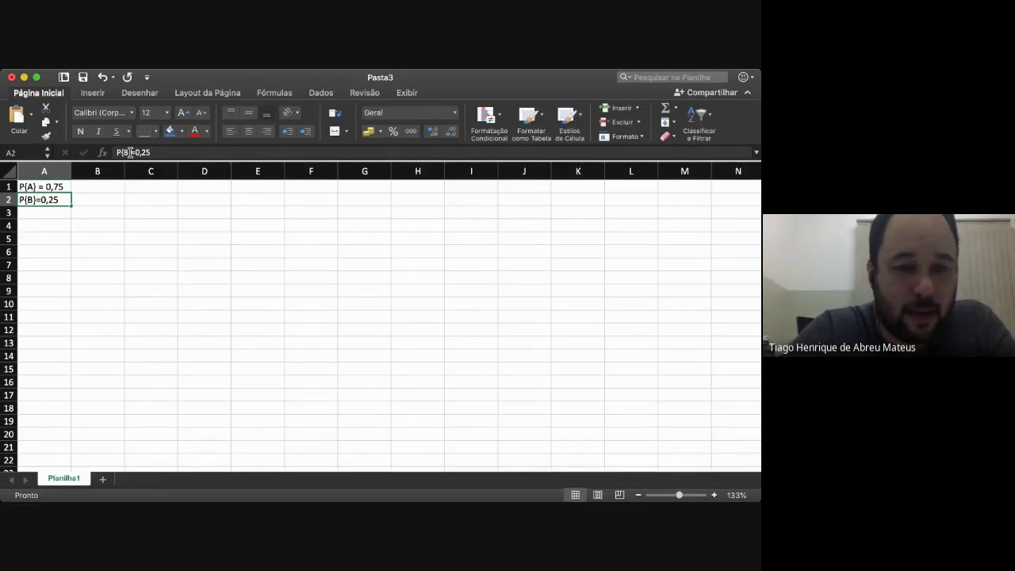
# Add spaces around the equals sign in A2 so the entry reads P{B} = 0,25.
pyautogui.click(130, 152)
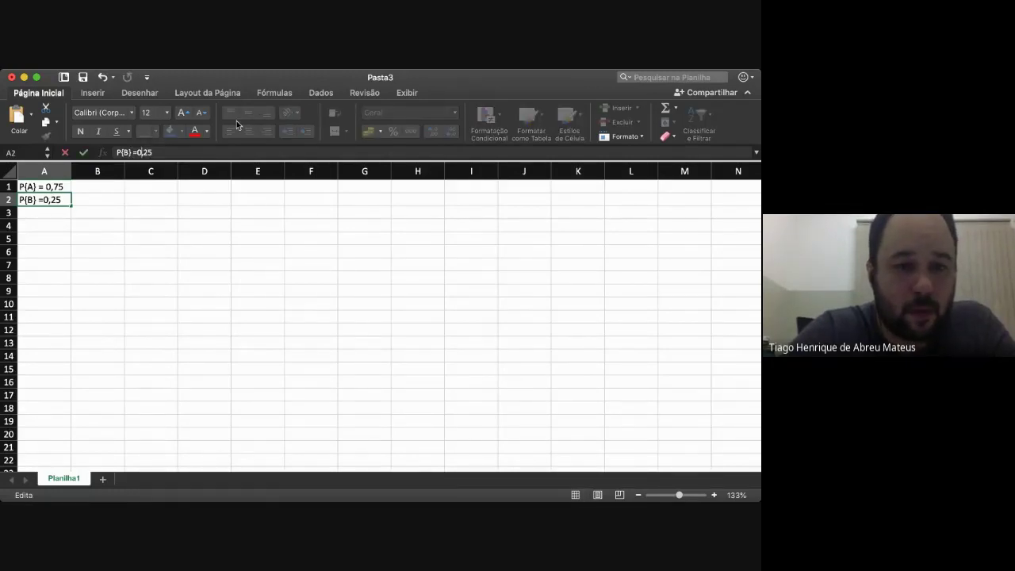
pyautogui.write('m')
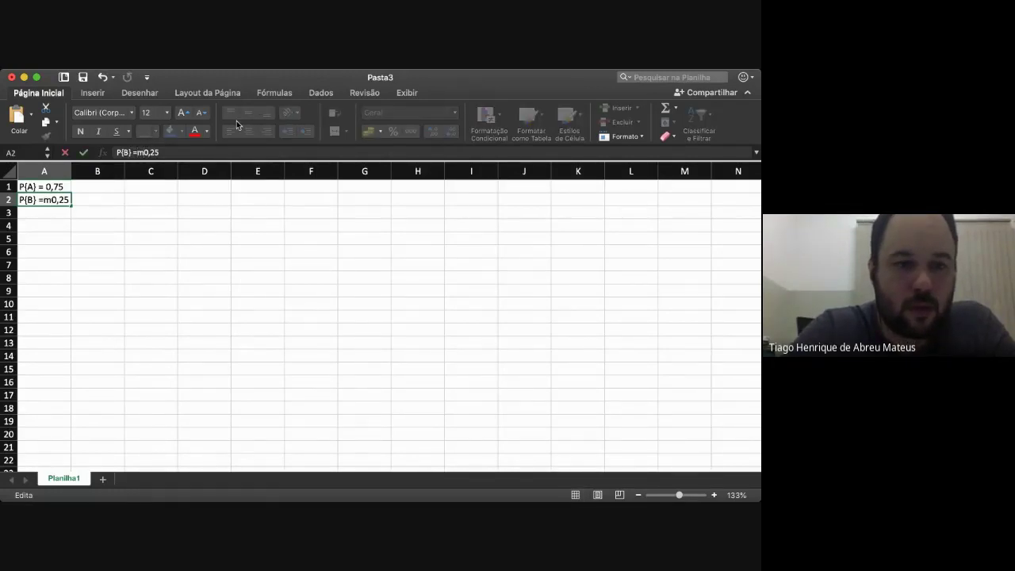
pyautogui.press('BackSpace')
pyautogui.press('Return')
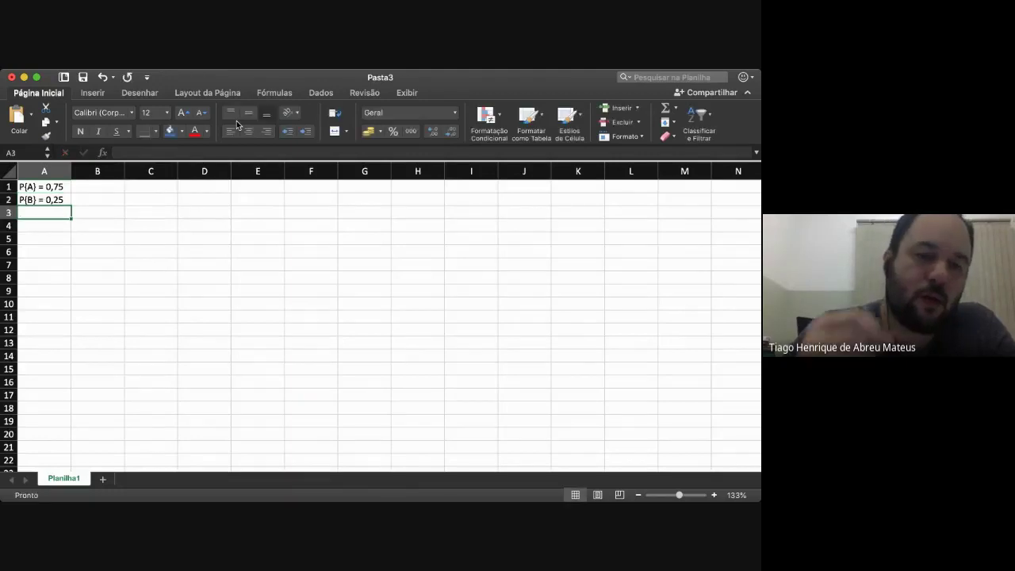
# Enter the definition "d = defeito" in A3.
pyautogui.click(100, 229)
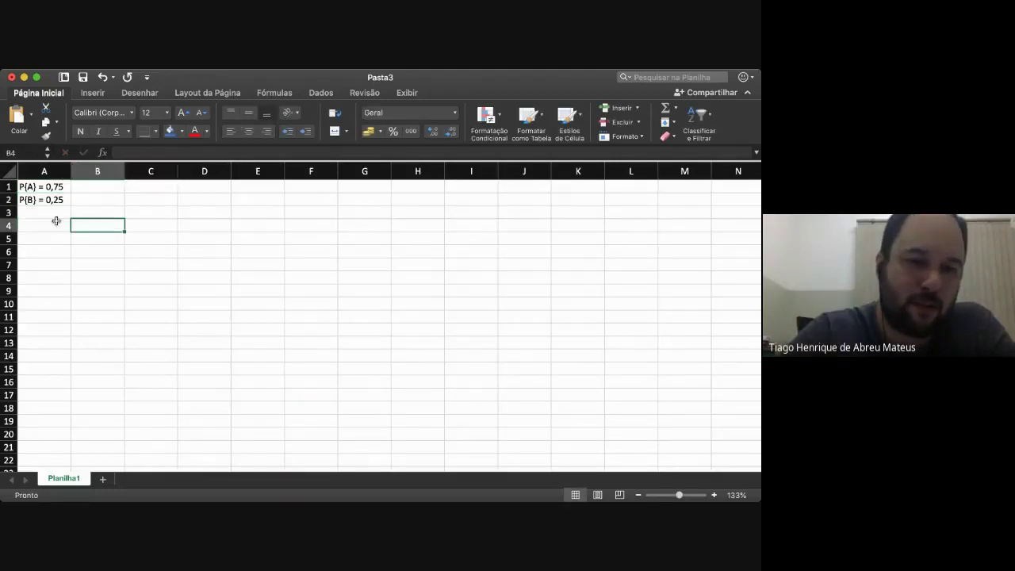
pyautogui.click(51, 229)
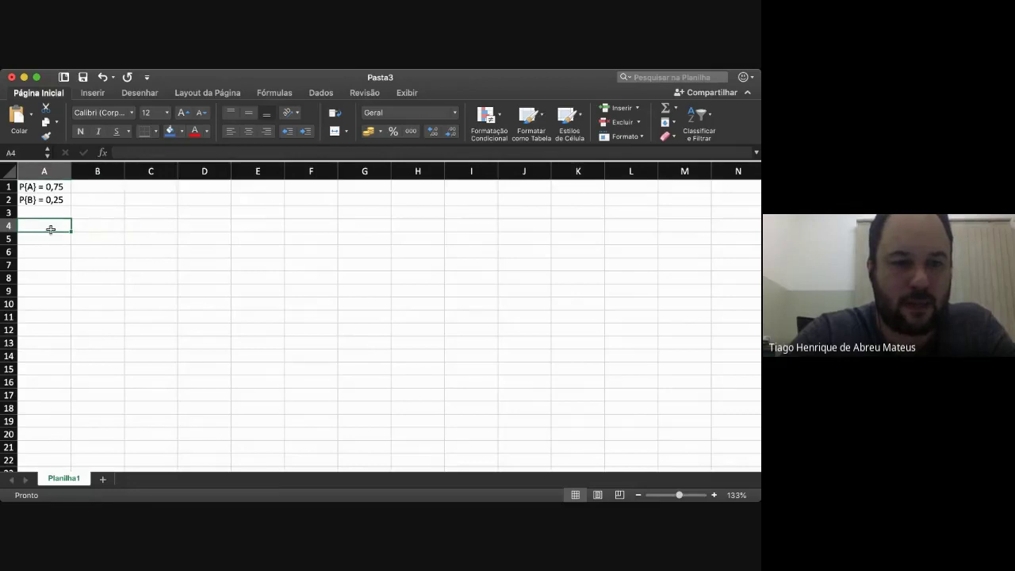
pyautogui.click(44, 209)
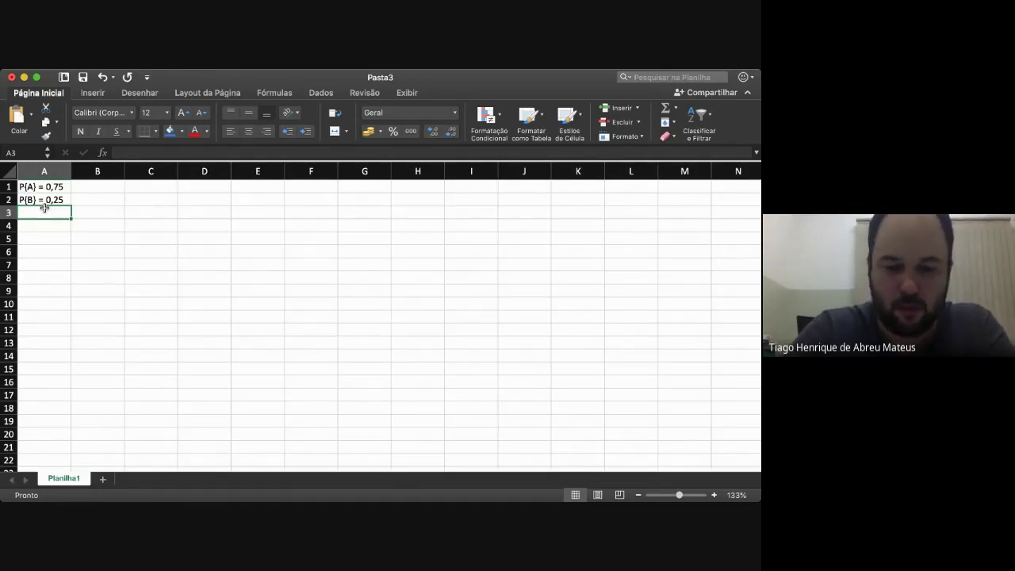
pyautogui.write('d = d')
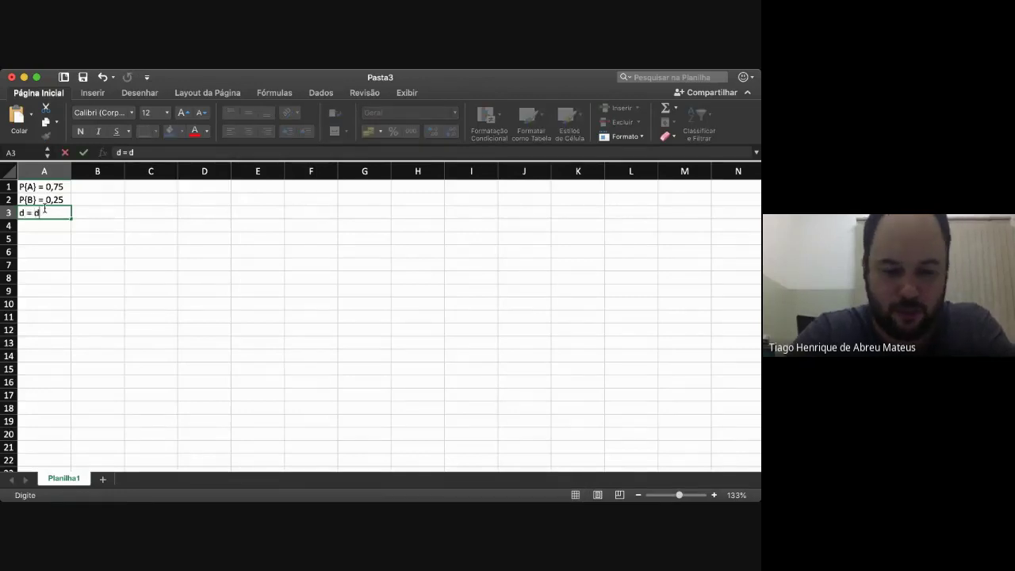
pyautogui.write('efeito')
pyautogui.press('Return')
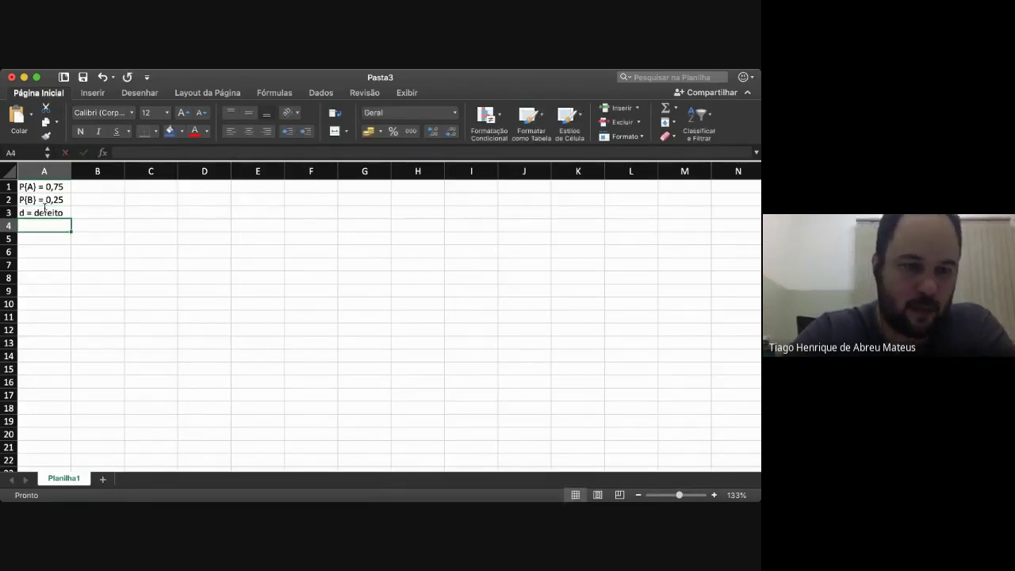
# Enter the conditional probability label P(d/A) in A5, leaving row 4 blank.
pyautogui.press('Return')
pyautogui.write('P')
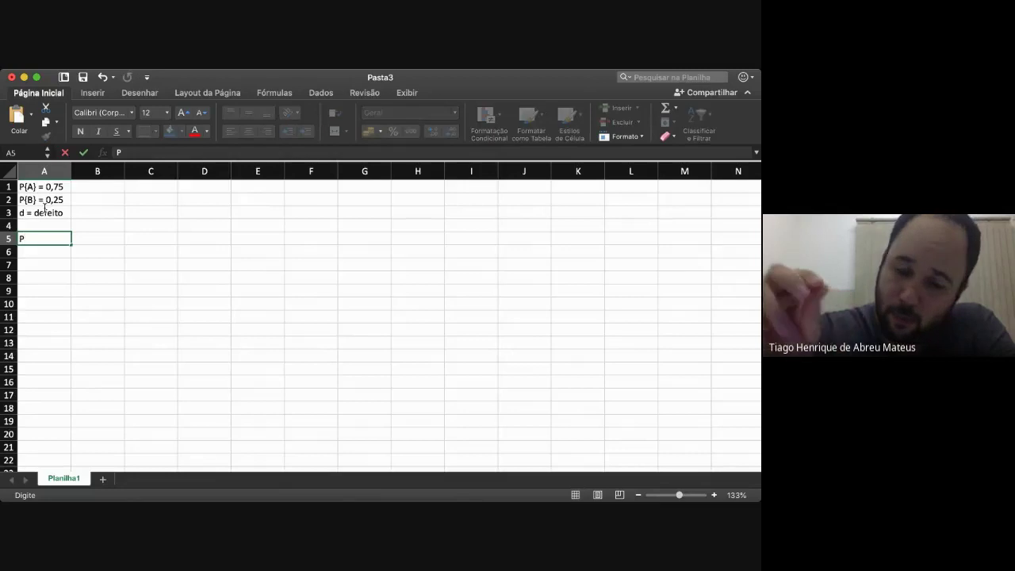
pyautogui.write('(')
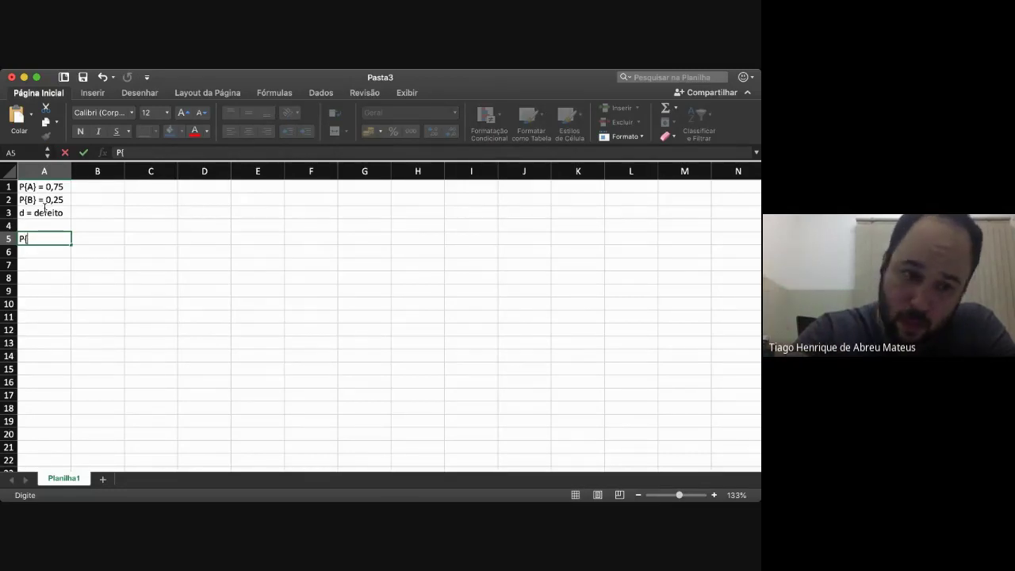
pyautogui.write('d')
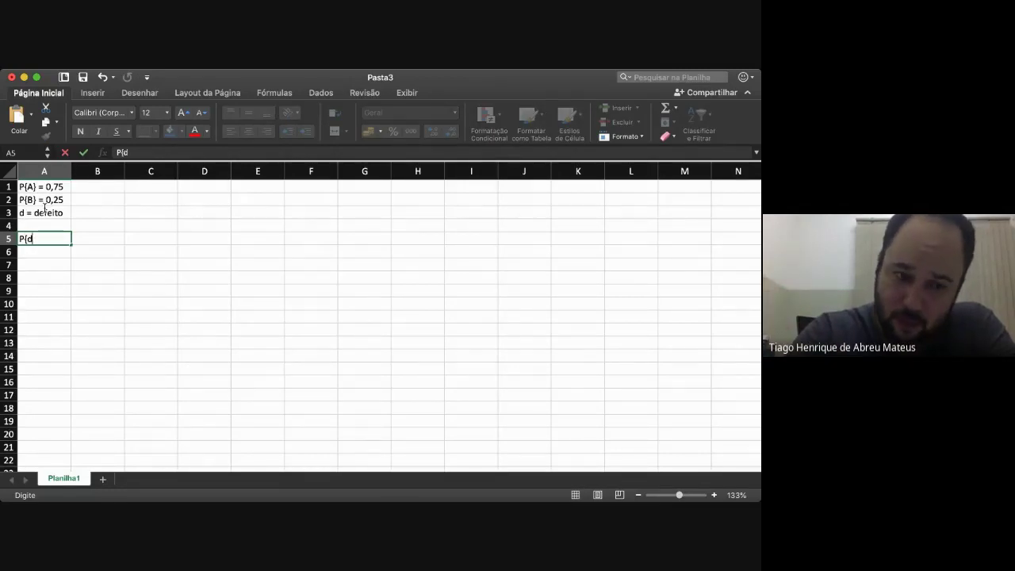
pyautogui.write('/A')
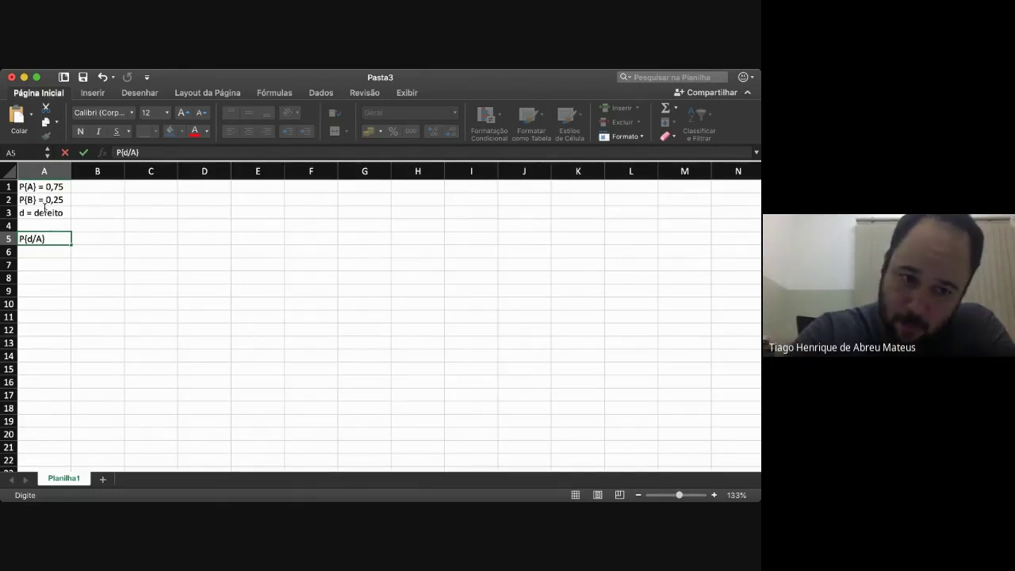
pyautogui.press('Tab')
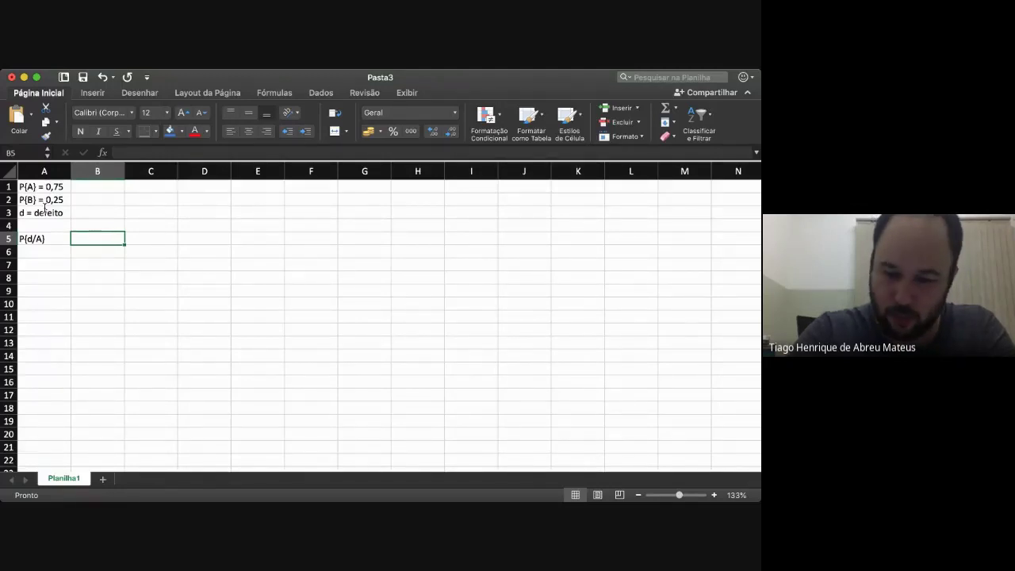
# Enter the binomial coefficient's numerator 5! in B5, beside the P(d/A) label.
pyautogui.write('5')
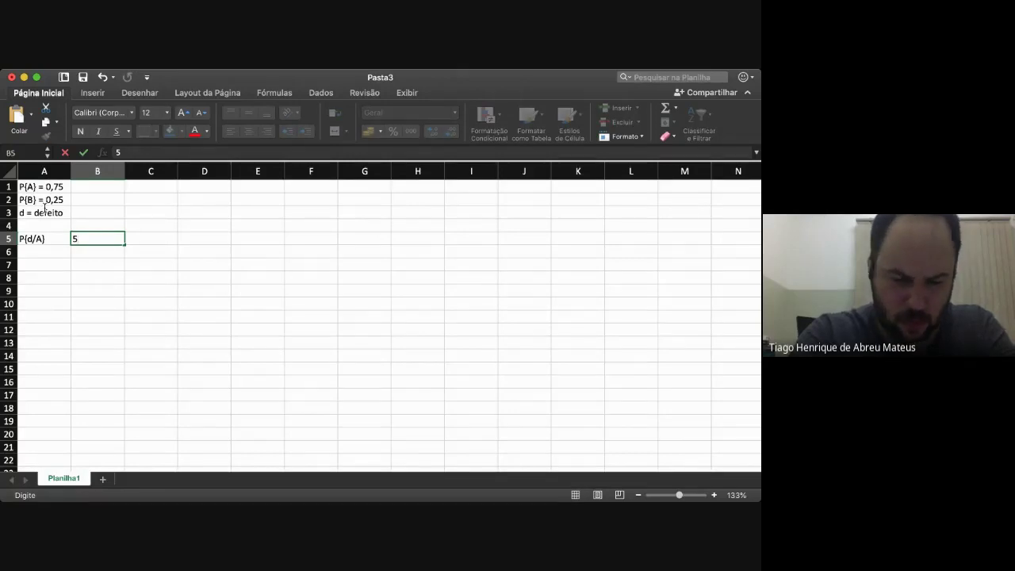
pyautogui.write('!')
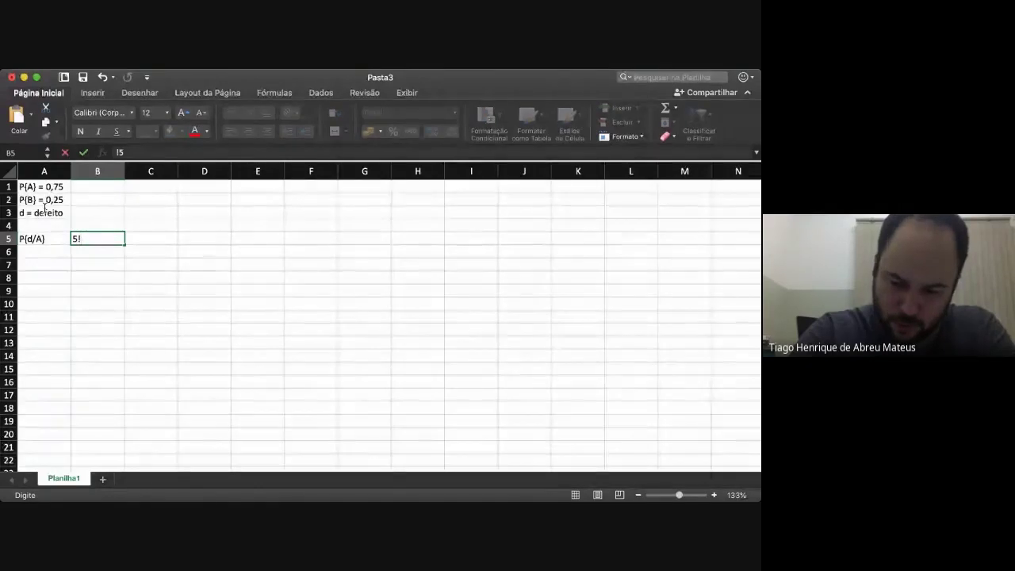
pyautogui.write('/')
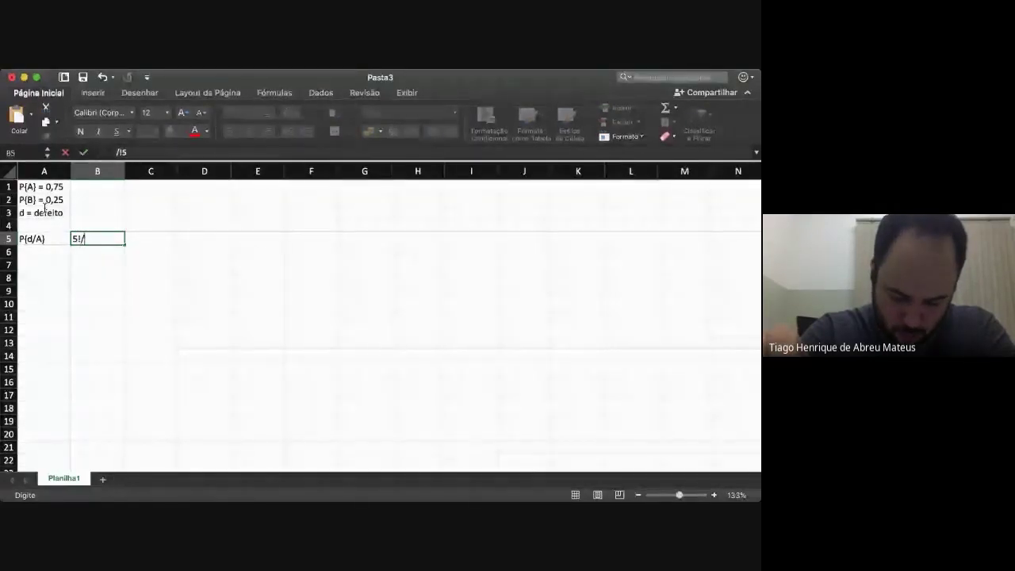
pyautogui.press('BackSpace')
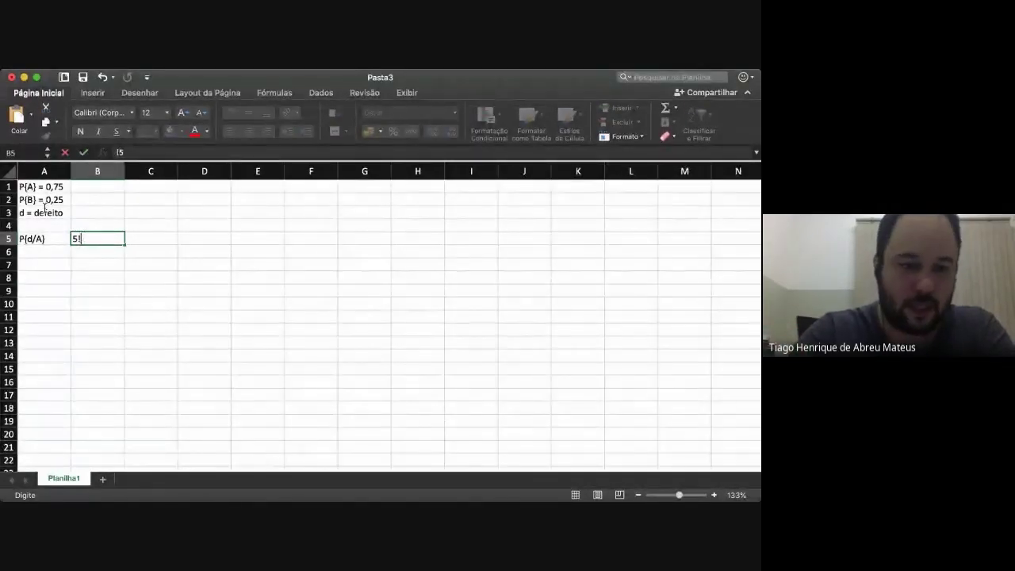
pyautogui.press('BackSpace')
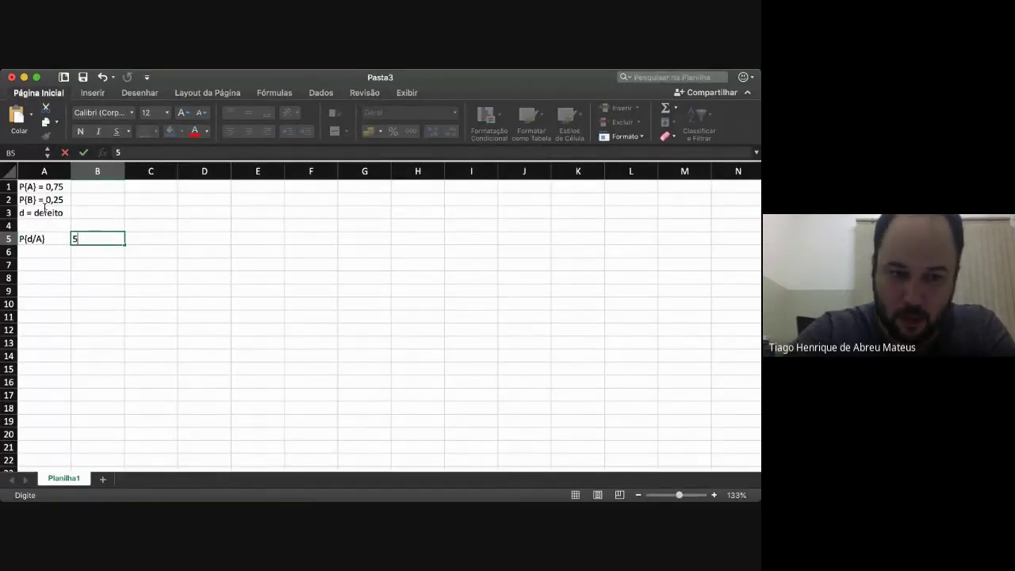
pyautogui.write('!')
pyautogui.press('Return')
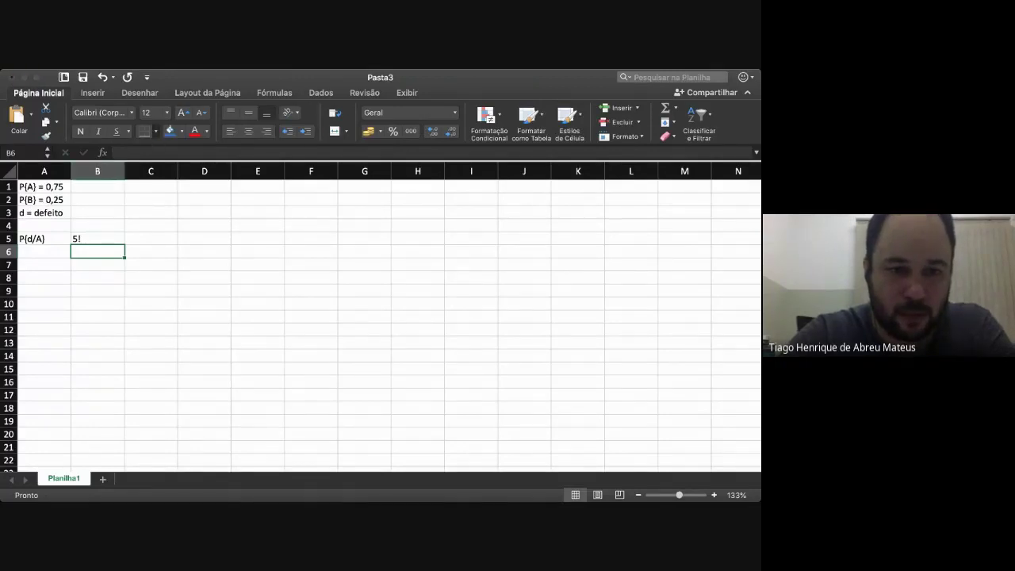
# Put a fraction line under 5! in B5 and enter the denominator 1!(5-1)! in B6.
pyautogui.click(84, 252)
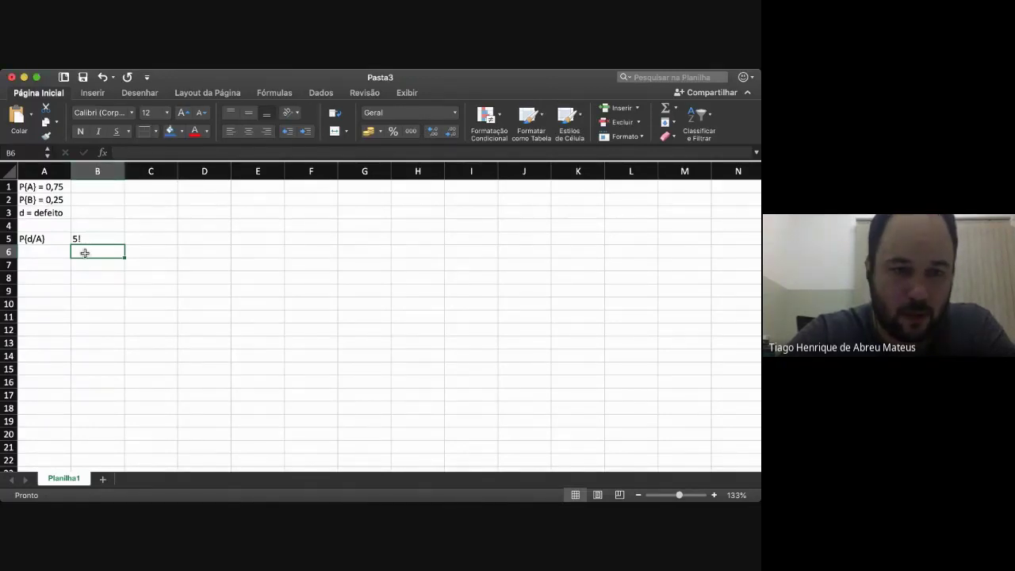
pyautogui.doubleClick(85, 253)
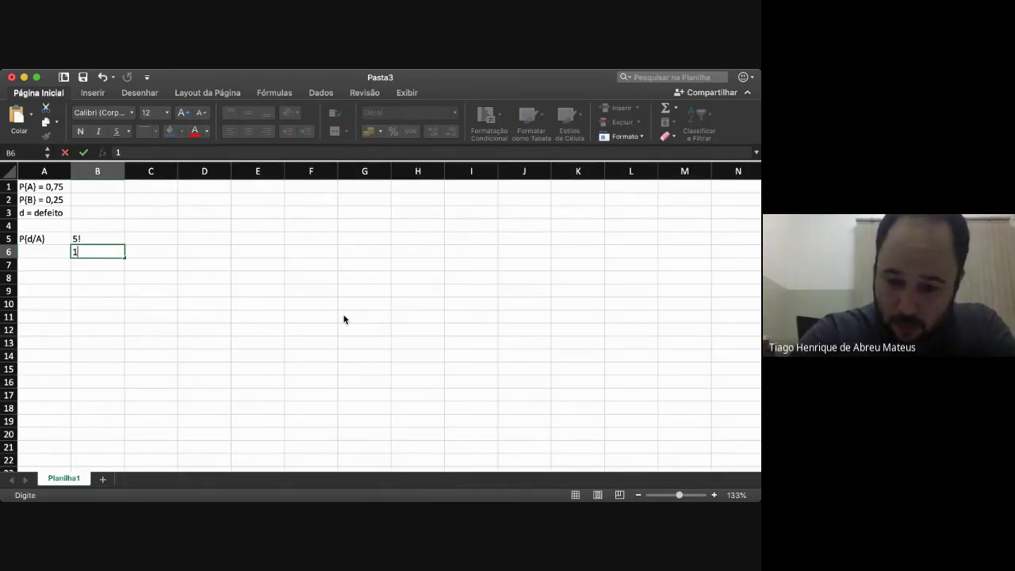
pyautogui.write('!(')
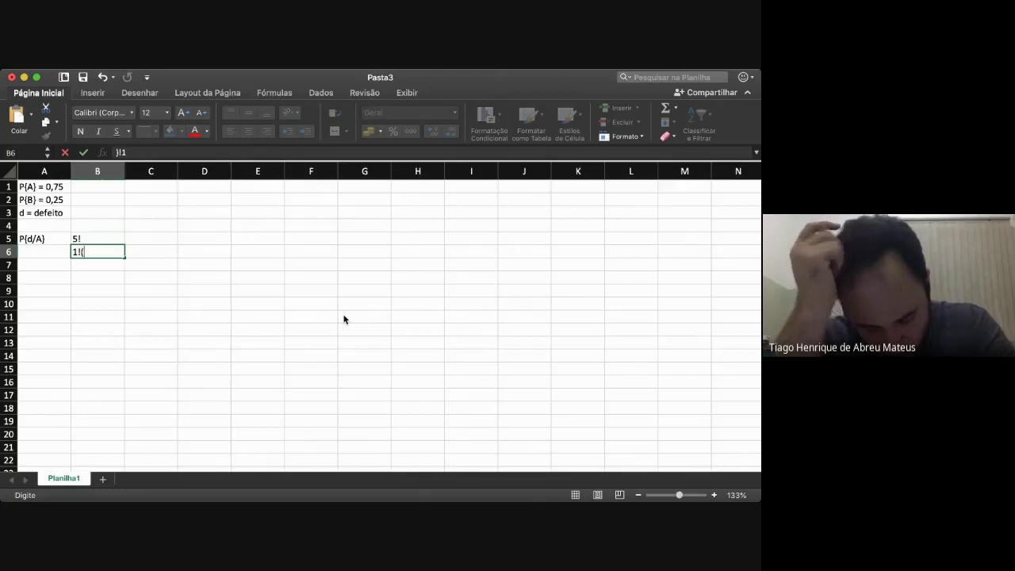
pyautogui.write('5-1')
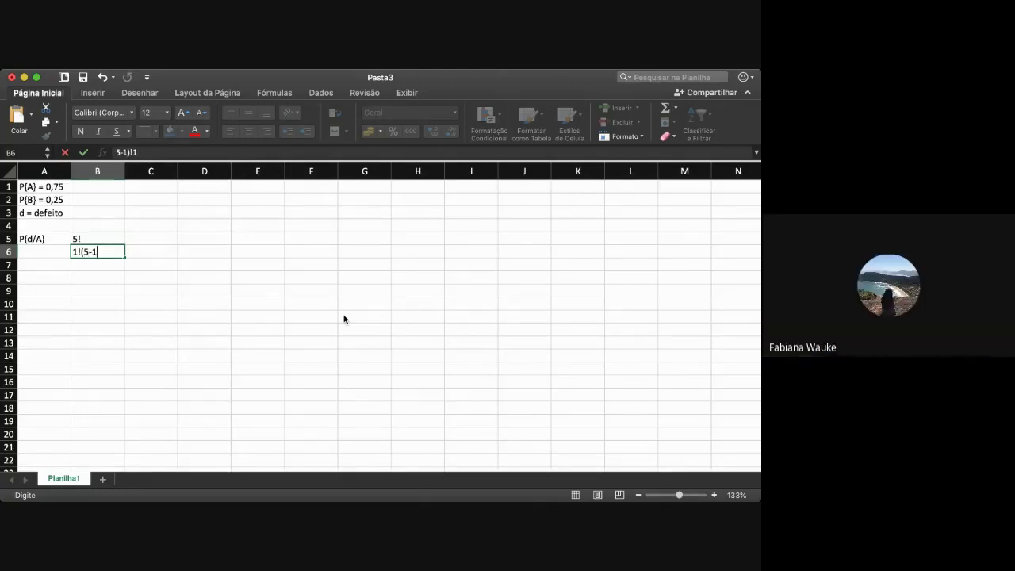
pyautogui.write(')!')
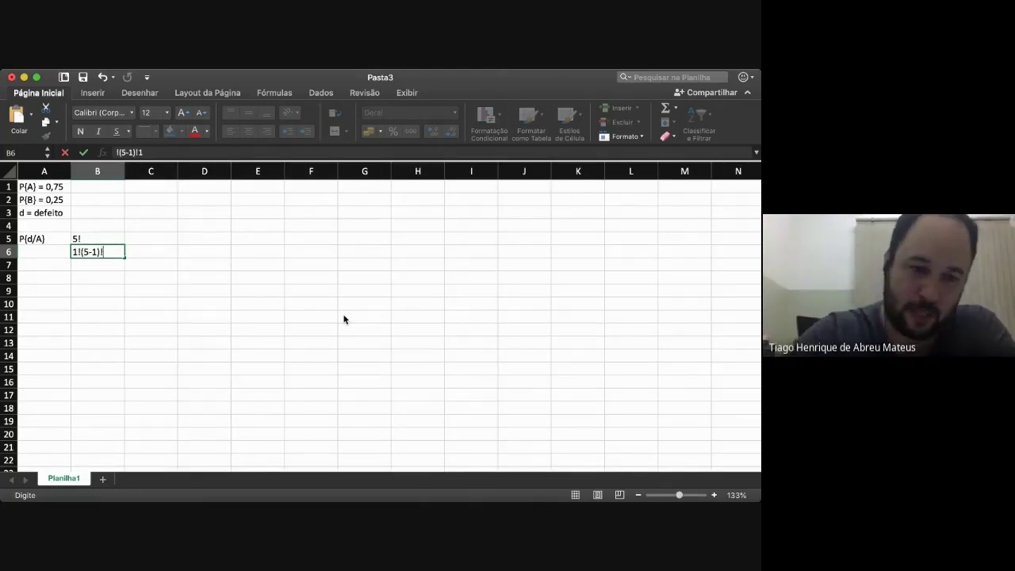
pyautogui.press('Tab')
pyautogui.press('Up')
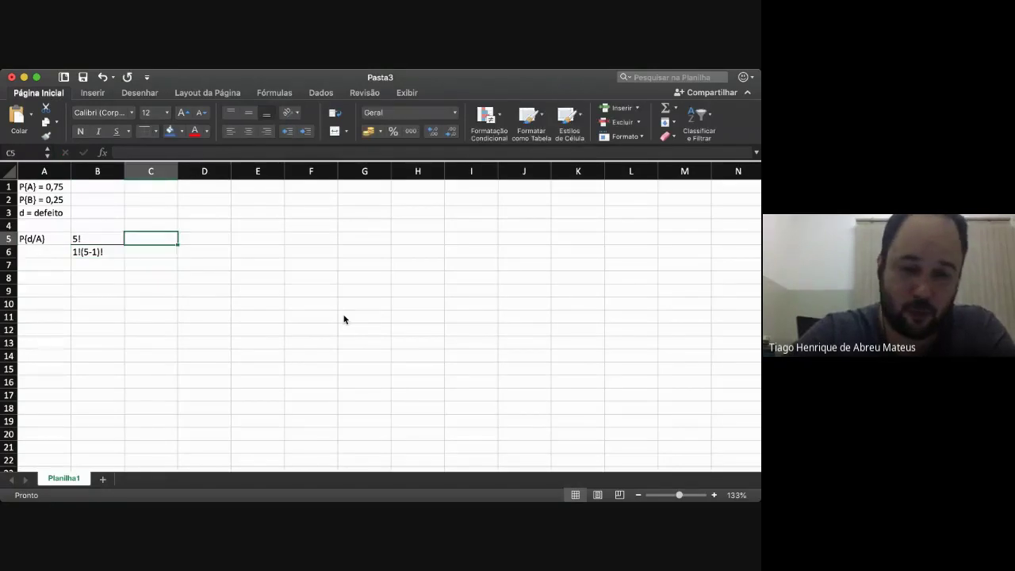
# Enter the defect probability factor "* 0,1^1" in C5, beside the fraction.
pyautogui.write('*')
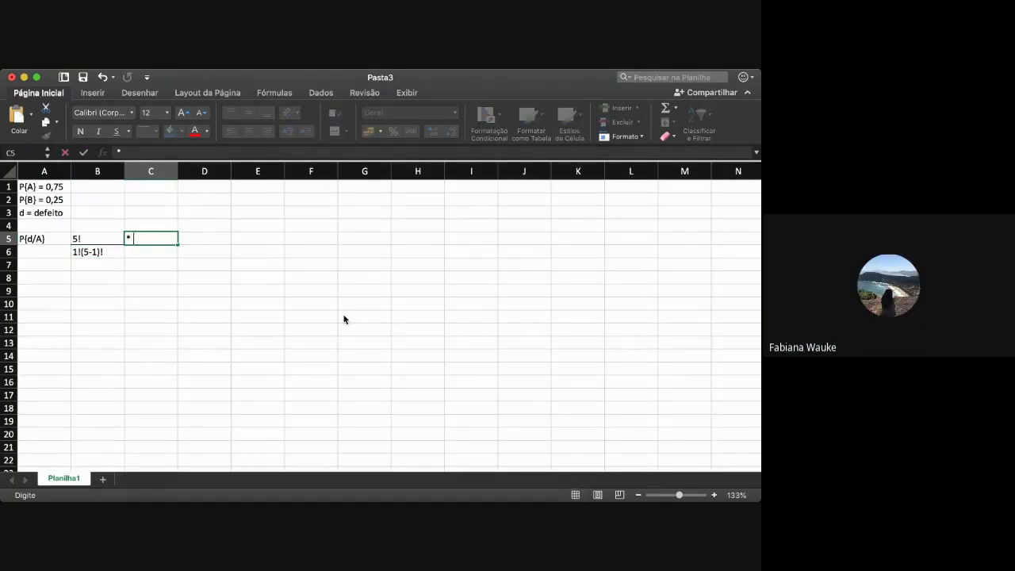
pyautogui.write(' P')
pyautogui.press('BackSpace')
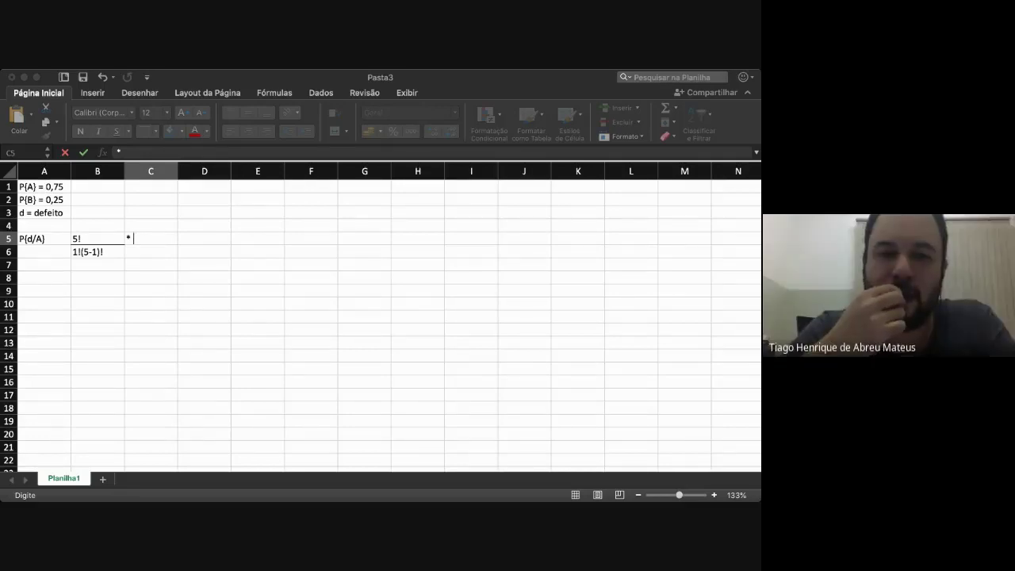
pyautogui.click(344, 319)
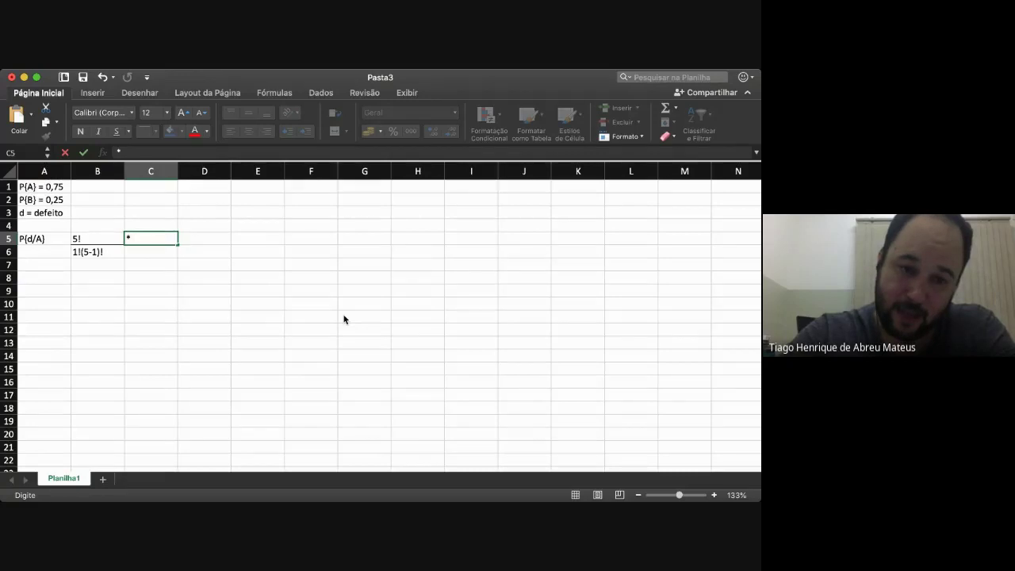
pyautogui.write('0,1^')
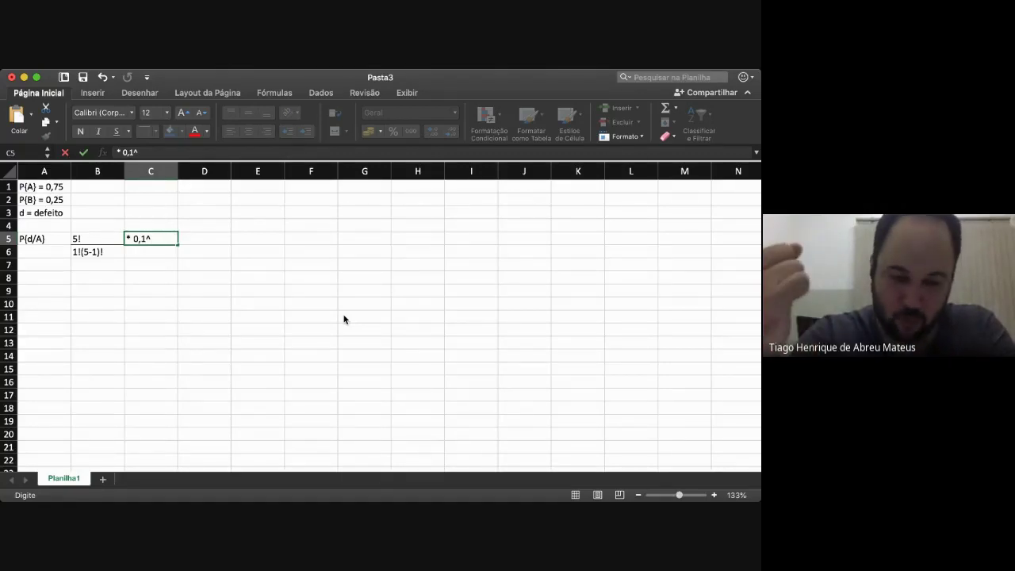
pyautogui.write('1')
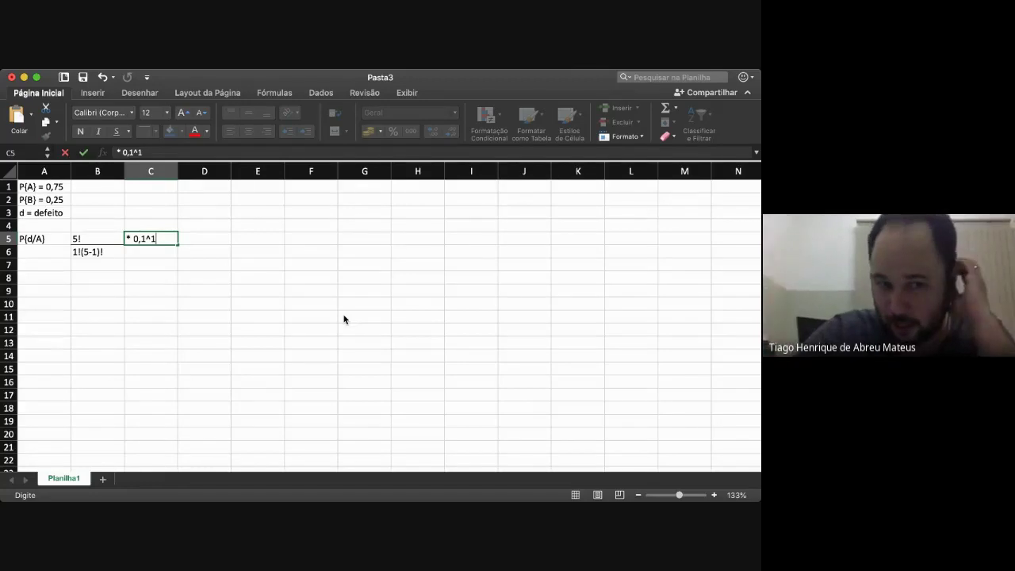
pyautogui.press('Return')
pyautogui.press('Up')
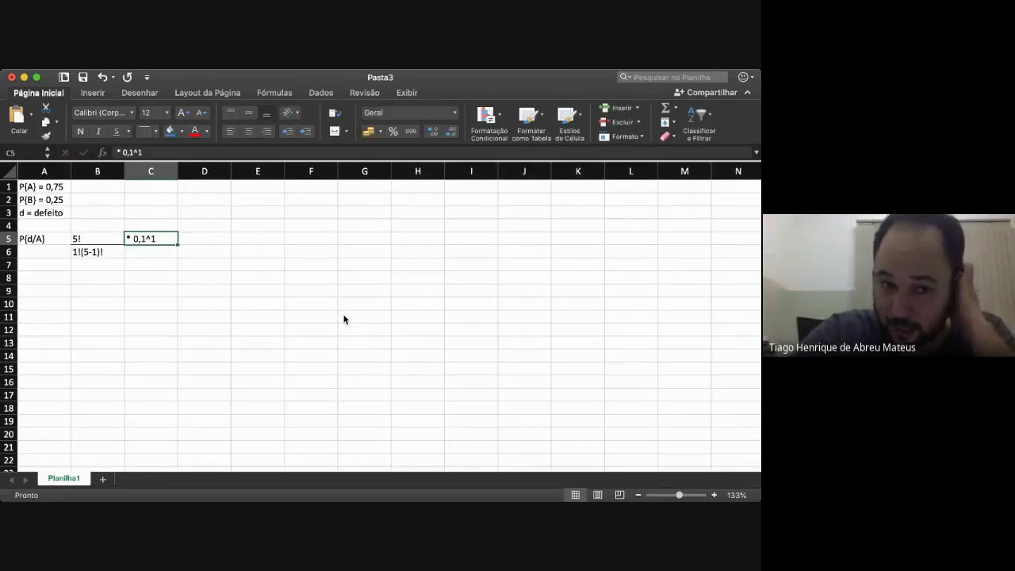
pyautogui.press('Right')
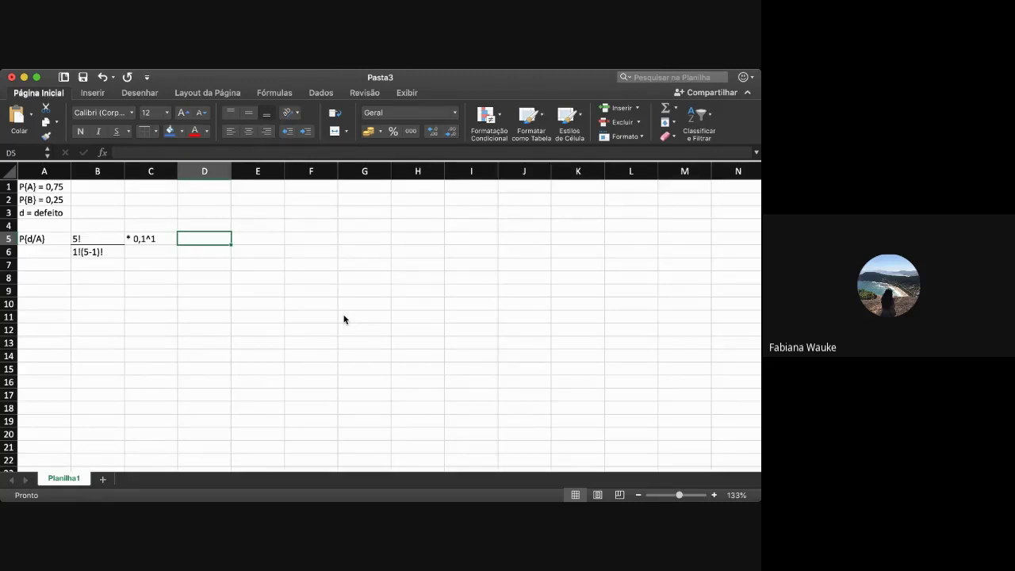
pyautogui.write('*')
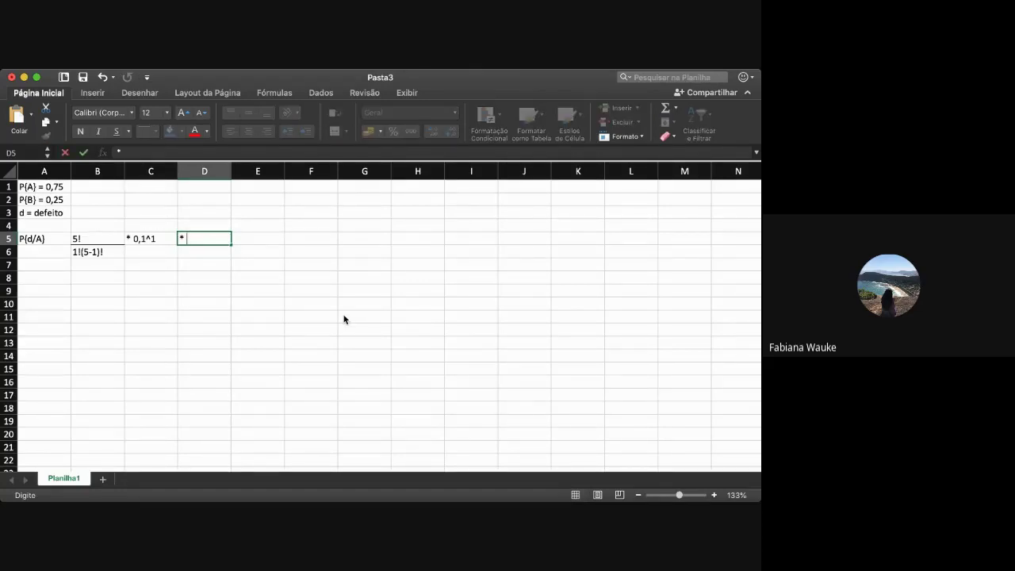
pyautogui.press('Escape')
pyautogui.press('Left')
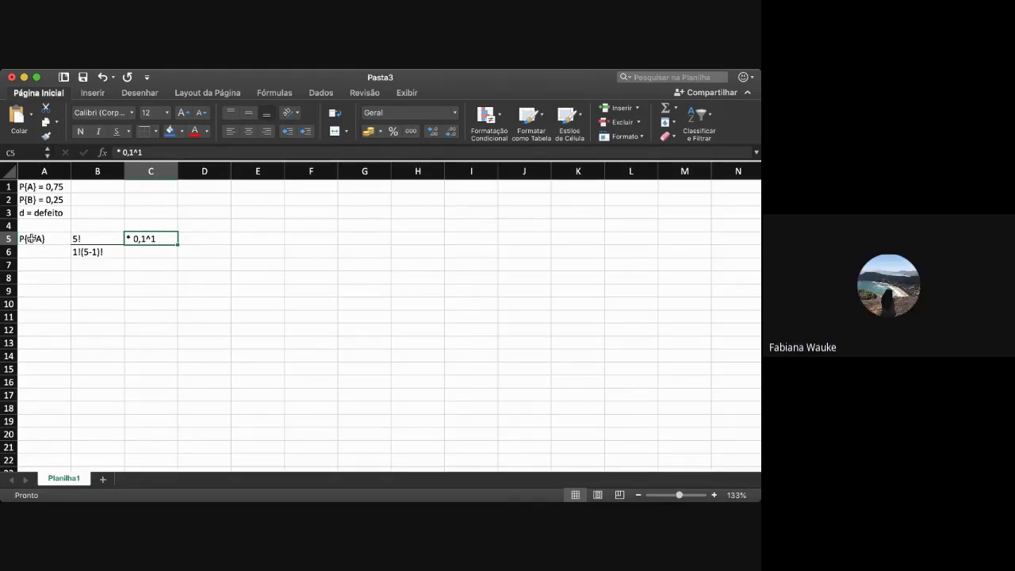
# Extend the expression in C5 with the non-defect factor so it reads "* 0,1^1* (1 - 0,01)".
pyautogui.doubleClick(167, 239)
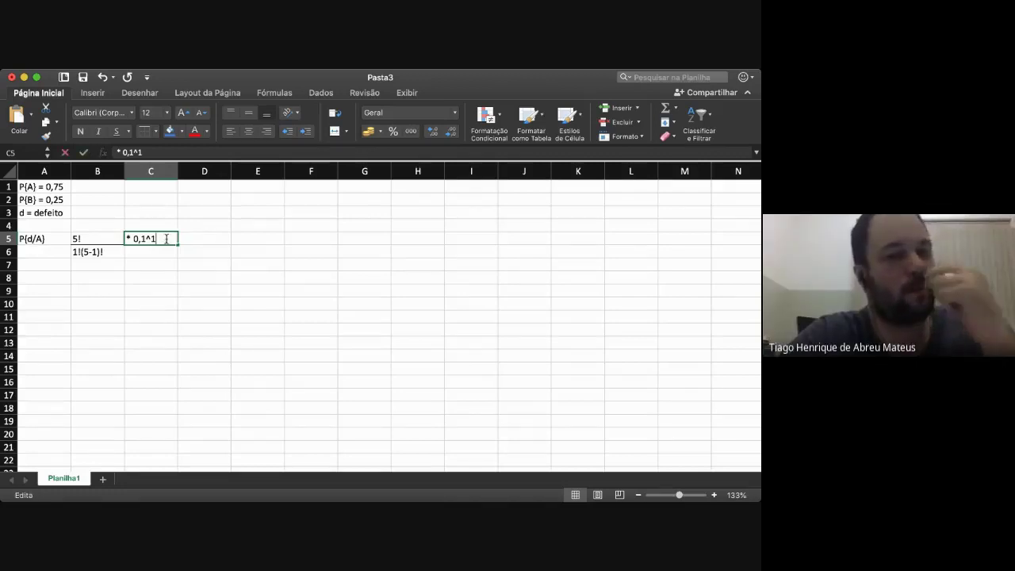
pyautogui.write('*')
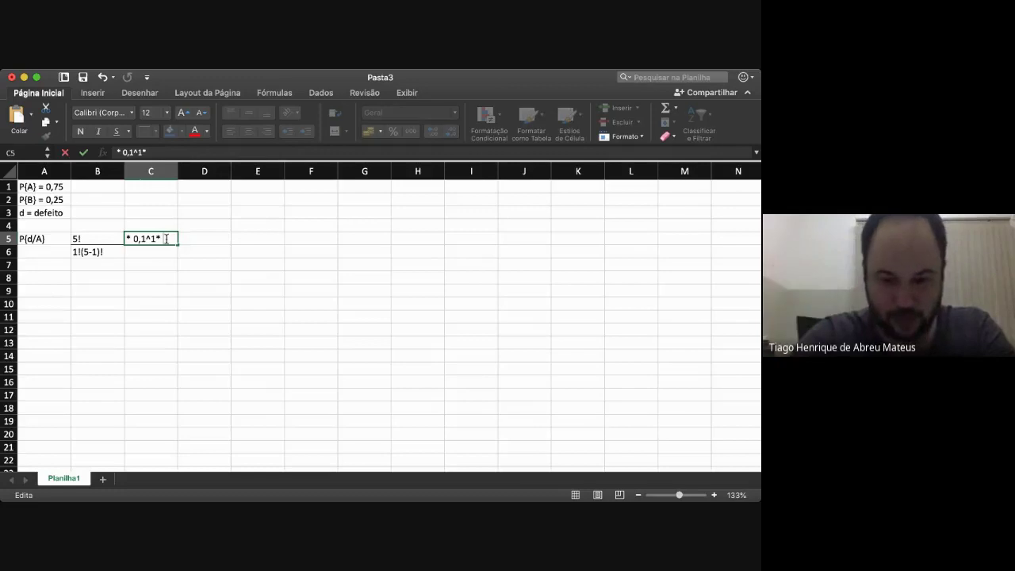
pyautogui.write(' (1,')
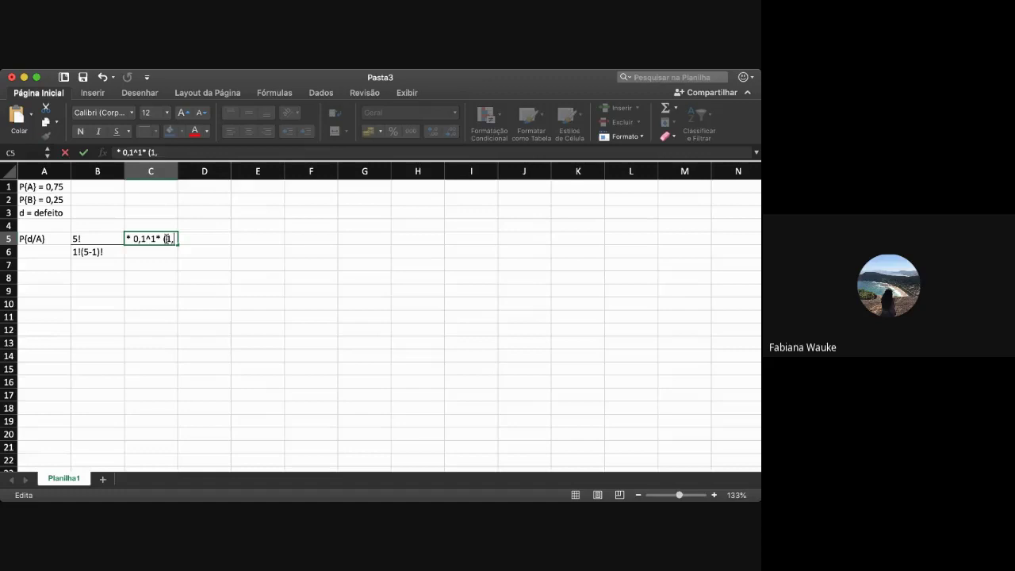
pyautogui.press('BackSpace')
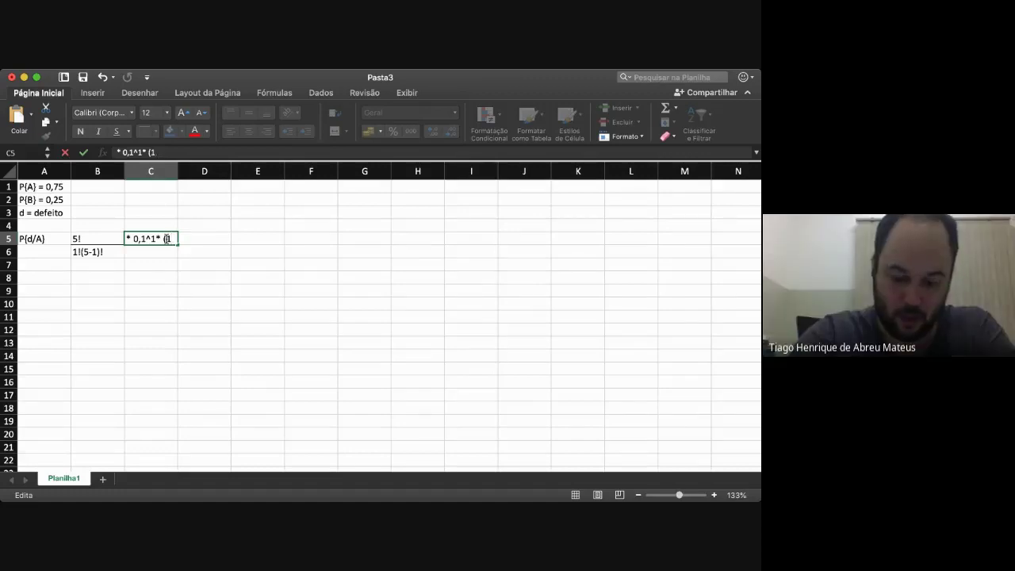
pyautogui.write('- 0,')
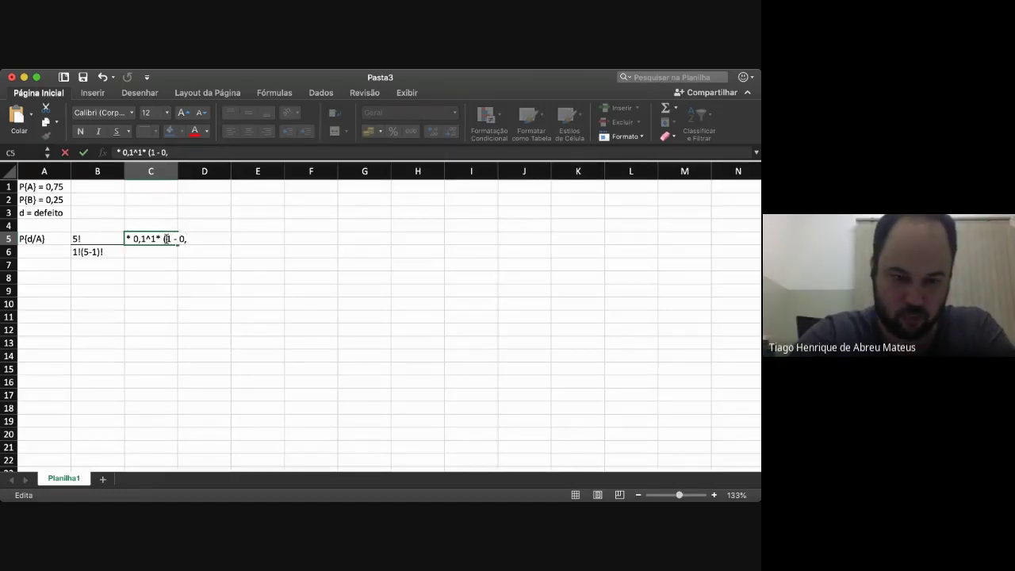
pyautogui.write('01')
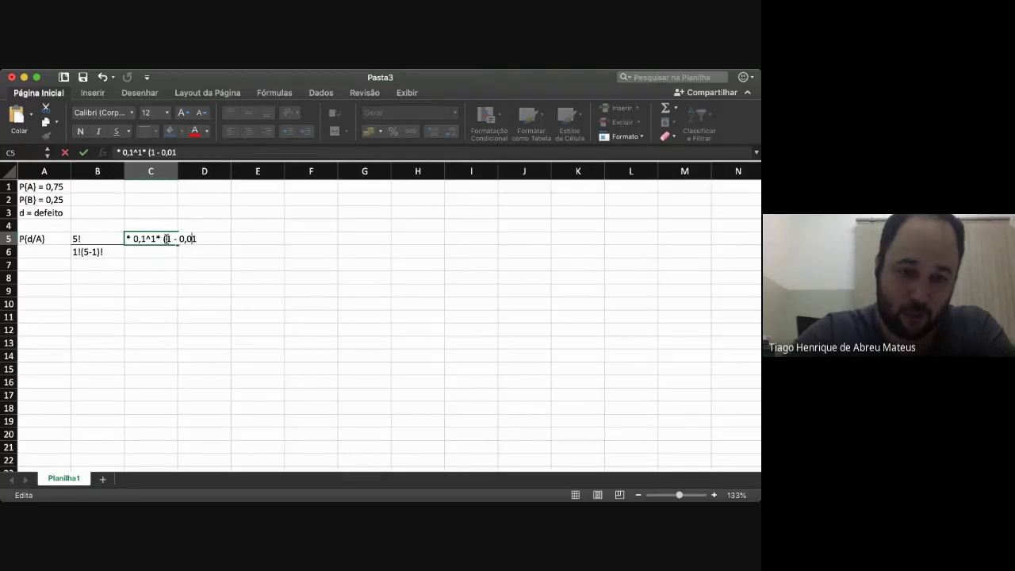
pyautogui.press('Return')
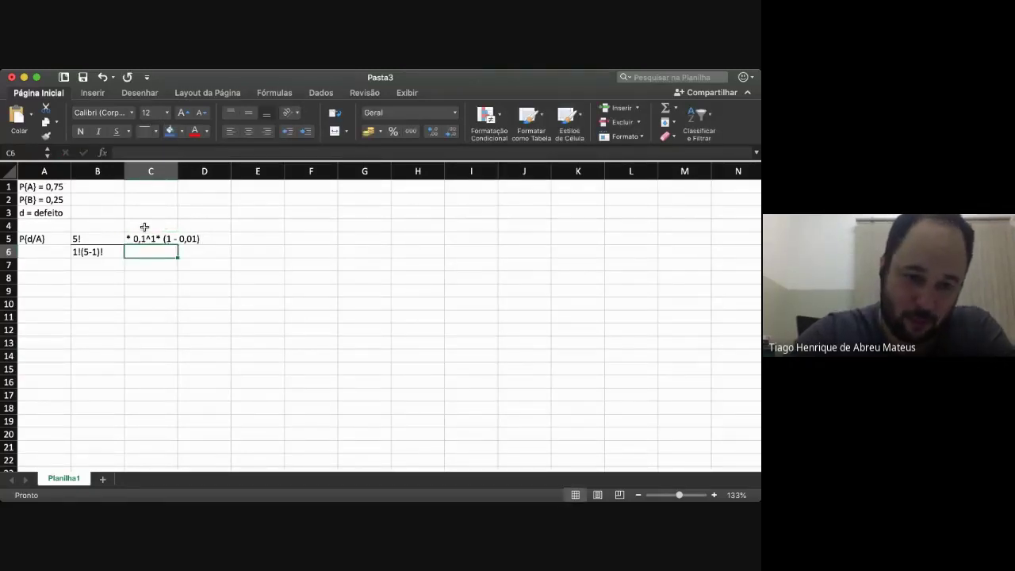
# Correct the defect factor in C5 to 0,01^1 and add the exponent 5, making "* 0,01^1* (1 - 0,01)^5".
pyautogui.doubleClick(141, 238)
pyautogui.write('01')
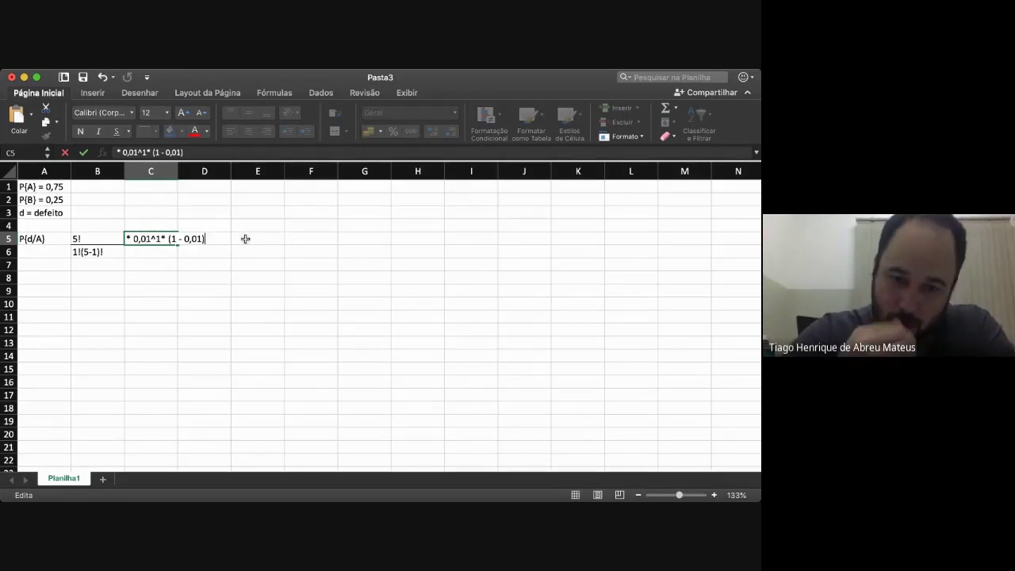
pyautogui.write('^5')
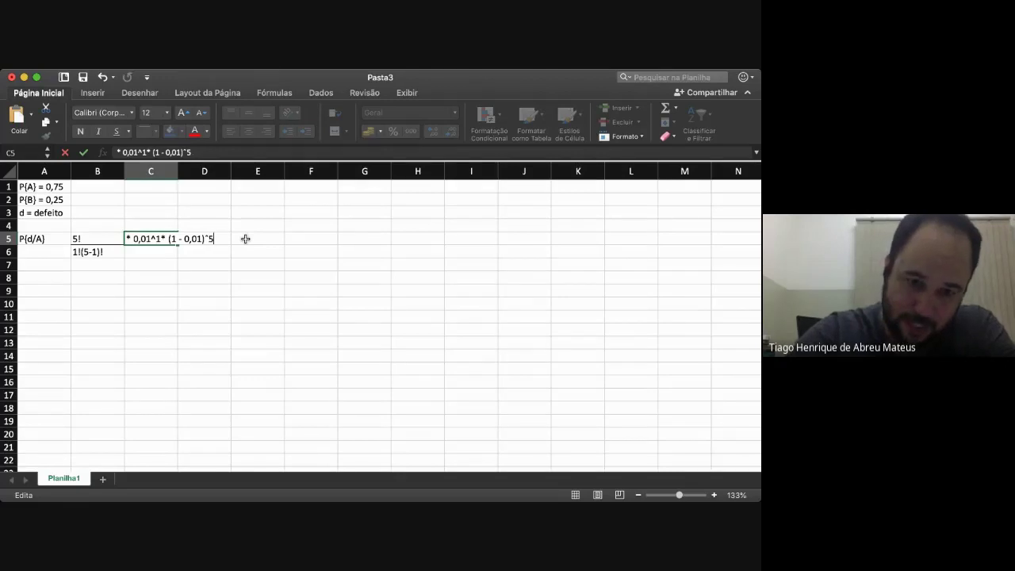
pyautogui.press('Return')
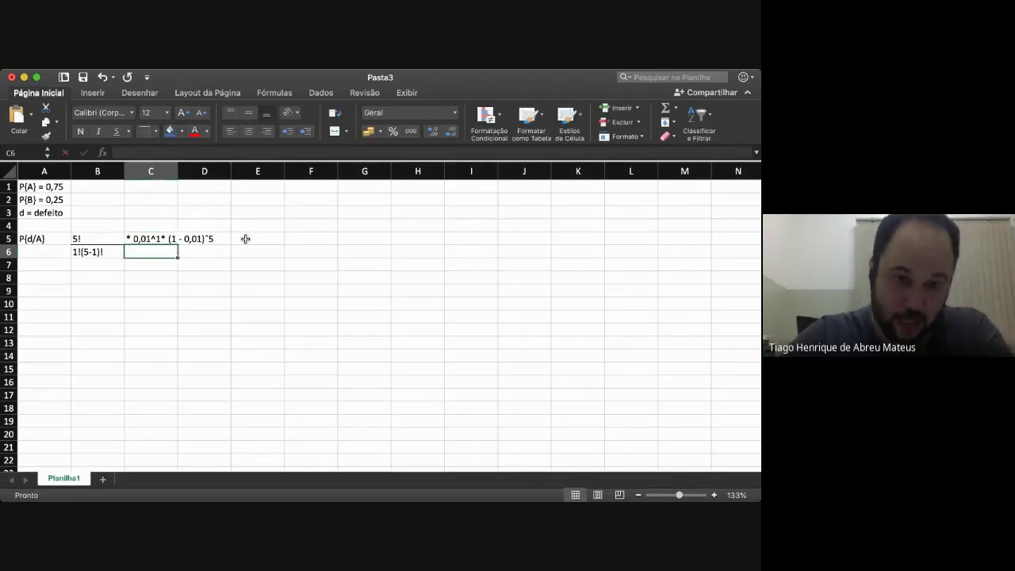
# Review the P(d/A) expression across row 5 and the denominator in B6, checking the exponents against the fraction.
pyautogui.press('Up')
pyautogui.press('Left')
pyautogui.press('Left')
pyautogui.press('Down')
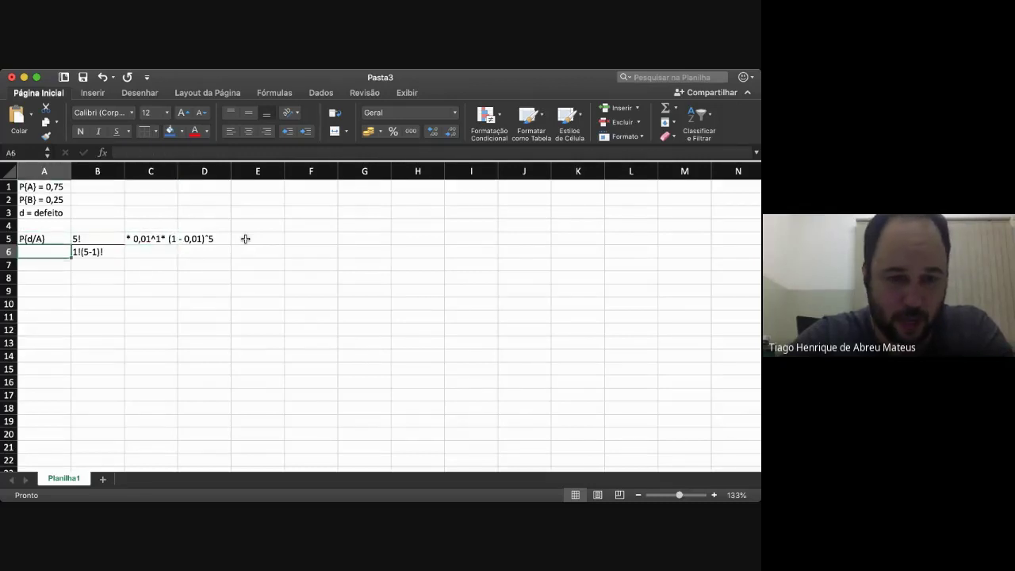
pyautogui.press('Up')
pyautogui.press('Right')
pyautogui.press('Down')
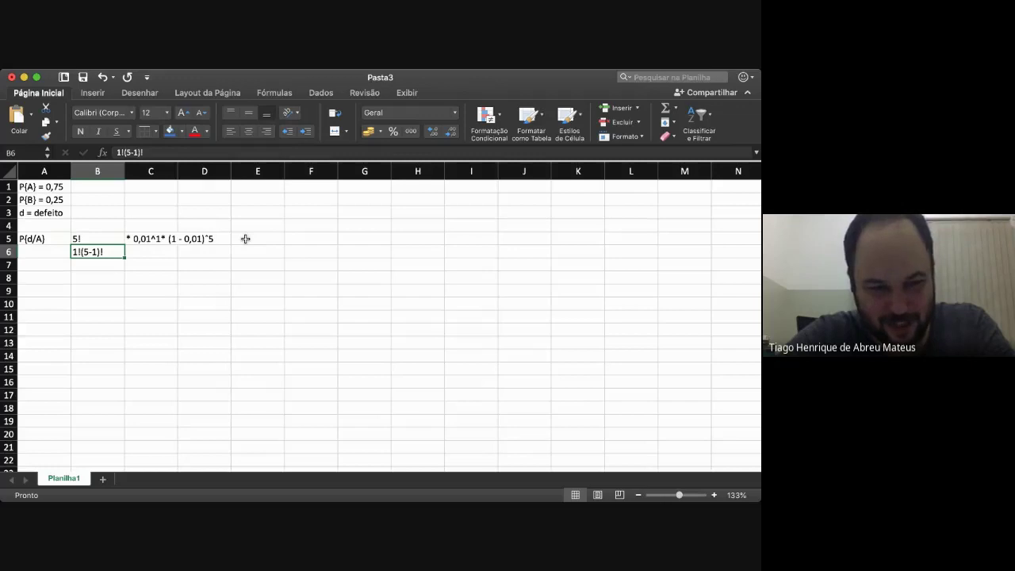
pyautogui.press('Up')
pyautogui.press('Right')
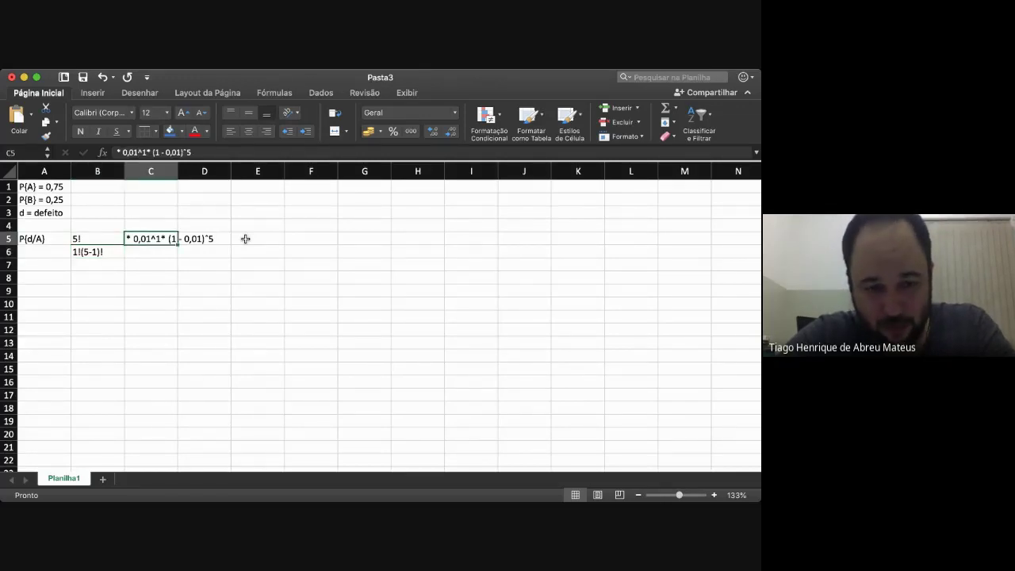
pyautogui.press('Right')
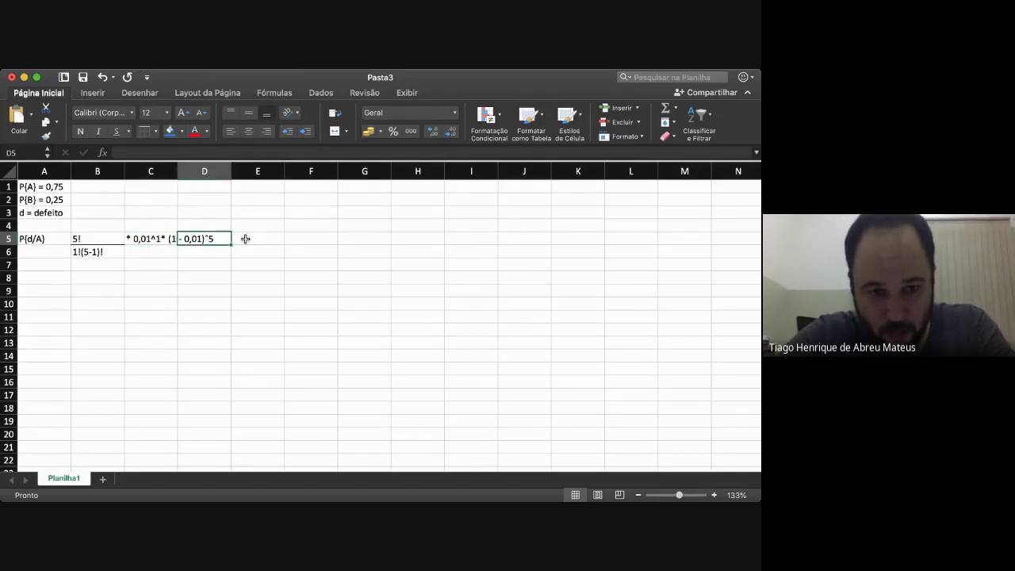
pyautogui.press('Left')
pyautogui.press('Right')
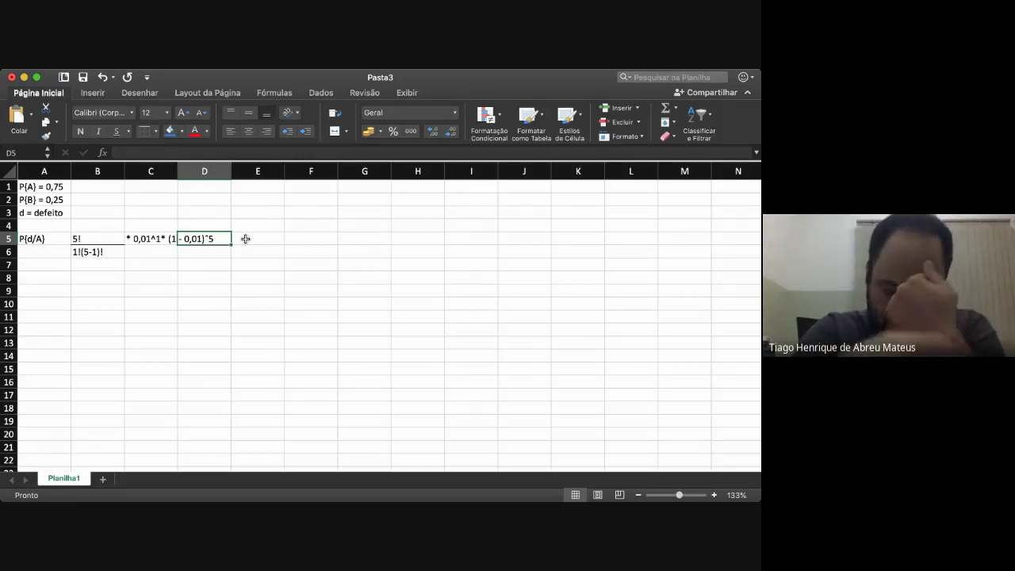
# Set the exponent of the non-defect factor (1 - 0,01) in C5 to 4.
pyautogui.click(172, 239)
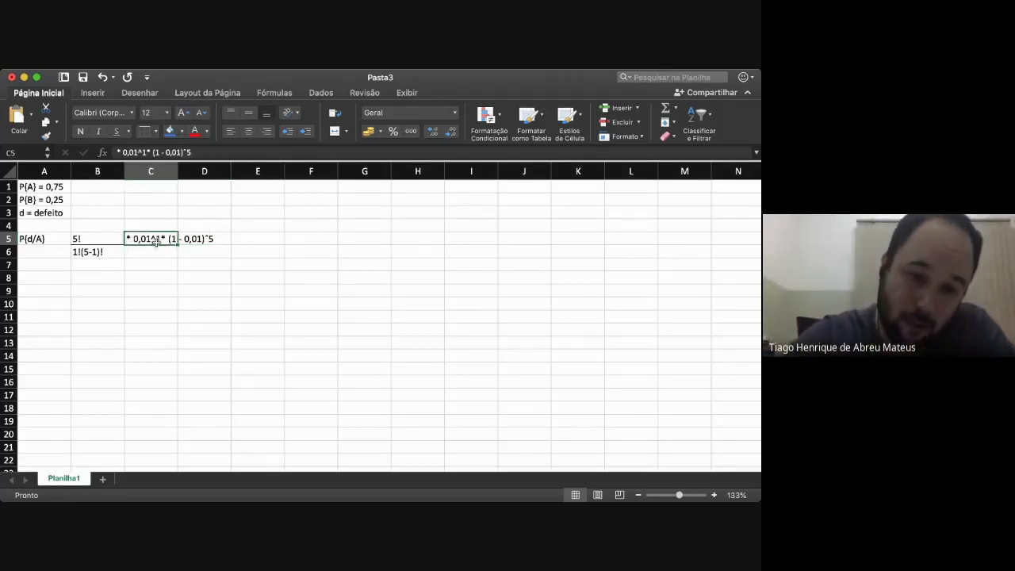
pyautogui.click(191, 152)
pyautogui.press('BackSpace')
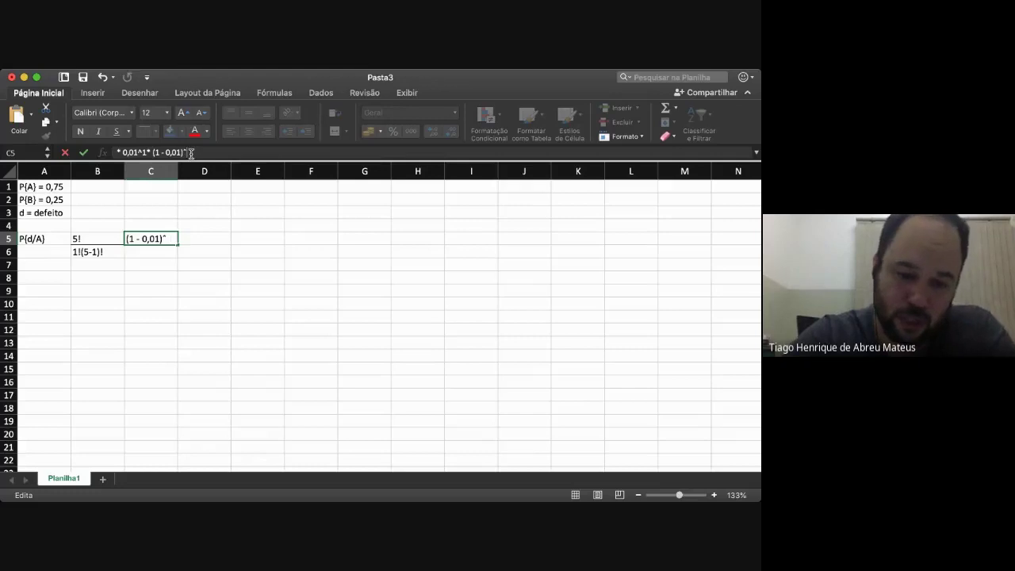
pyautogui.write('4')
pyautogui.press('Return')
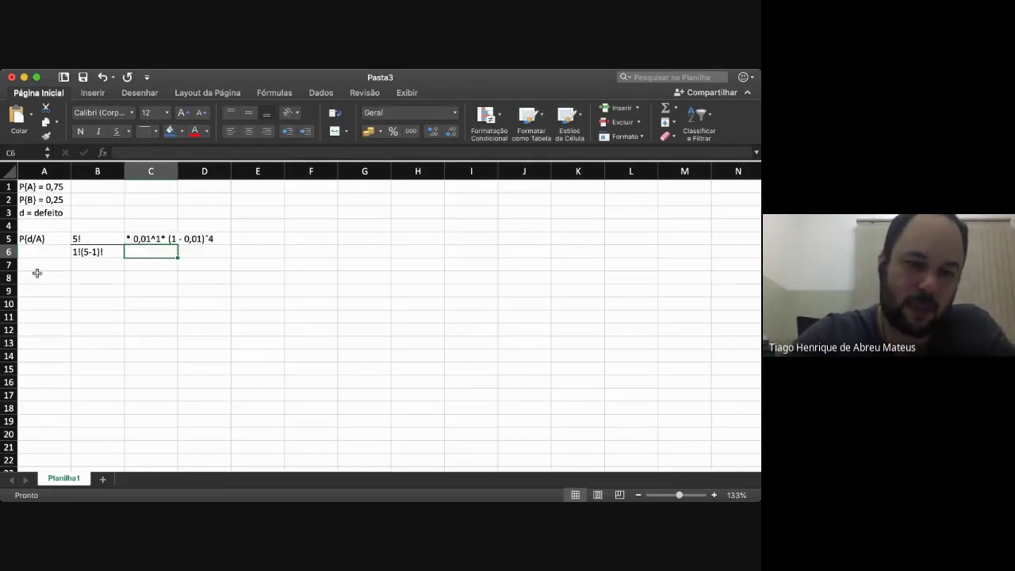
pyautogui.click(37, 274)
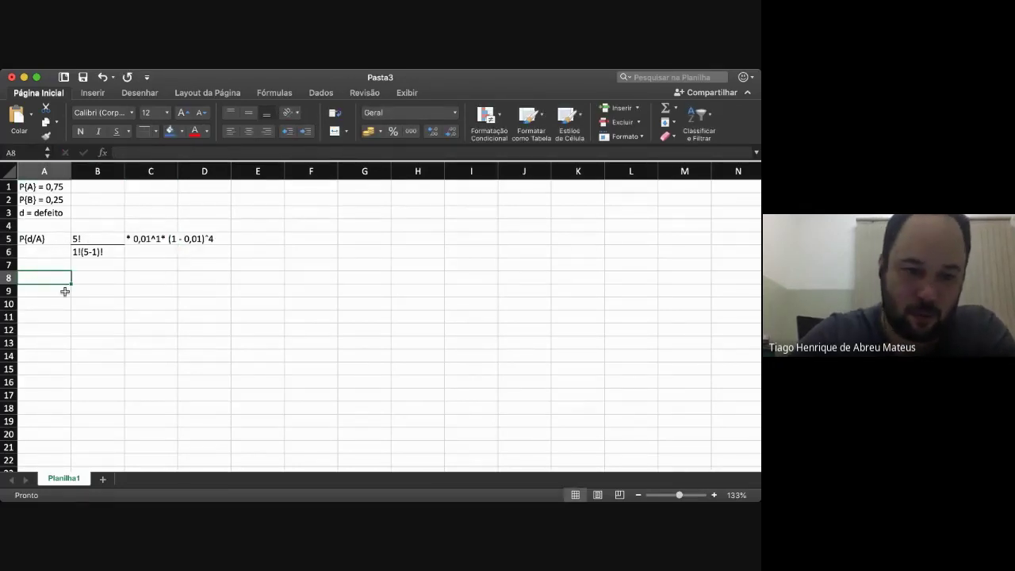
pyautogui.write('P(')
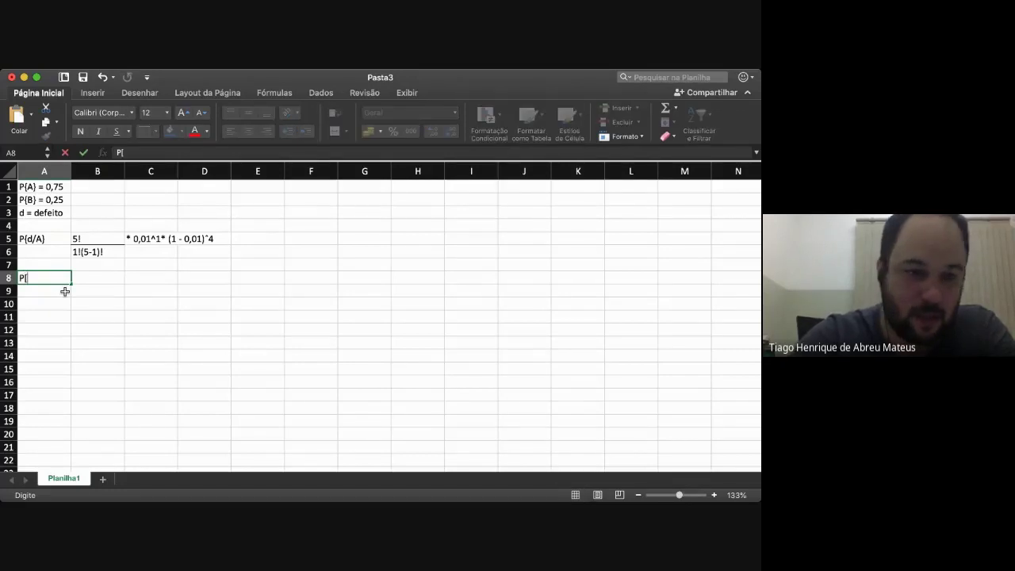
pyautogui.press('BackSpace')
# Copy the P(d/A) label from A5 into A8 and edit the copy to read P(d/B).
pyautogui.press('Up')
pyautogui.press('Up')
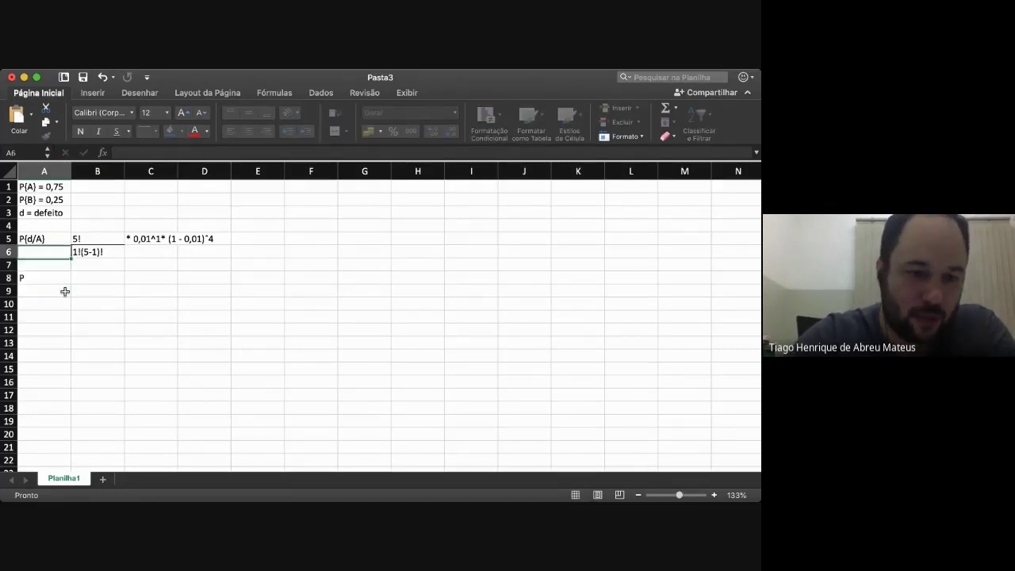
pyautogui.press('Up')
pyautogui.press('super+c')
pyautogui.click(65, 292)
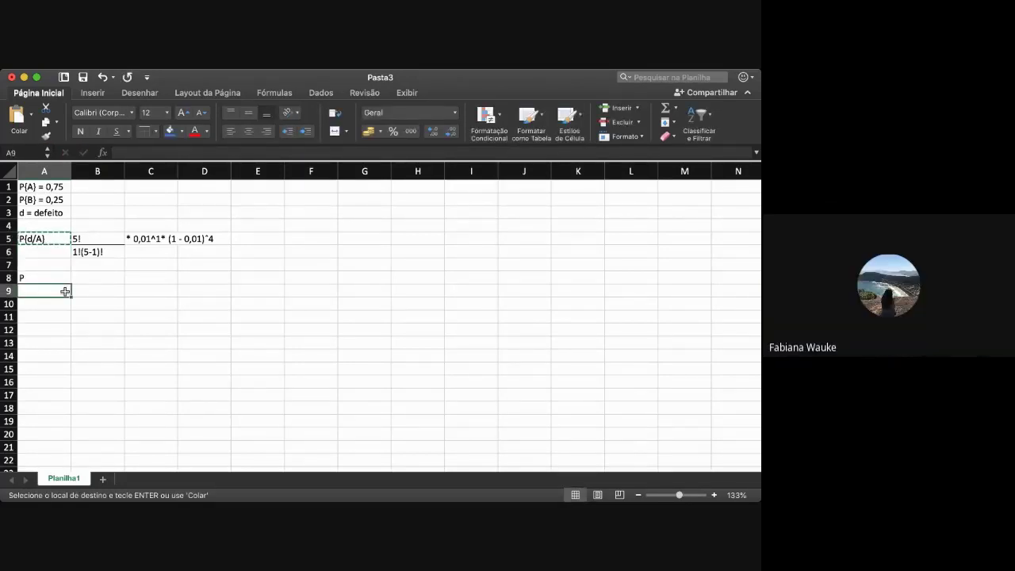
pyautogui.click(65, 279)
pyautogui.press('super+v')
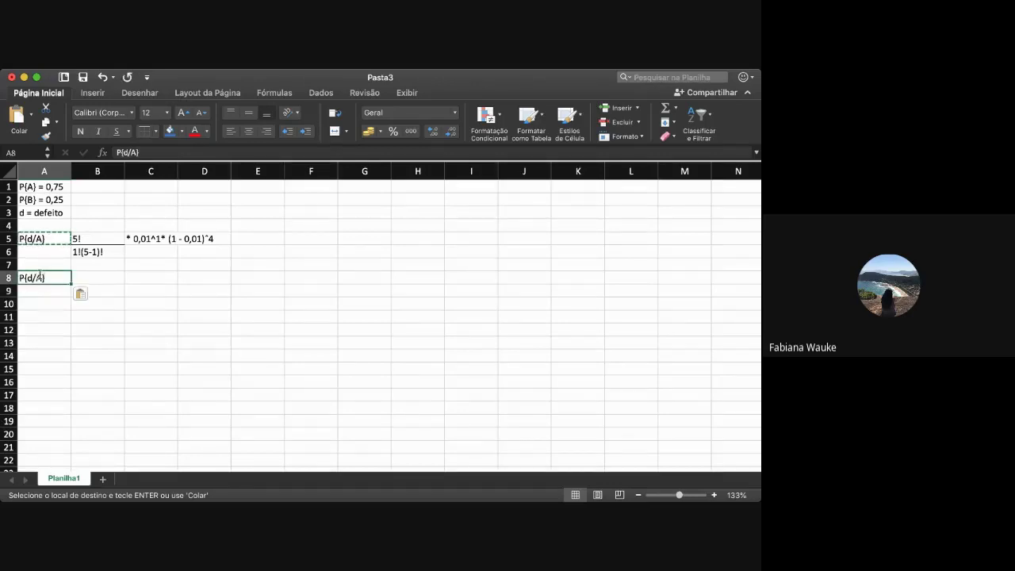
pyautogui.doubleClick(40, 276)
pyautogui.press('BackSpace')
pyautogui.write('B')
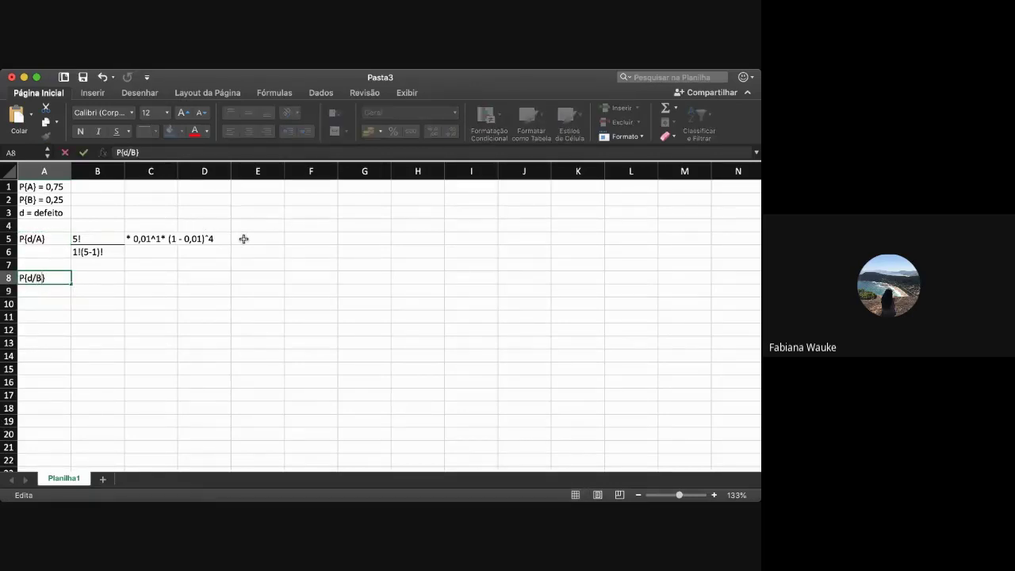
# Enter the P(d/A) result as =0,048 in E5, beside the expression.
pyautogui.click(244, 239)
pyautogui.write('=0,')
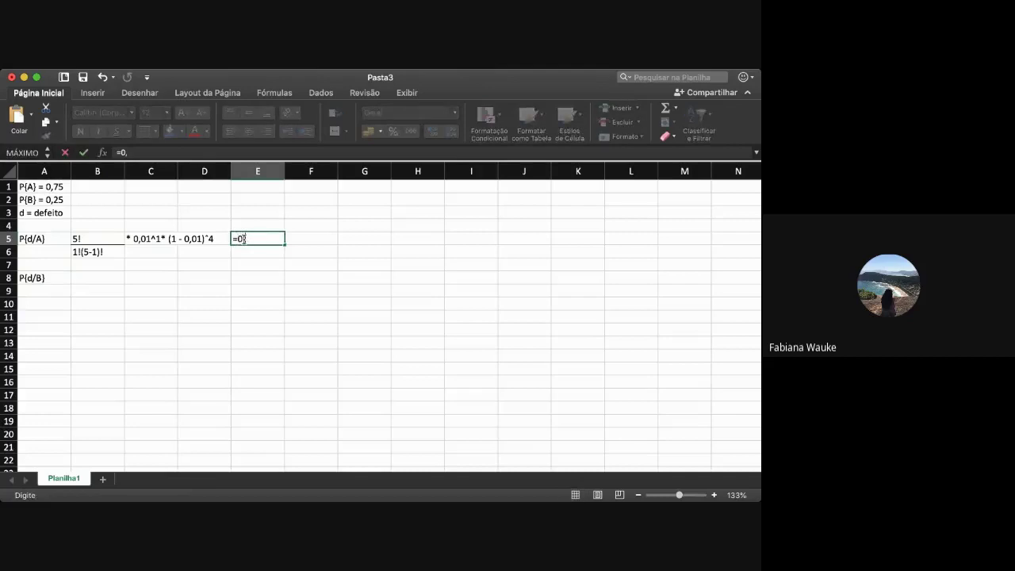
pyautogui.write('048')
pyautogui.press('Return')
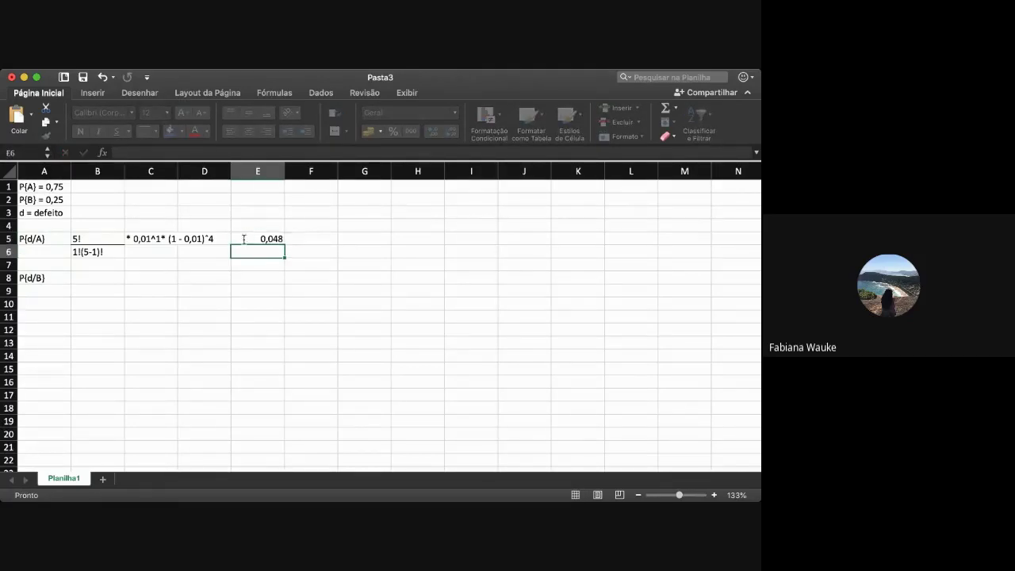
# Copy the binomial expression in B5:D6 to B8, beside the P(d/B) label.
pyautogui.moveTo(75, 239); pyautogui.dragTo(169, 255)
pyautogui.press('cmd+c')
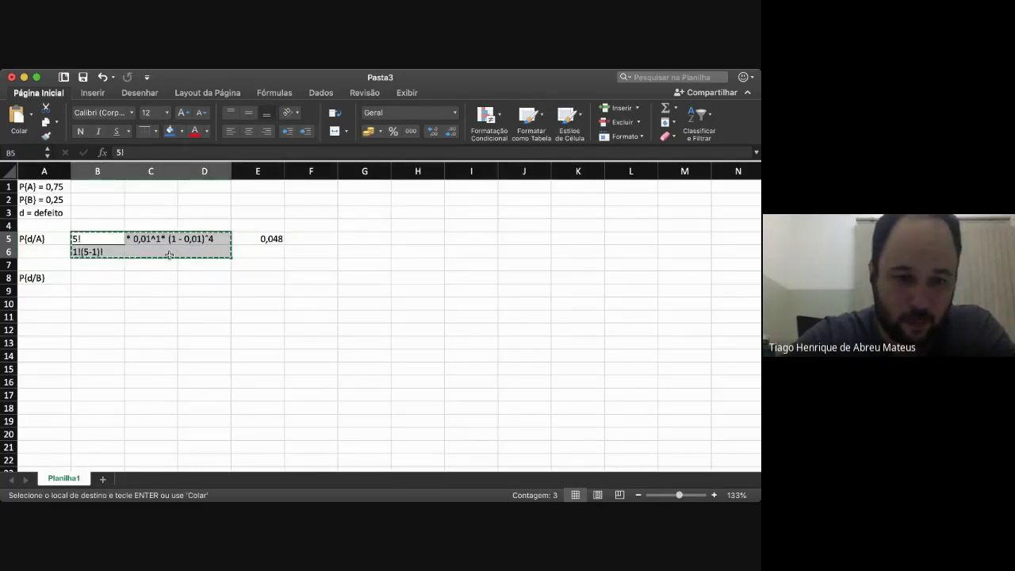
pyautogui.click(88, 278)
pyautogui.press('super+v')
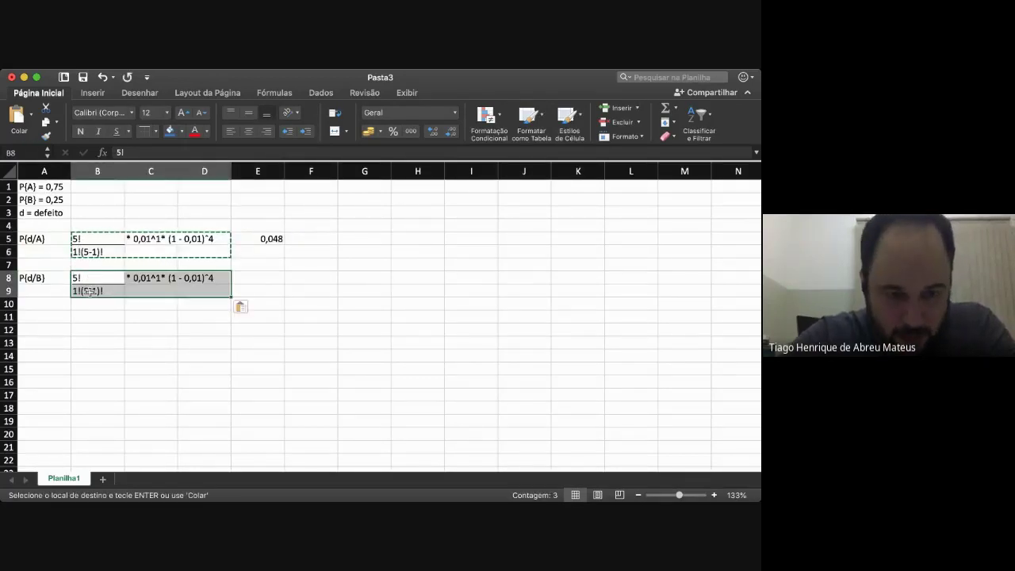
# Change both defect probabilities in C8 to 0,02 so the expression reads "* 0,02^1* (1 - 0,02)^4".
pyautogui.click(145, 278)
pyautogui.doubleClick(145, 278)
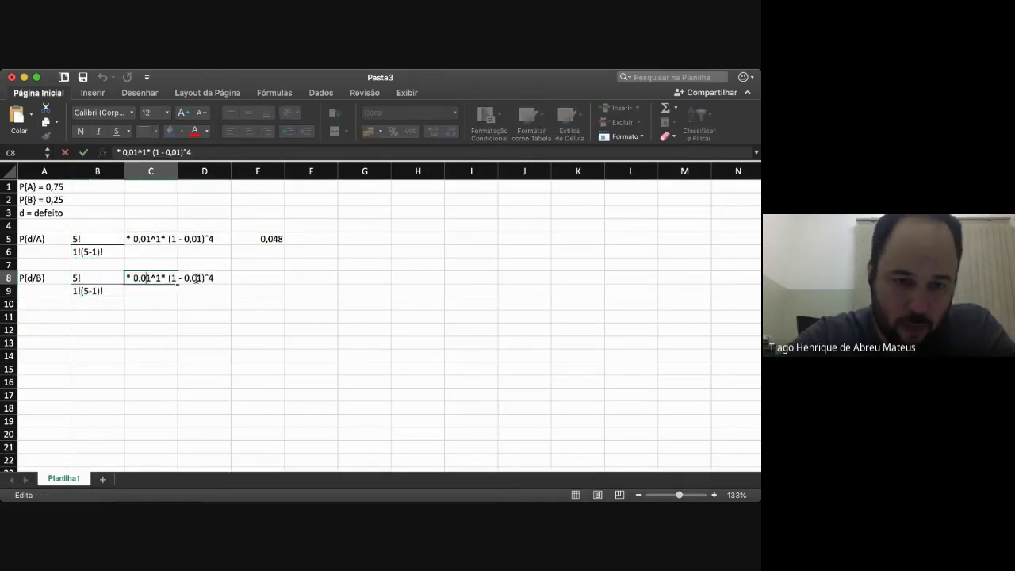
pyautogui.press('Delete')
pyautogui.write('2')
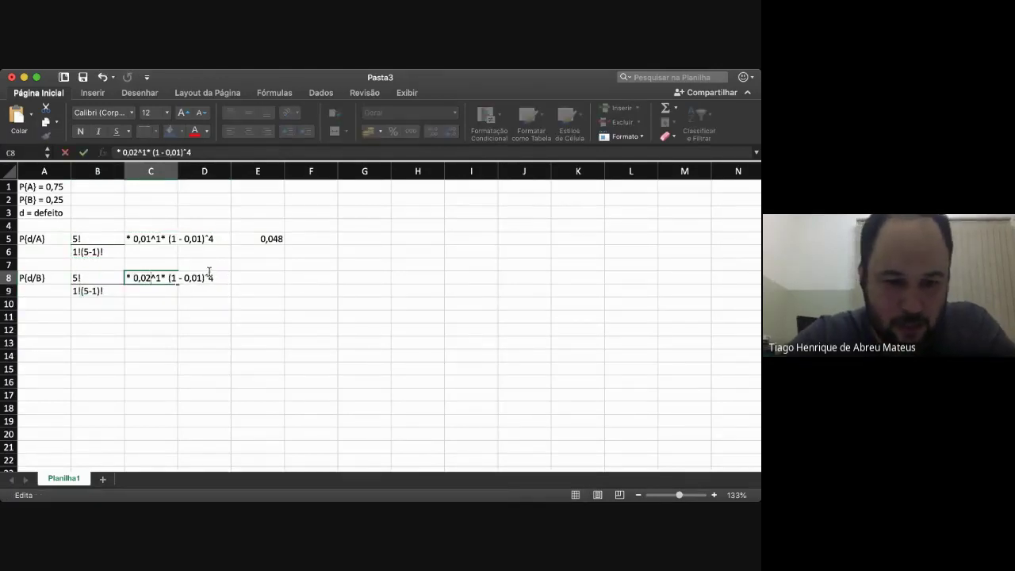
pyautogui.press('Right')
pyautogui.press('Right')
pyautogui.press('Right')
pyautogui.press('Right')
pyautogui.press('Right')
pyautogui.press('Right')
pyautogui.press('Right')
pyautogui.press('Right')
pyautogui.press('Right')
pyautogui.press('Right')
pyautogui.press('Right')
pyautogui.press('Right')
pyautogui.press('Right')
pyautogui.press('BackSpace')
pyautogui.write('2')
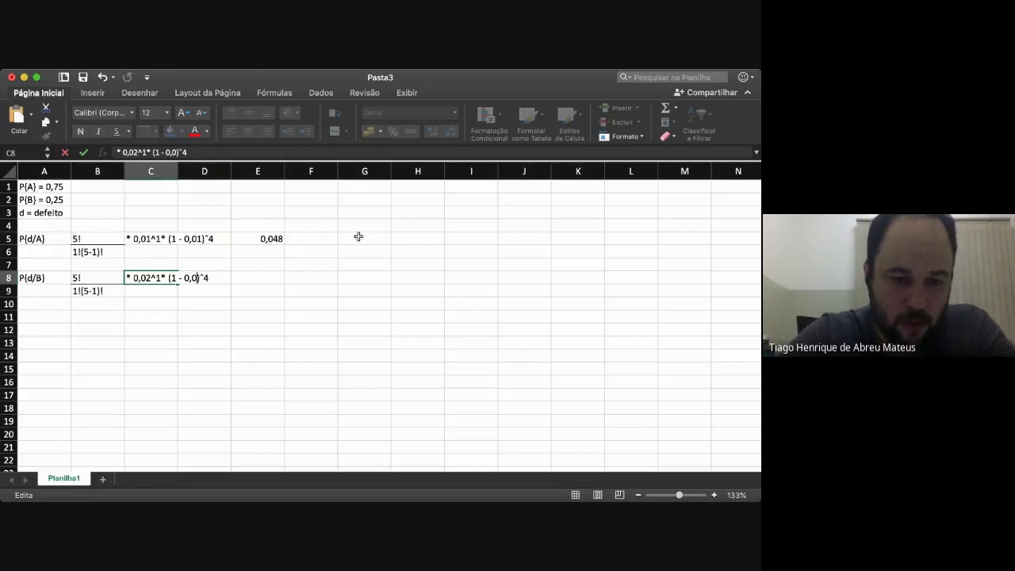
pyautogui.press('Return')
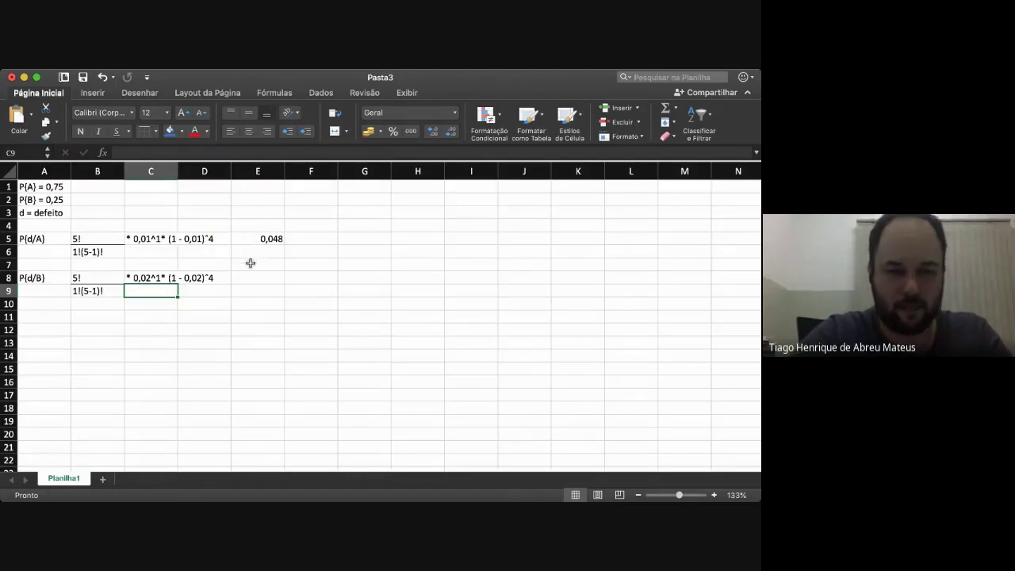
# Enter the P(d/B) result 0,092 in E8, beside its expression.
pyautogui.doubleClick(256, 239)
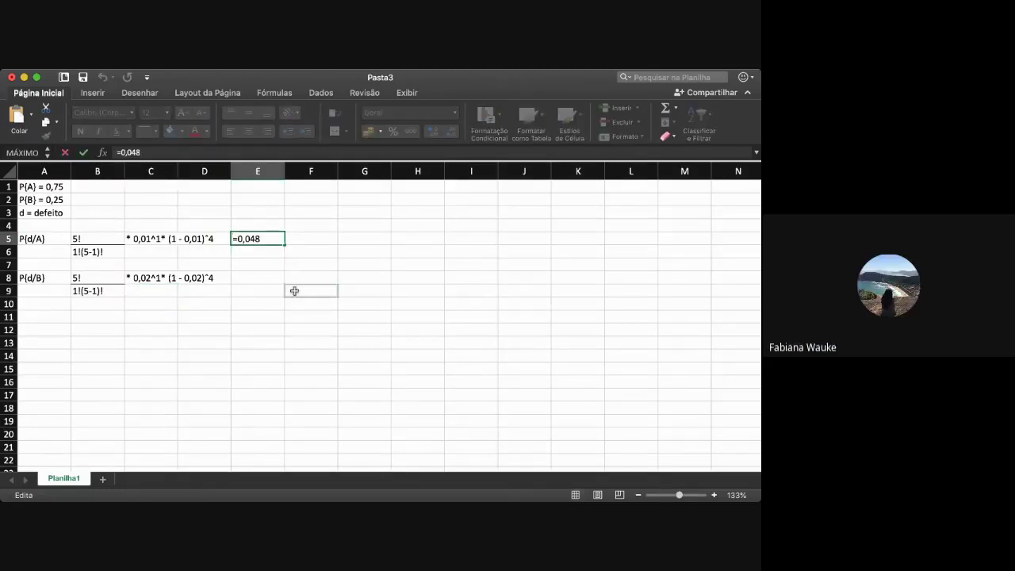
pyautogui.press('Escape')
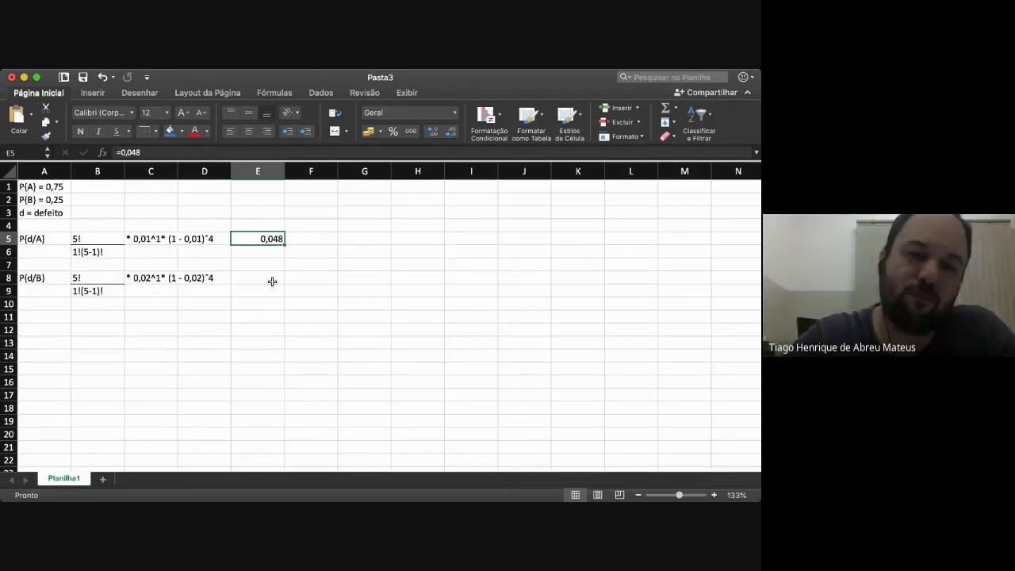
pyautogui.click(273, 282)
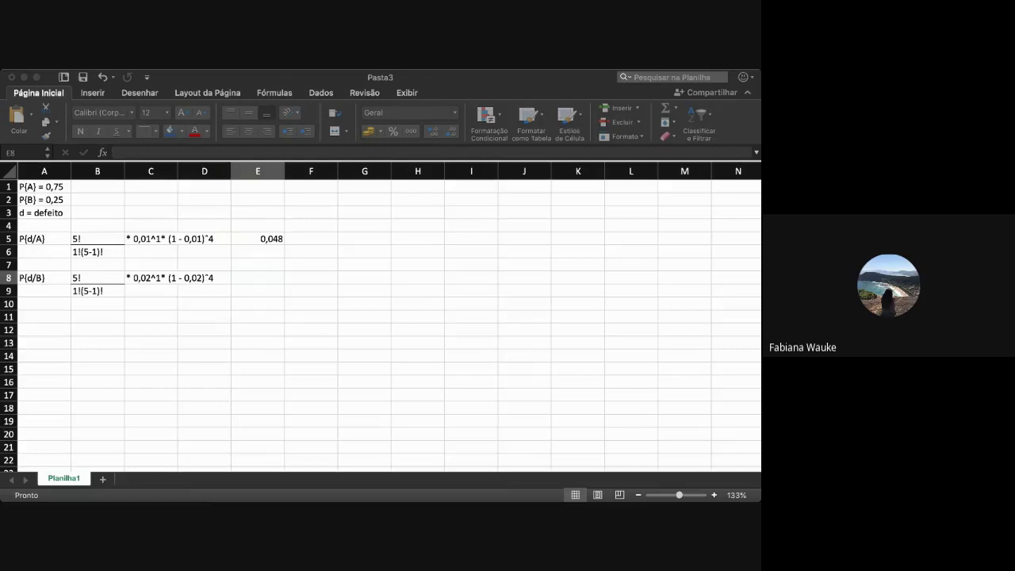
pyautogui.click(273, 282)
pyautogui.write('0')
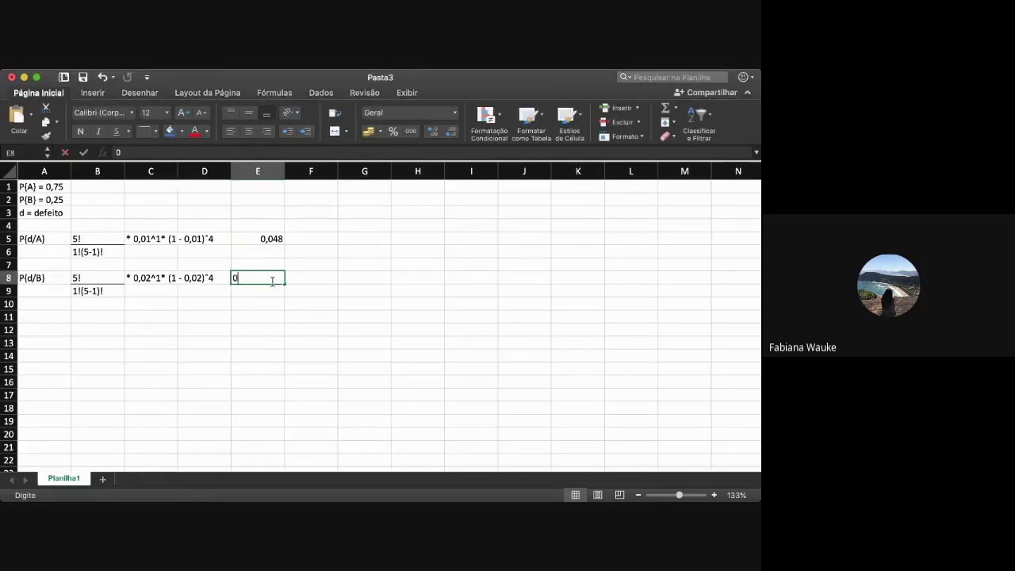
pyautogui.write(',092')
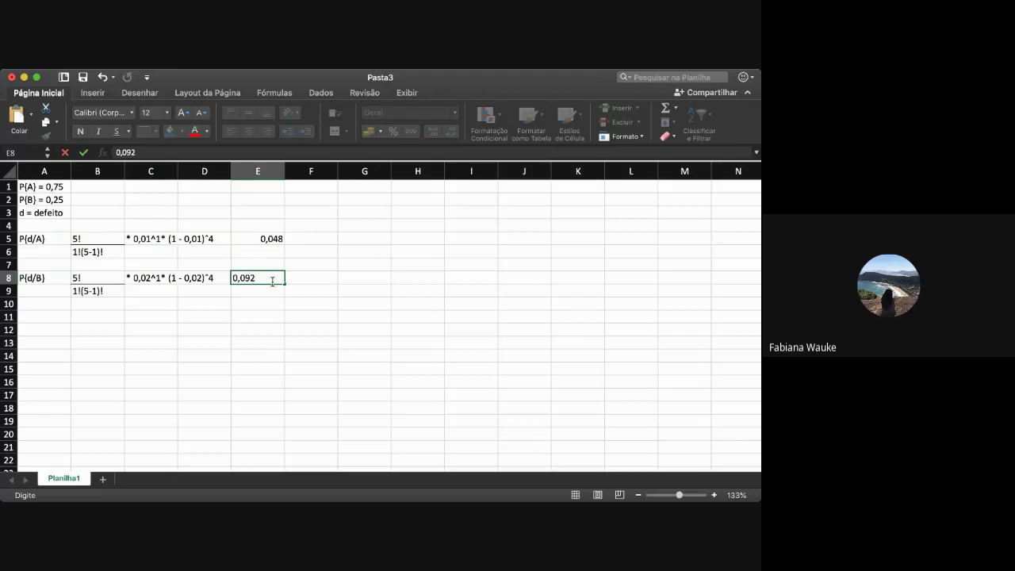
pyautogui.press('Return')
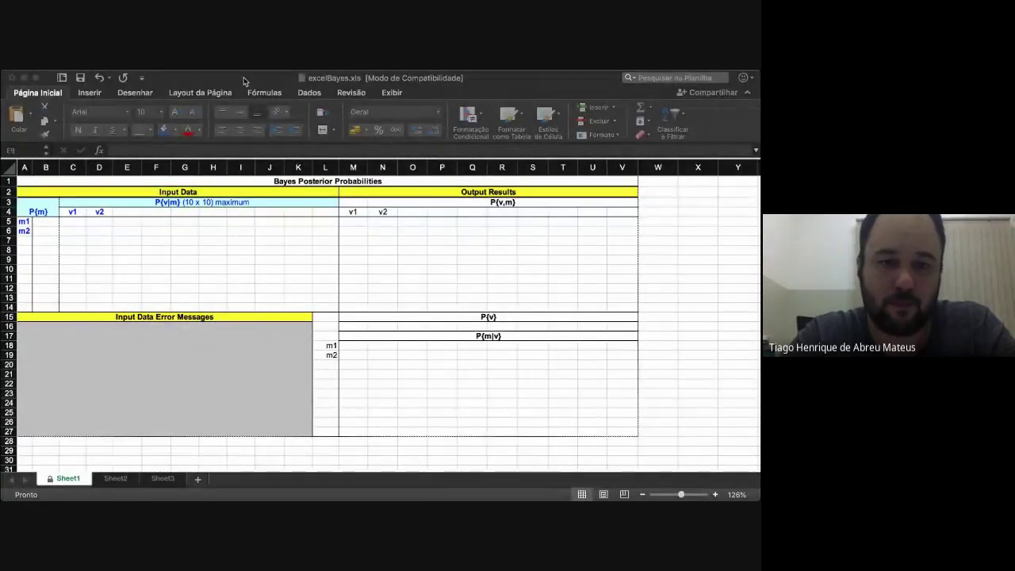
# Switch to the excelBayes.xls workbook, rename the input rows m1 and m2 as A and B, and select A's P{m} cell.
pyautogui.click(699, 373)
pyautogui.click(24, 222)
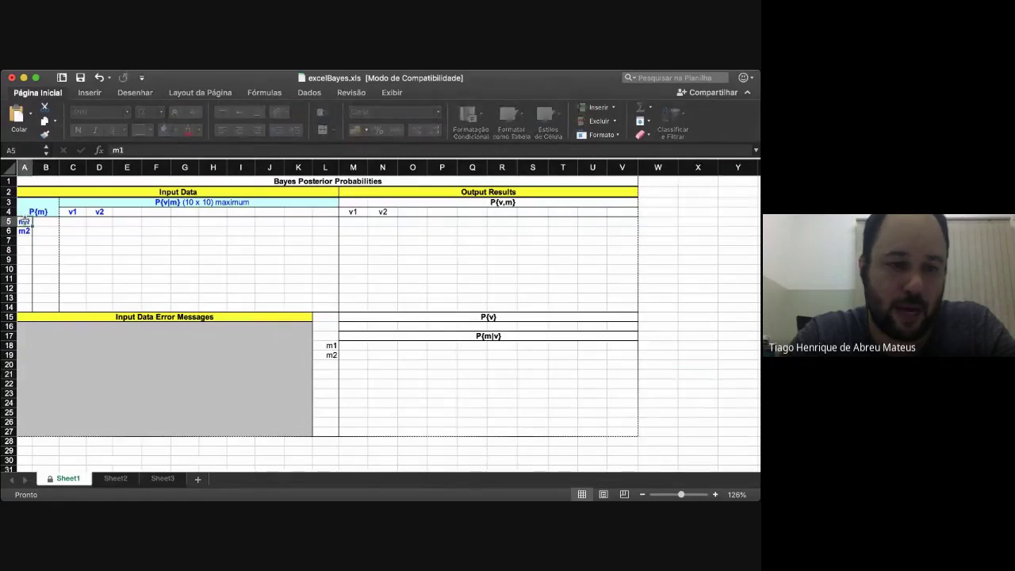
pyautogui.write('A')
pyautogui.press('Return')
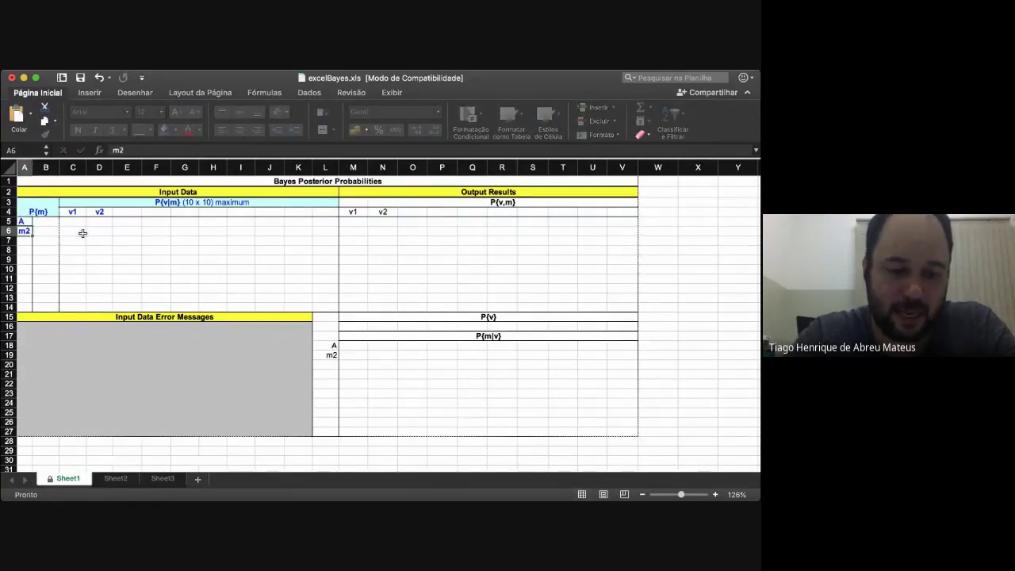
pyautogui.write('B')
pyautogui.press('BackSpace')
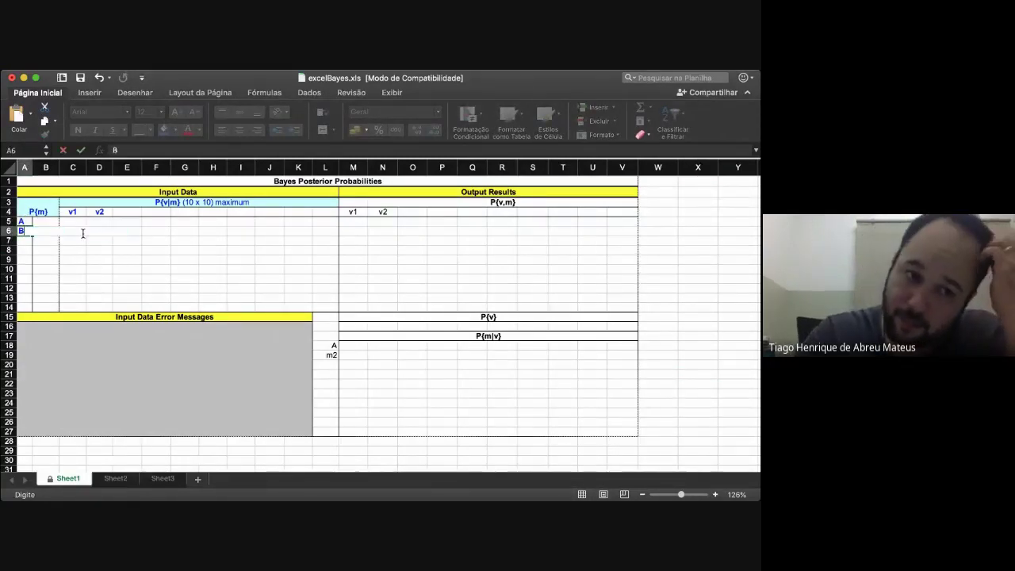
pyautogui.press('Return')
pyautogui.press('Up')
pyautogui.press('Up')
pyautogui.press('Right')
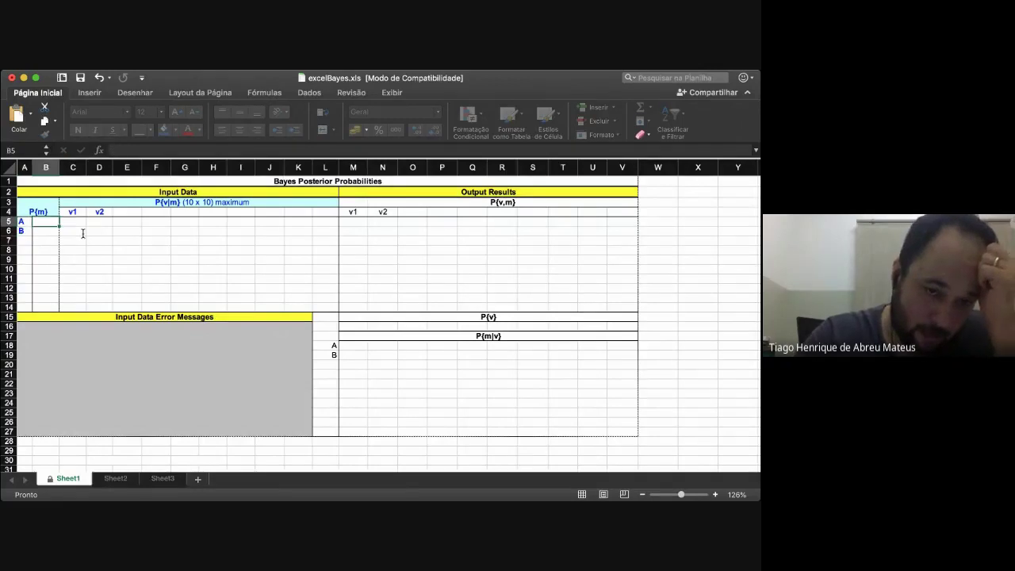
# Enter the prior probabilities P{m}: 0,75 for A and 0,25 for B.
pyautogui.write('0,75')
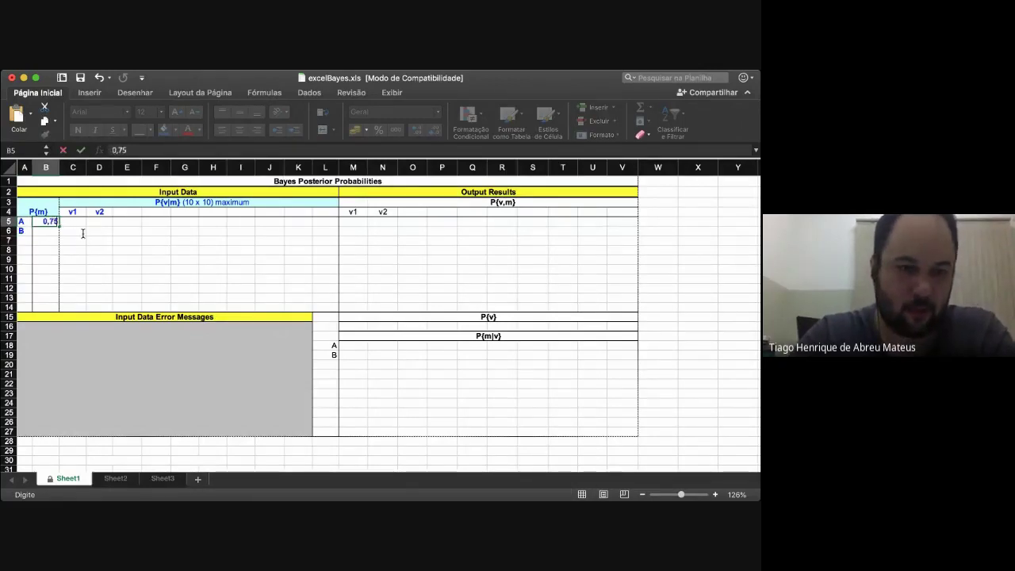
pyautogui.press('Return')
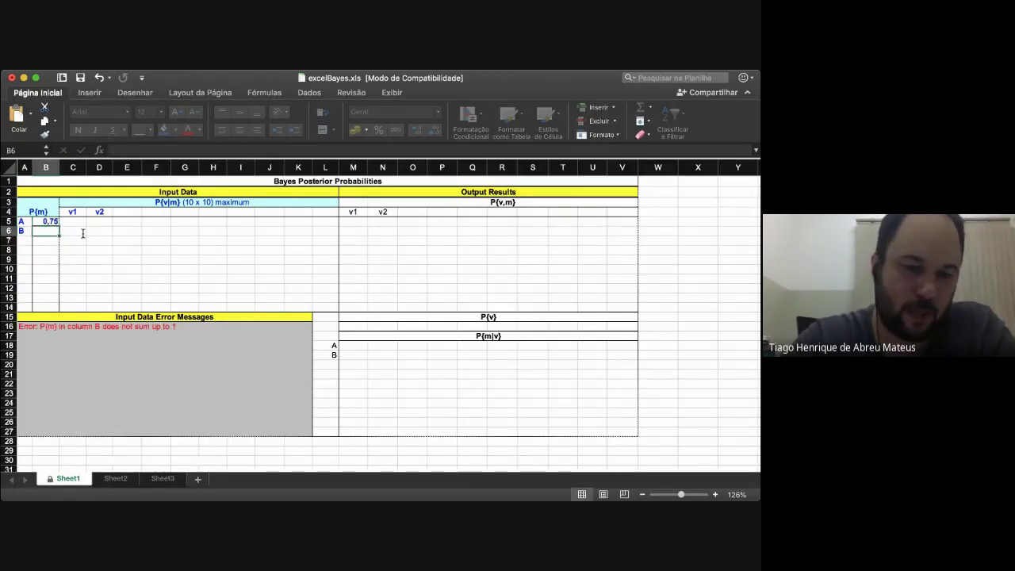
pyautogui.write('0,')
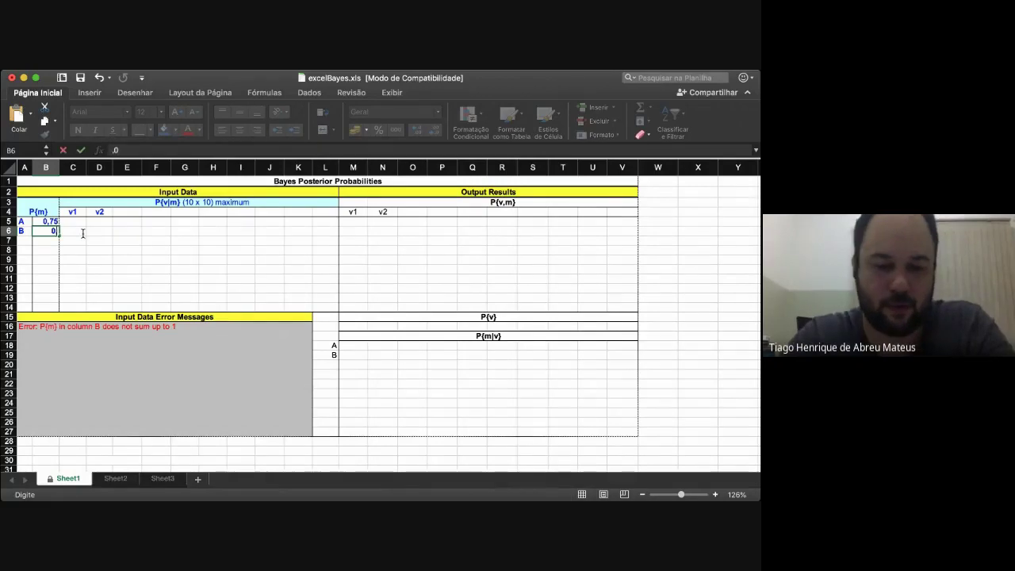
pyautogui.press('Return')
# Rename the input column headings v1 and v2 as d and nd.
pyautogui.press('Up')
pyautogui.press('Up')
pyautogui.press('Up')
pyautogui.press('Right')
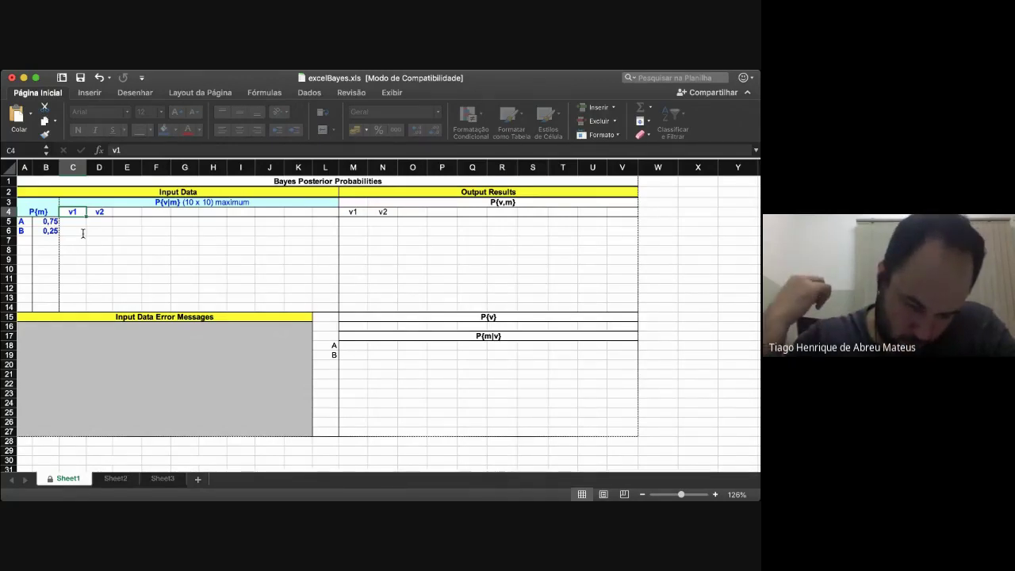
pyautogui.press('BackSpace')
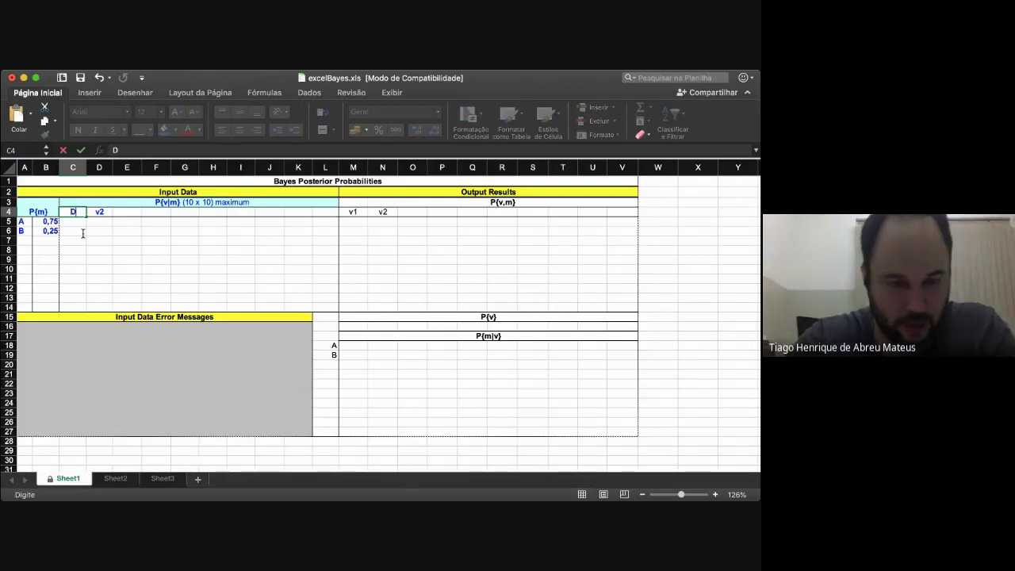
pyautogui.write('d')
pyautogui.press('Tab')
pyautogui.write('nd')
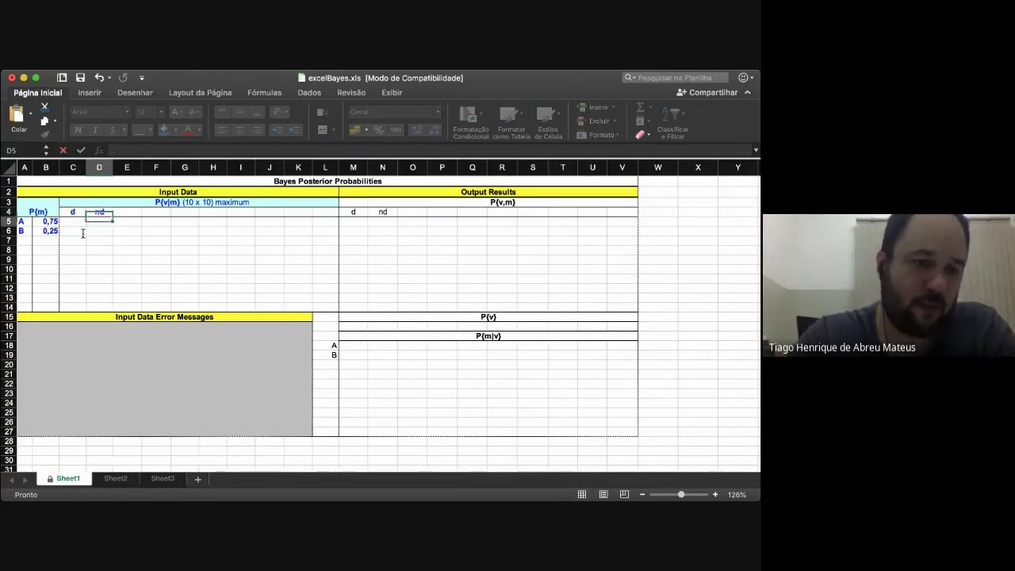
pyautogui.press('Return')
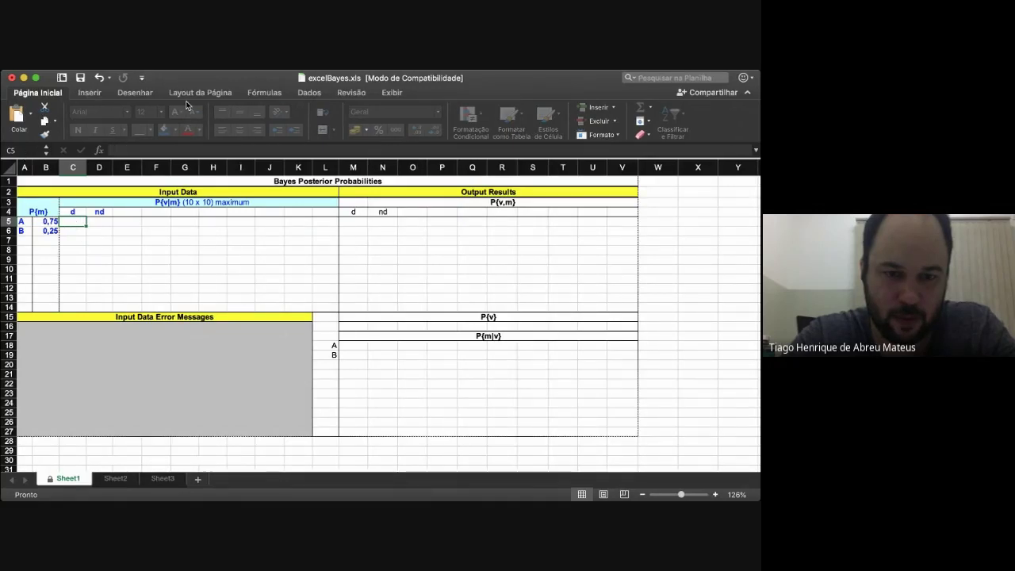
# Enter the P{v|m} values for d: 0,048 in row A and 0,092 in row B.
pyautogui.write('0')
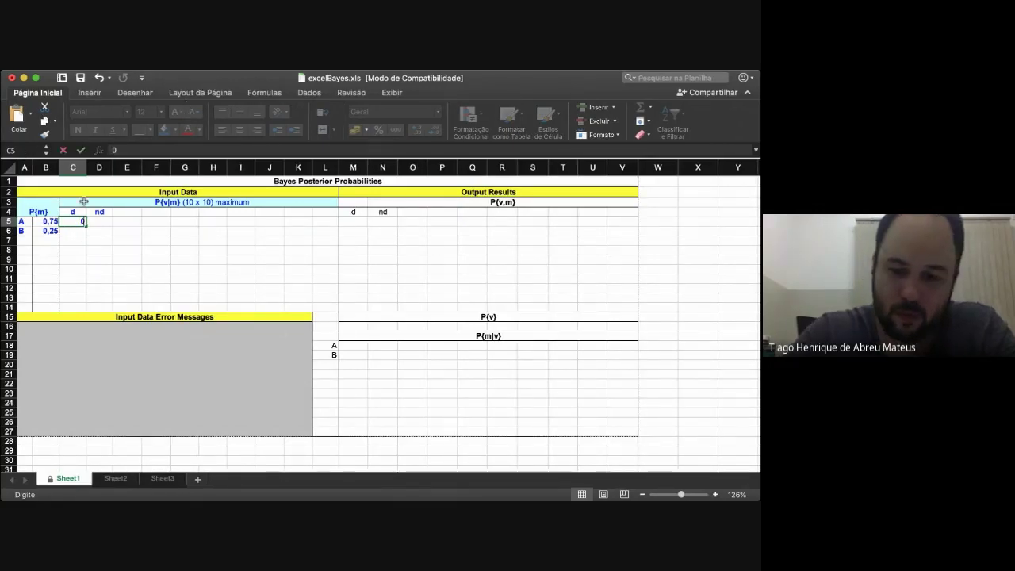
pyautogui.write(',048')
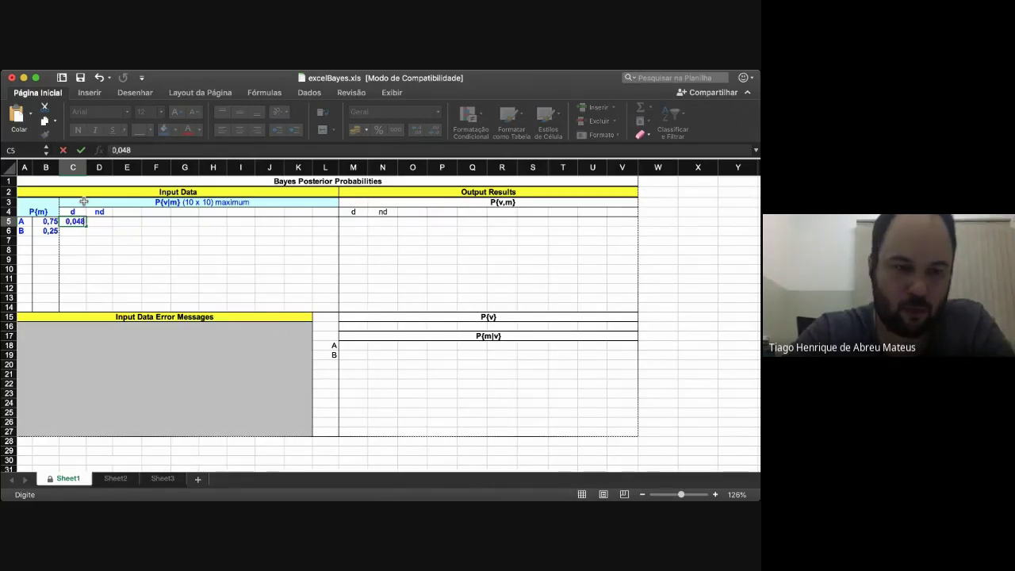
pyautogui.press('Return')
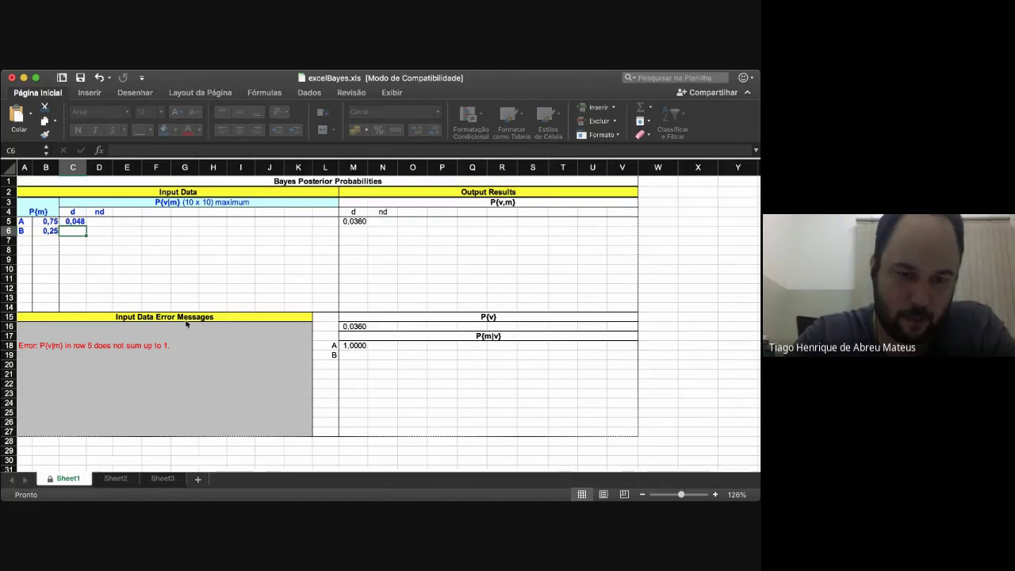
pyautogui.write('0,')
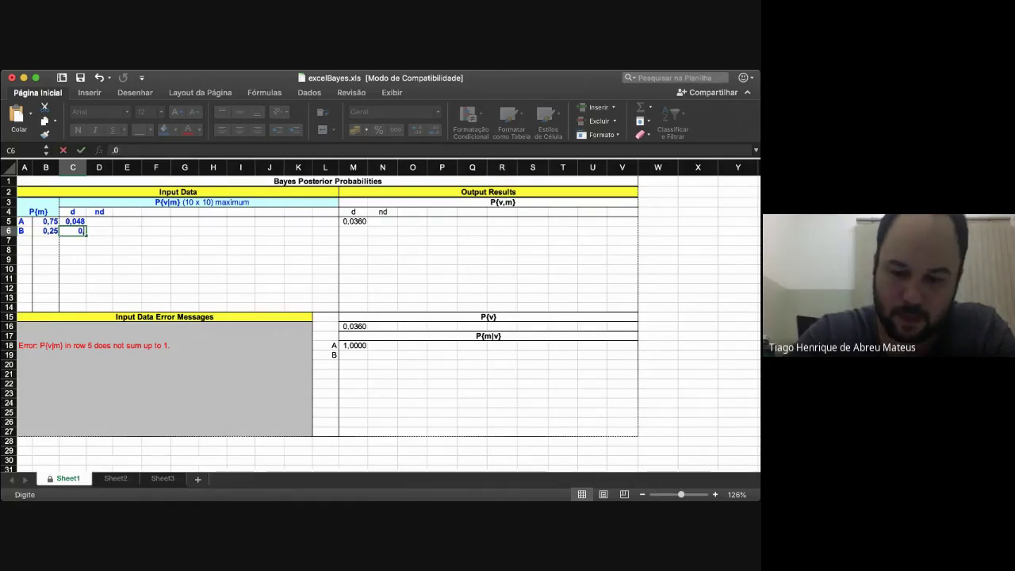
pyautogui.write('092')
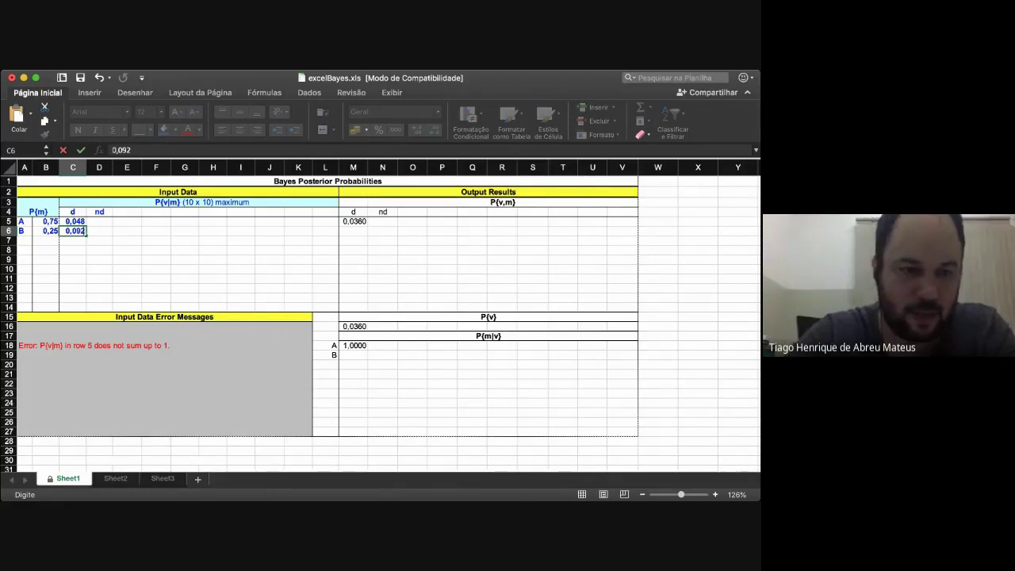
pyautogui.press('Return')
# Calculate A's nd probability in D5 as the complement of d with the formula =1-C5.
pyautogui.press('Up')
pyautogui.press('Up')
pyautogui.press('Right')
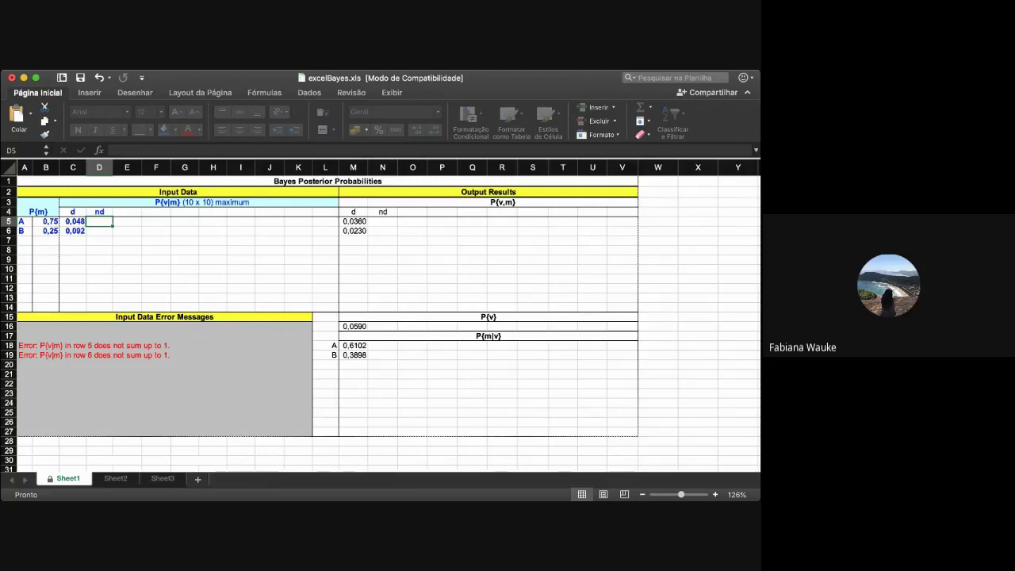
pyautogui.write('1')
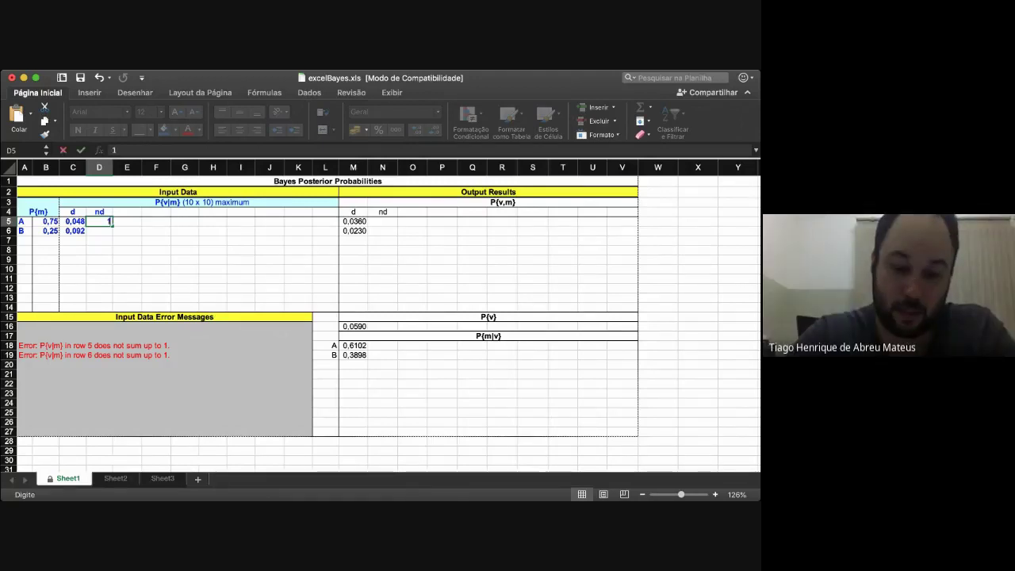
pyautogui.click(74, 221)
pyautogui.click(107, 221)
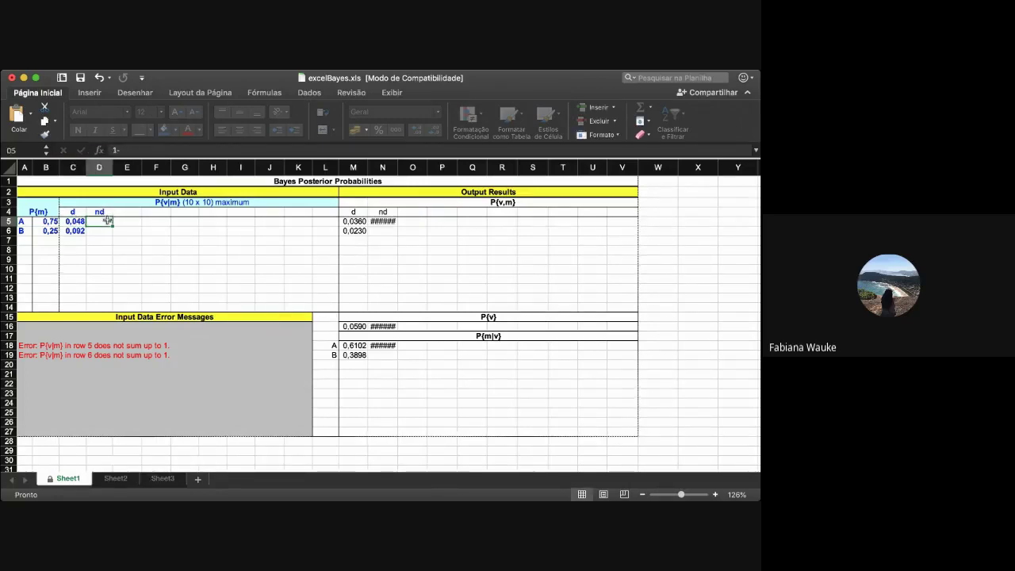
pyautogui.click(127, 150)
pyautogui.press('Home')
pyautogui.write('=')
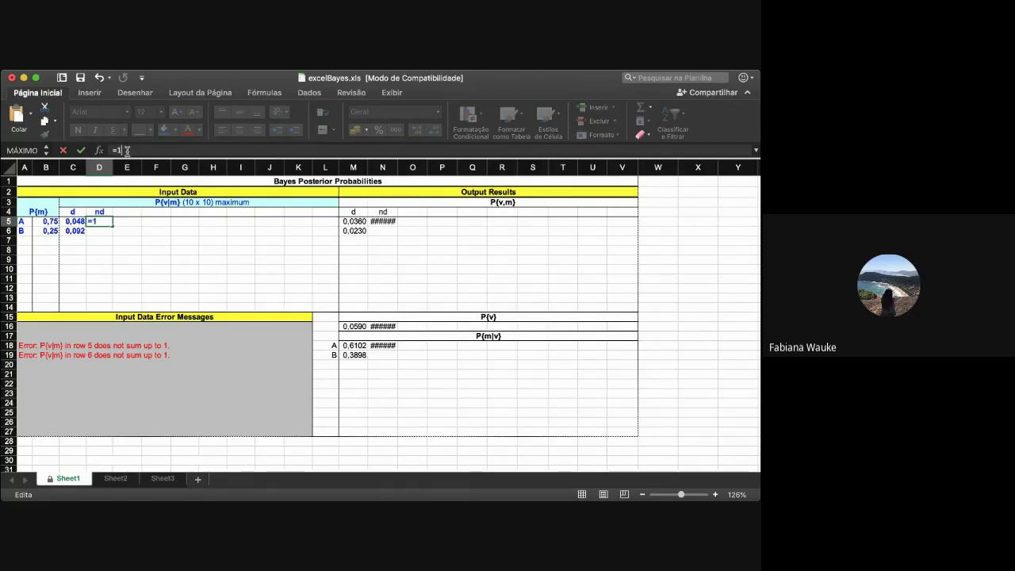
pyautogui.write('-')
pyautogui.click(74, 221)
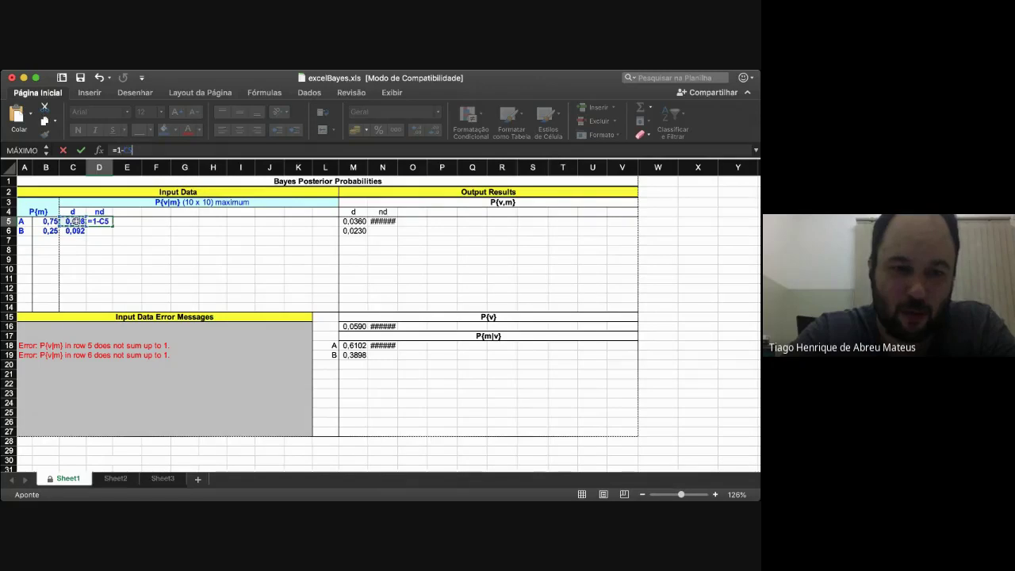
pyautogui.press('Return')
# Calculate B's nd probability in D6 with the formula =1-C6.
pyautogui.write('=')
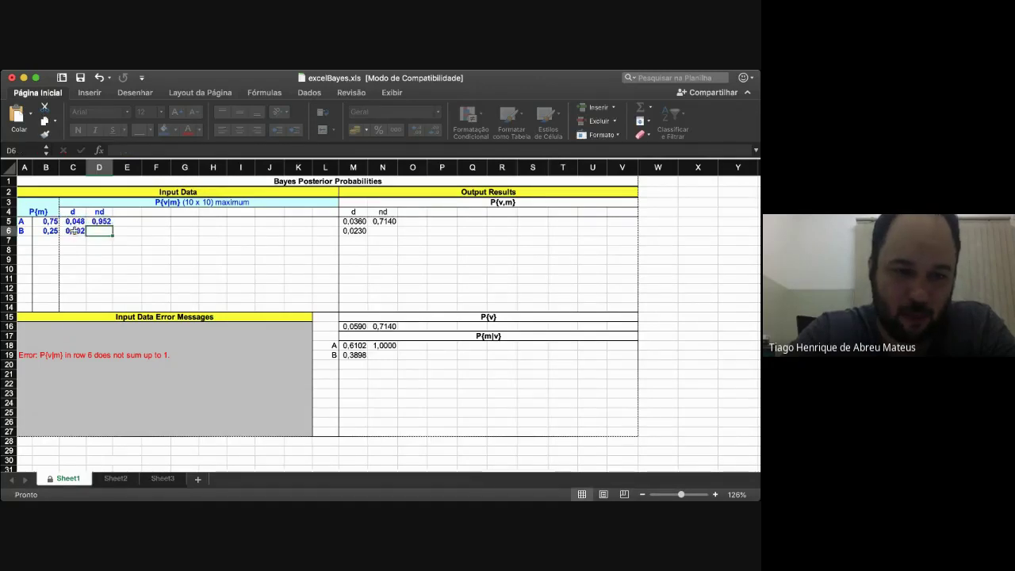
pyautogui.write('1-')
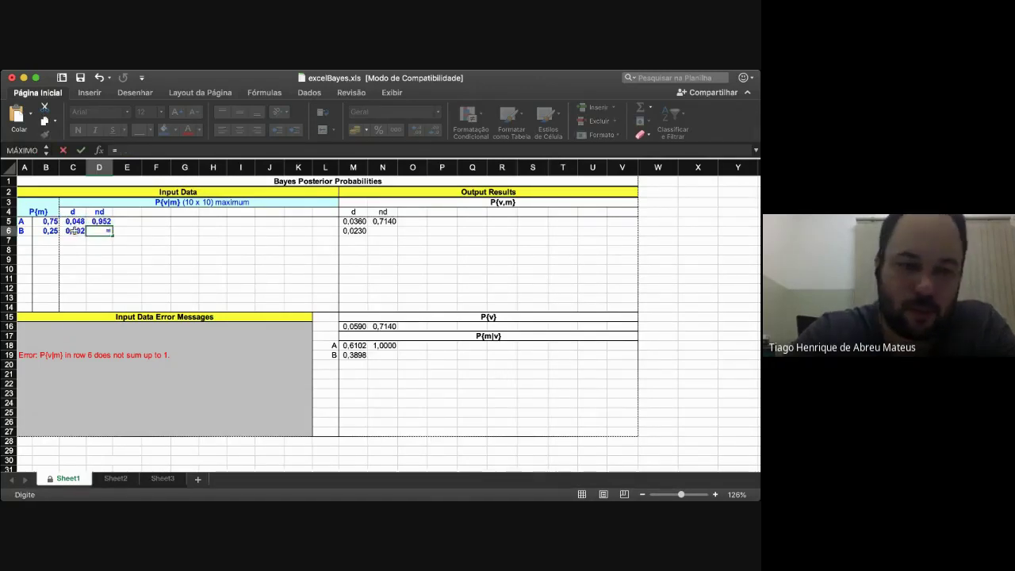
pyautogui.click(73, 230)
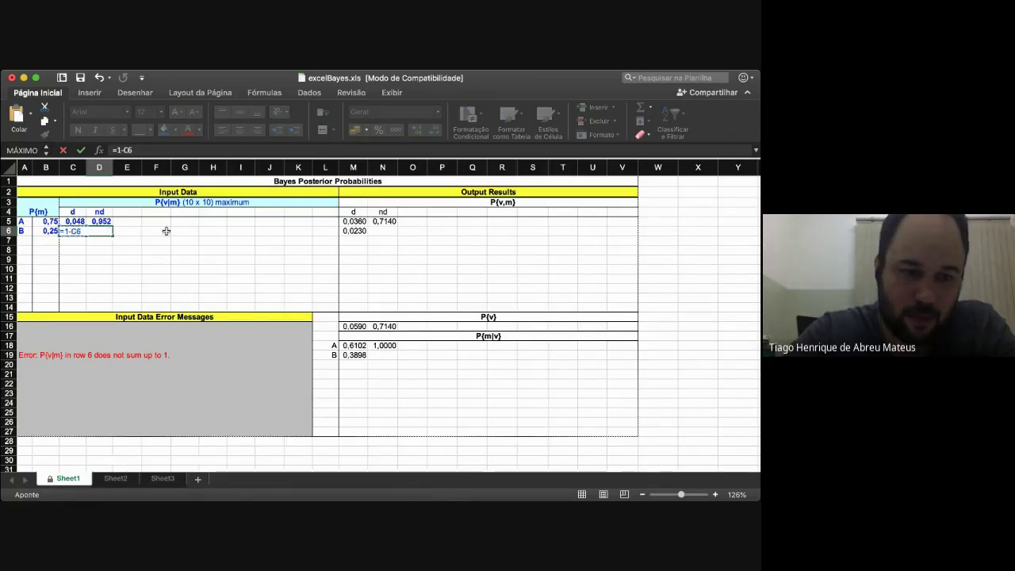
pyautogui.press('Return')
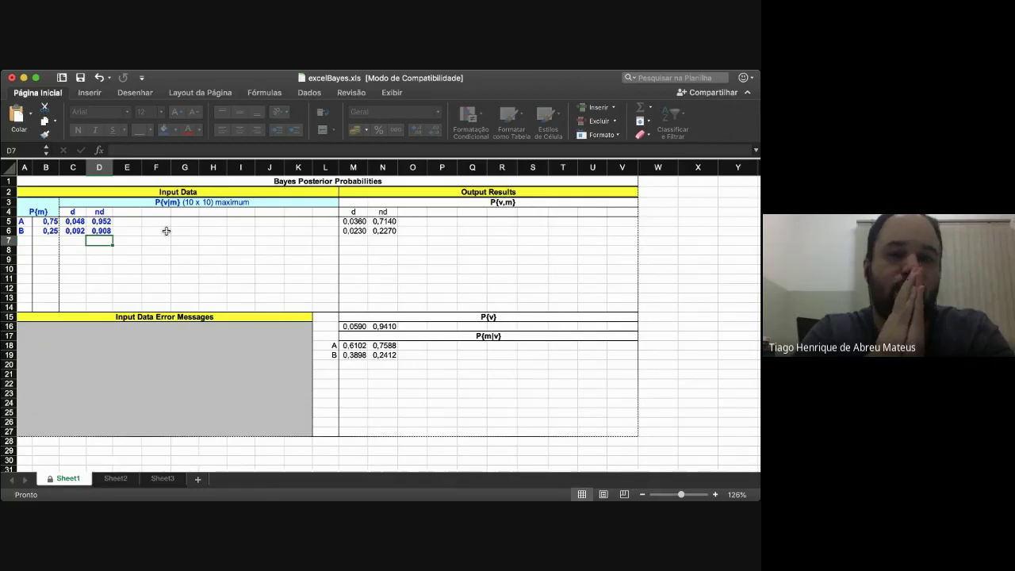
# Examine the joint probability of A and d in M5 and the posterior probabilities in the P{m|v} table.
pyautogui.click(356, 222)
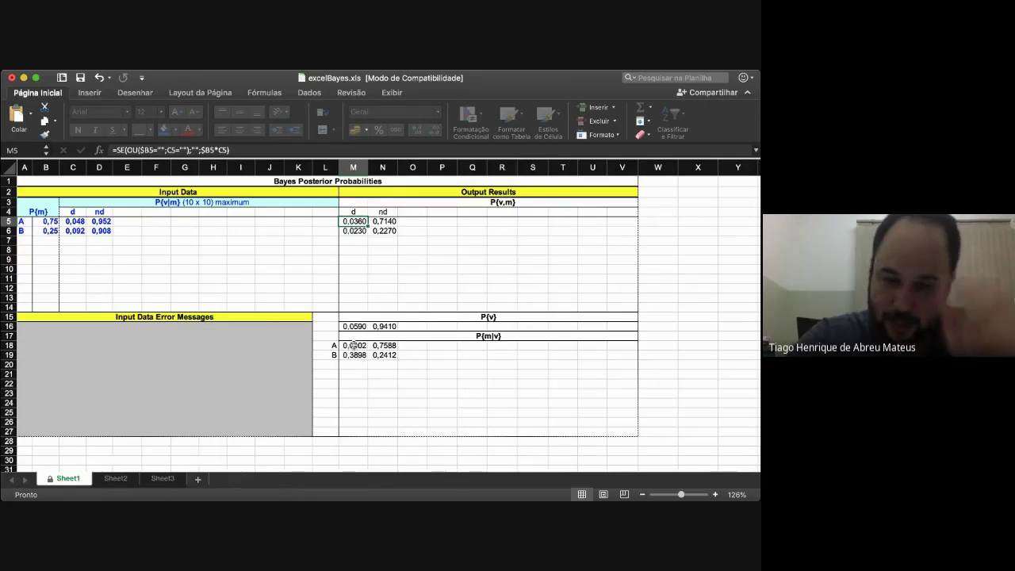
pyautogui.moveTo(354, 348); pyautogui.dragTo(386, 354)
pyautogui.click(369, 381)
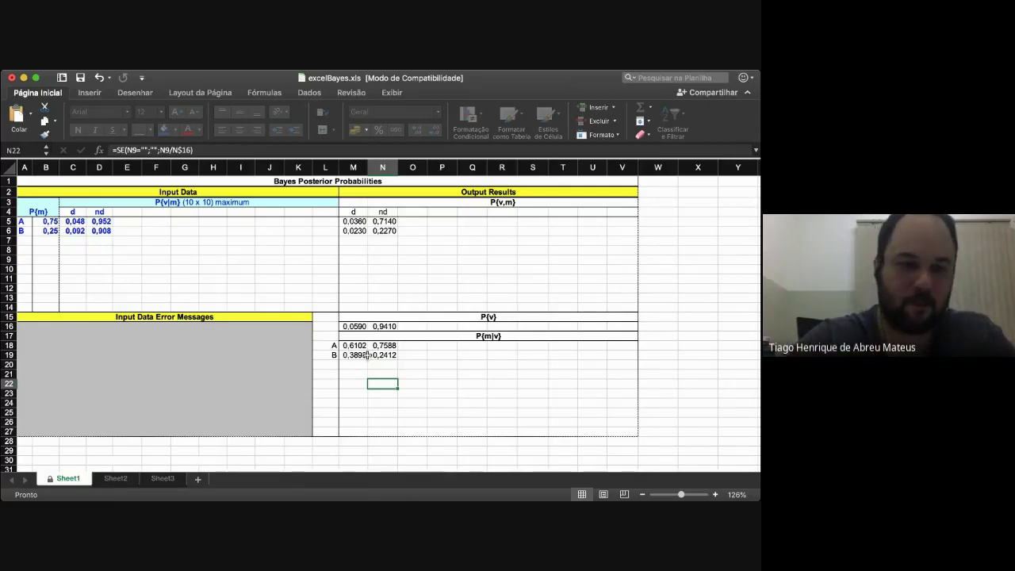
pyautogui.click(353, 345)
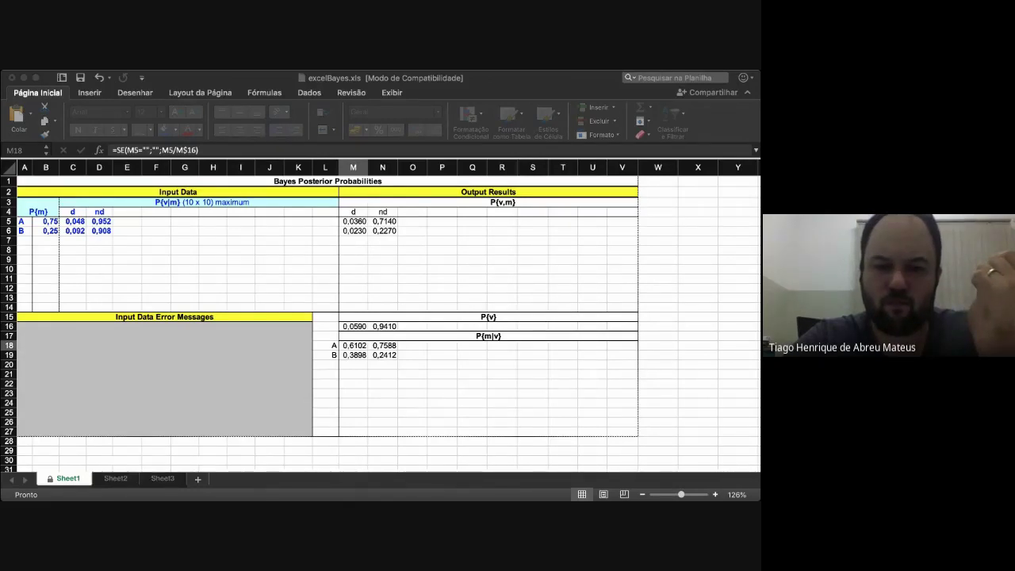
pyautogui.click(420, 331)
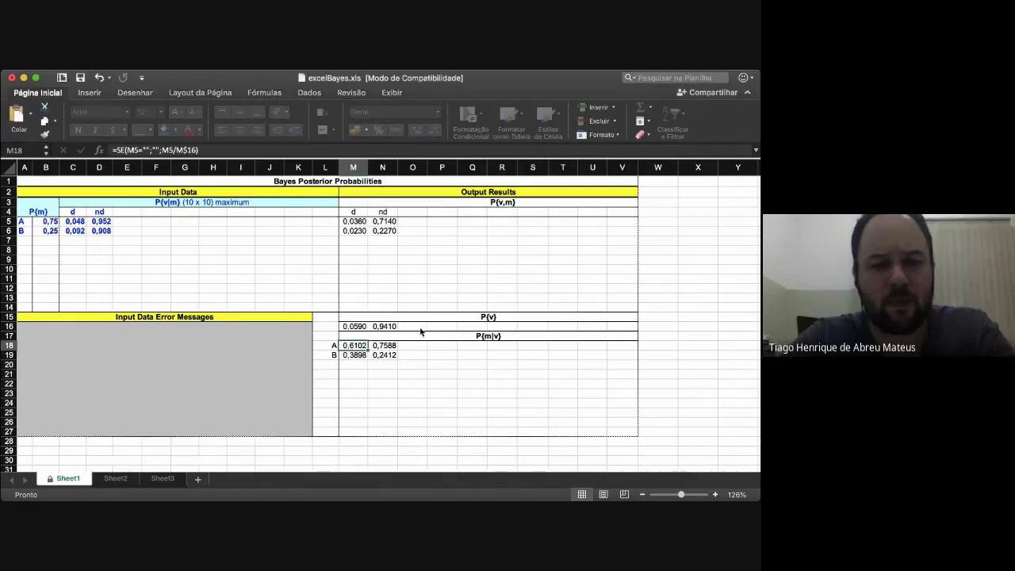
# Try clearing the nd probabilities of A and B in D5:D6, and undo the deletion.
pyautogui.moveTo(99, 222); pyautogui.dragTo(101, 231)
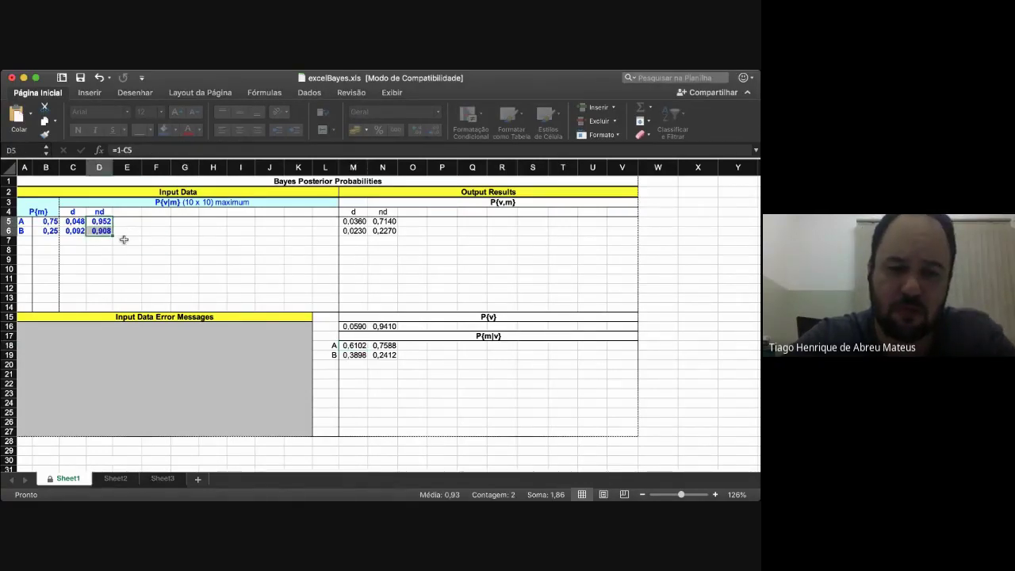
pyautogui.press('Delete')
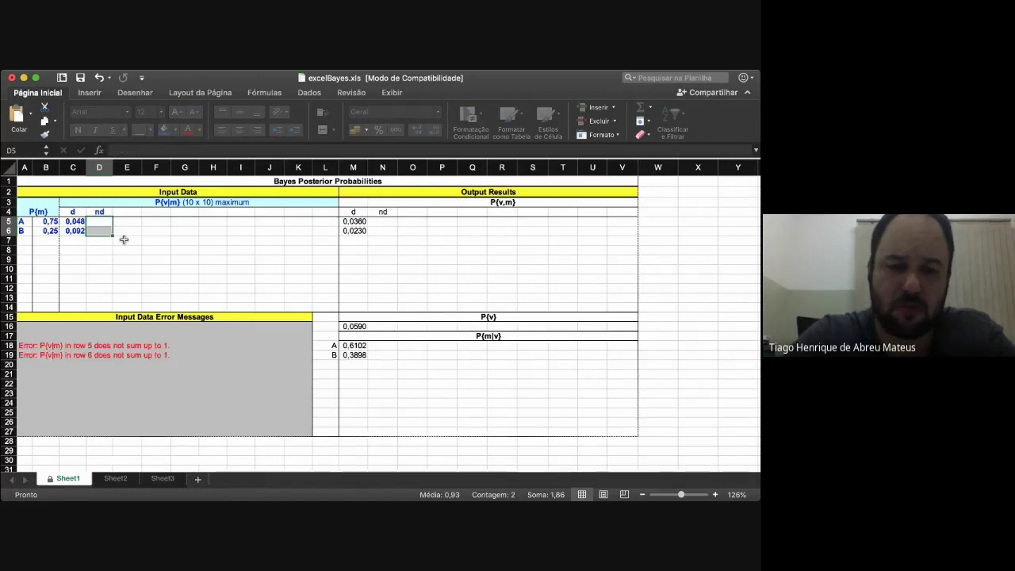
pyautogui.click(144, 247)
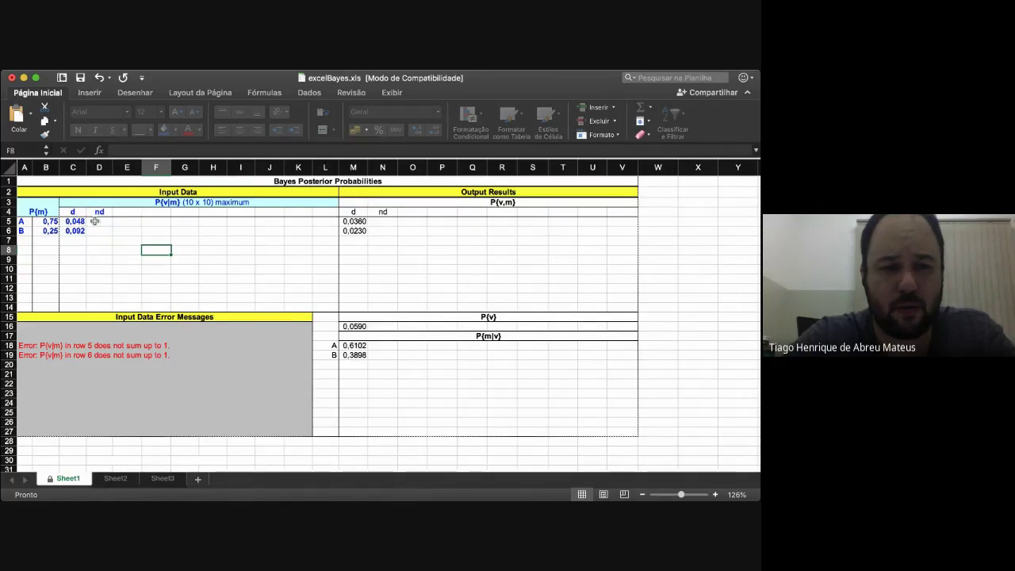
pyautogui.press('super+z')
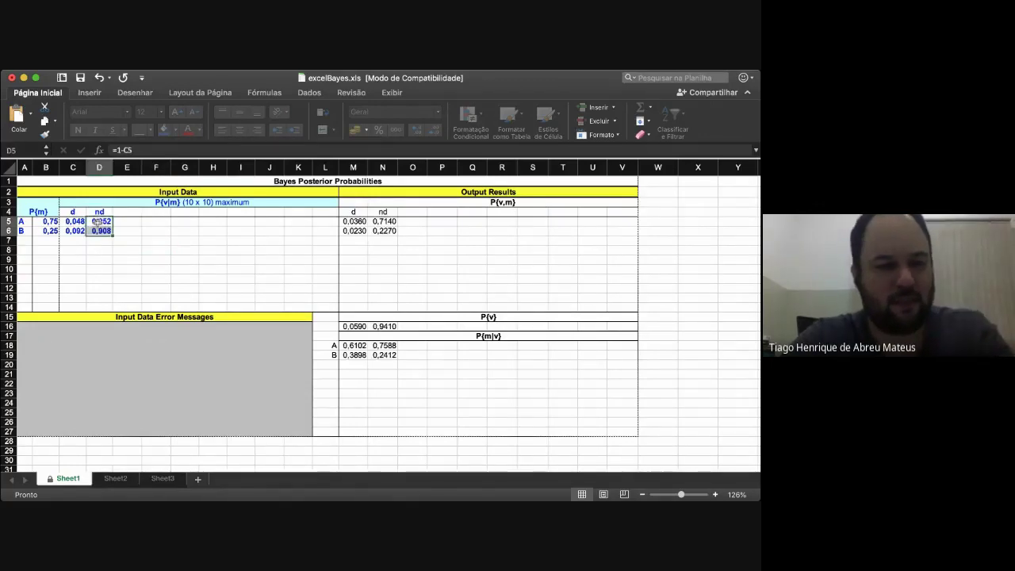
pyautogui.click(120, 261)
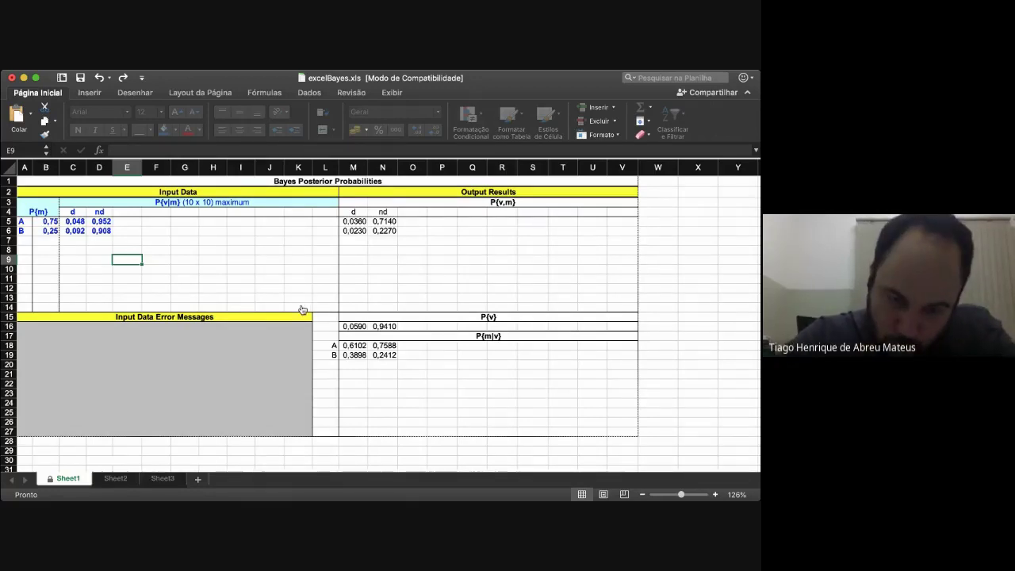
# Review the posterior probability of A given d in M18 of the P{m|v} results.
pyautogui.press('super+Tab')
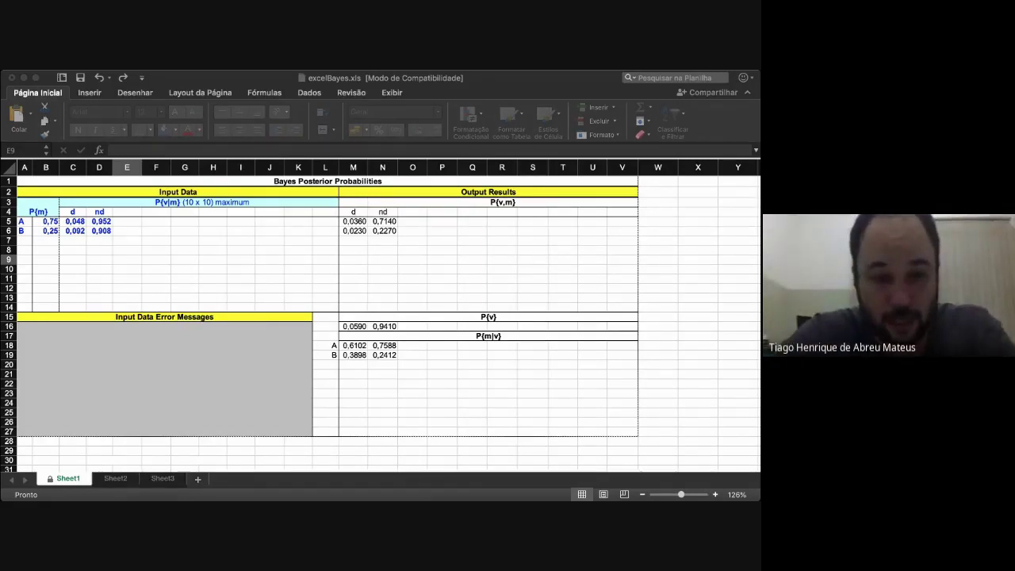
pyautogui.click(204, 342)
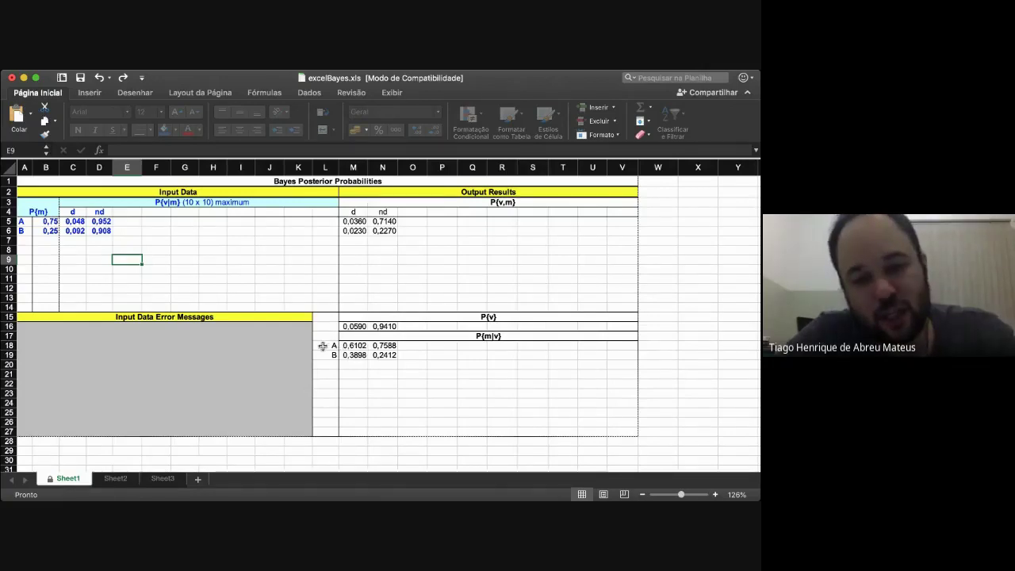
pyautogui.click(355, 345)
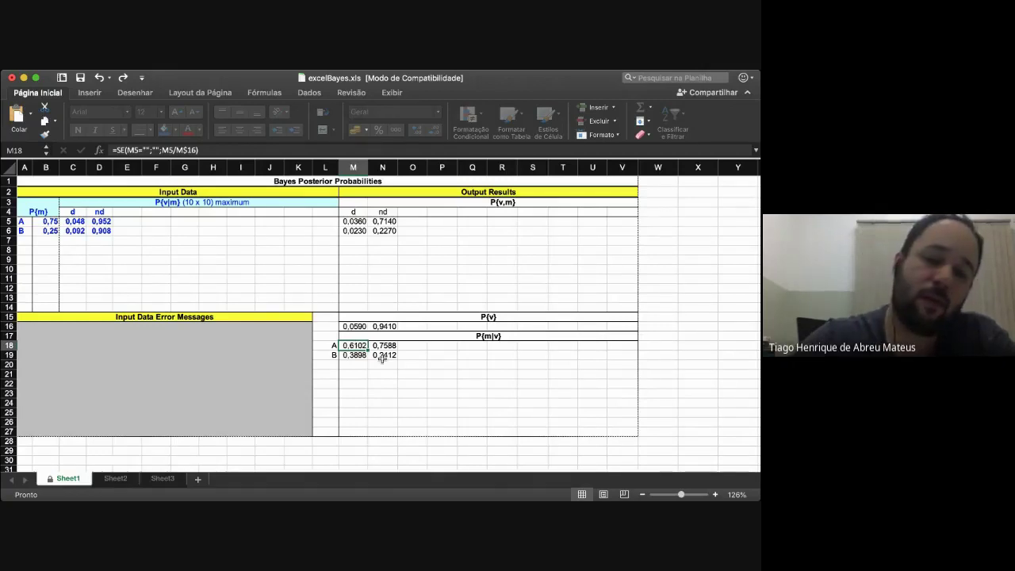
pyautogui.click(382, 361)
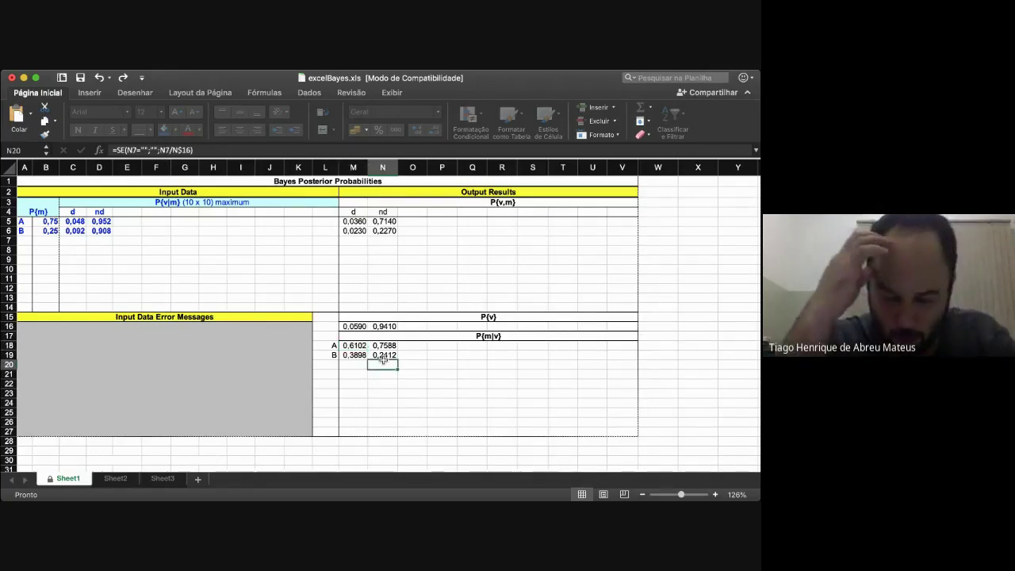